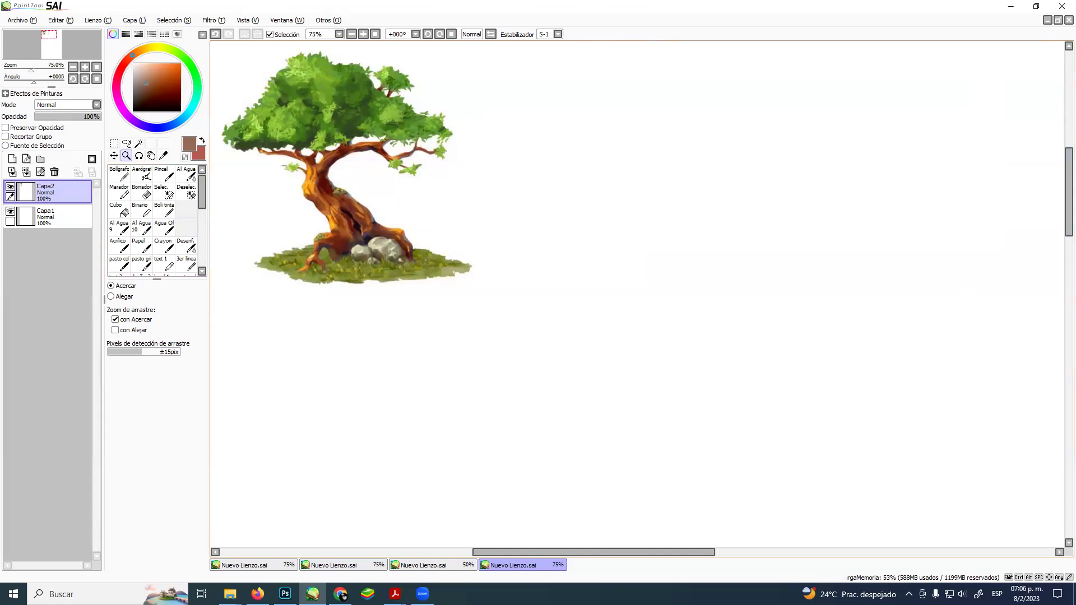
- Examine the reference tree up close, following its trunk, branches, roots and rocks
left_click_drag(309, 167, 352, 272)
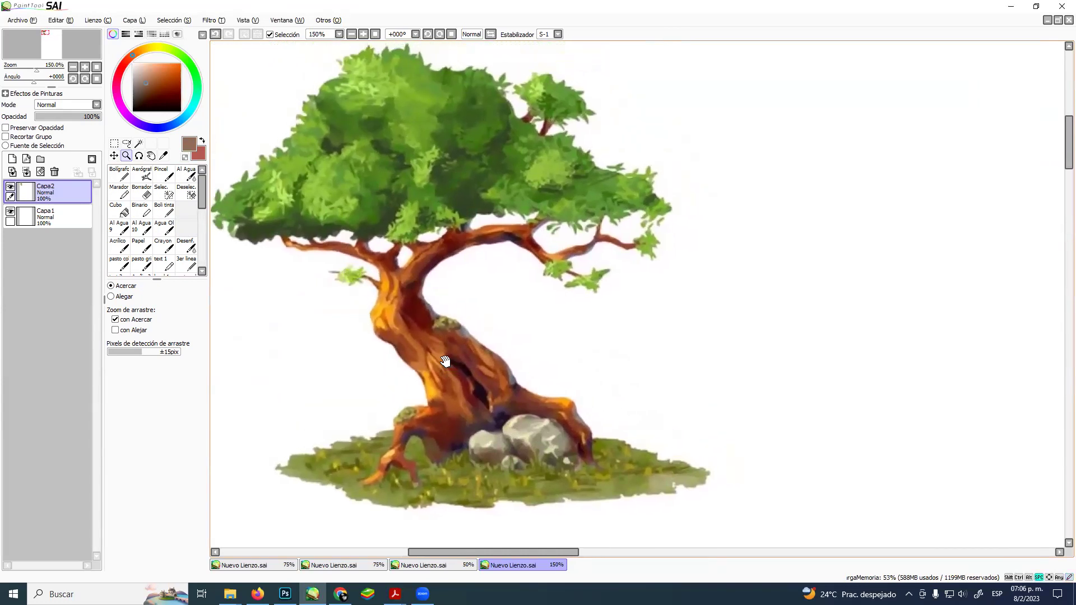
left_click_drag(445, 361, 469, 359)
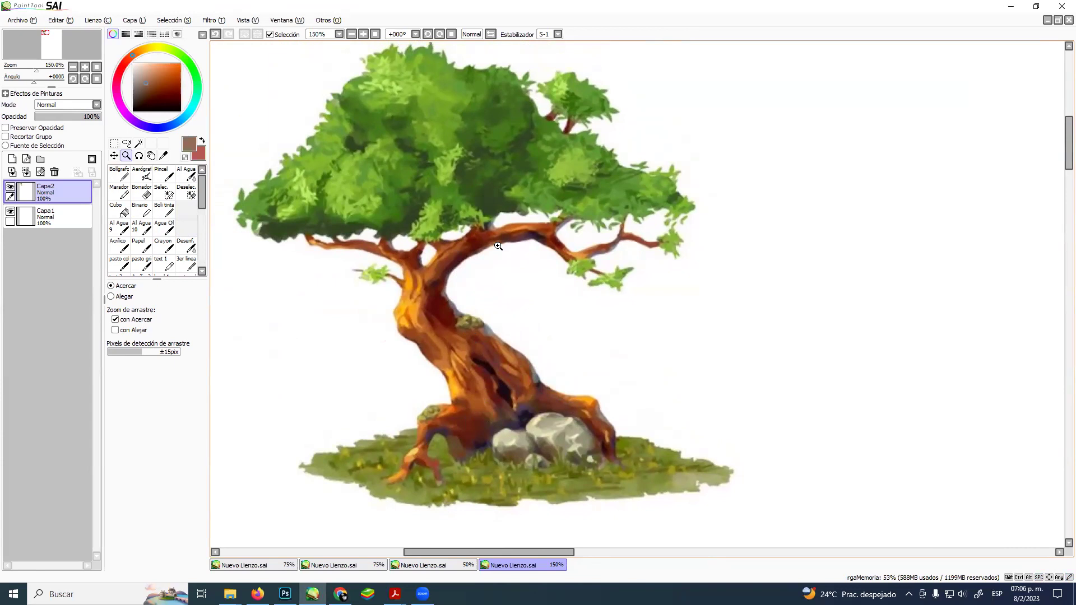
left_click_drag(571, 219, 584, 225)
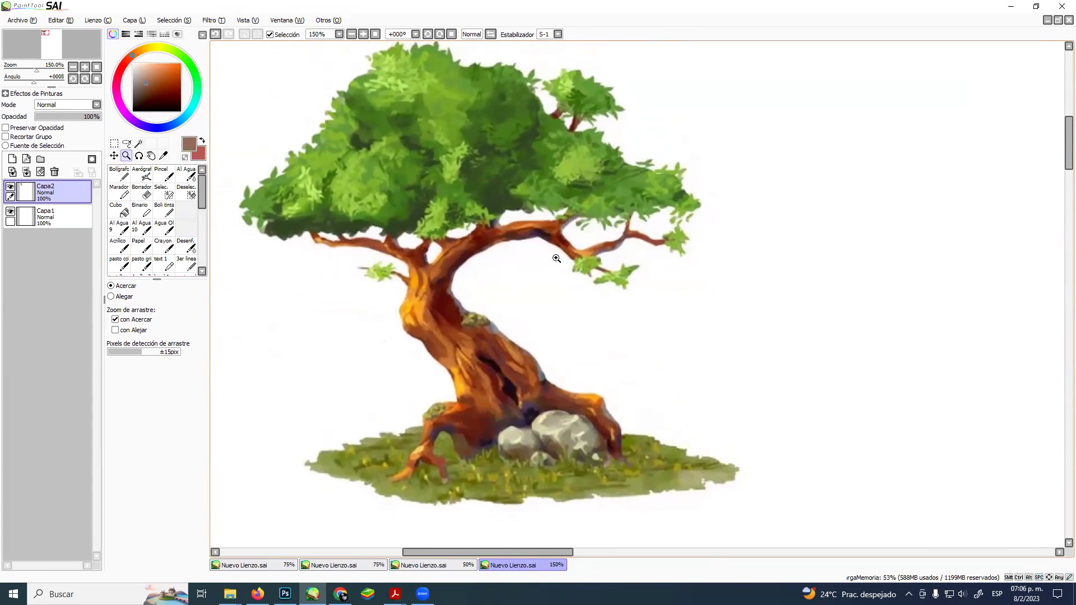
left_click_drag(549, 257, 556, 259)
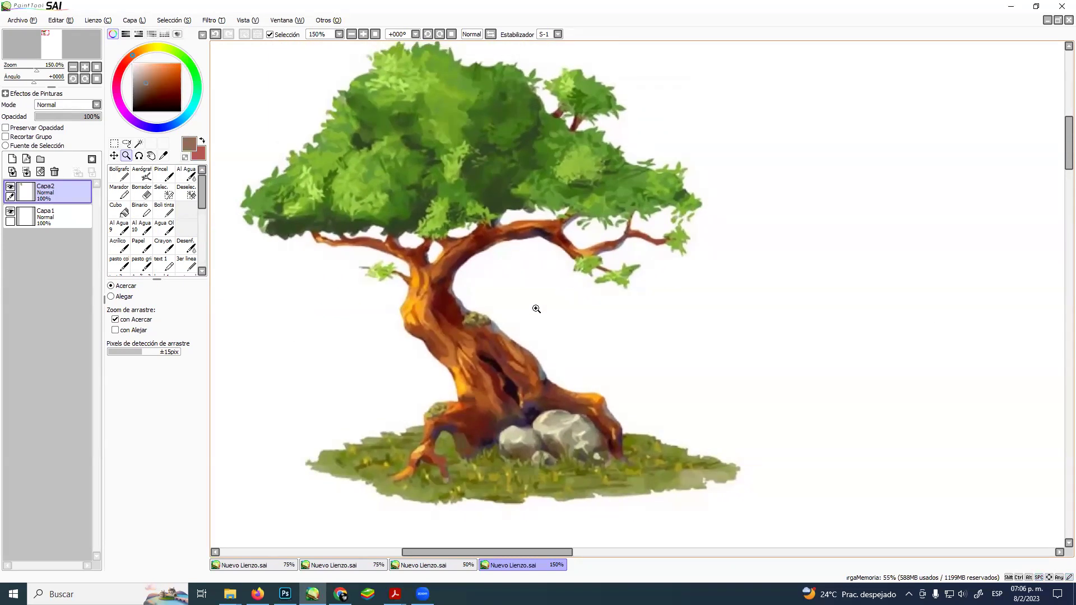
left_click(627, 312, "alt")
left_click(657, 311, "alt")
left_click_drag(657, 310, 449, 233)
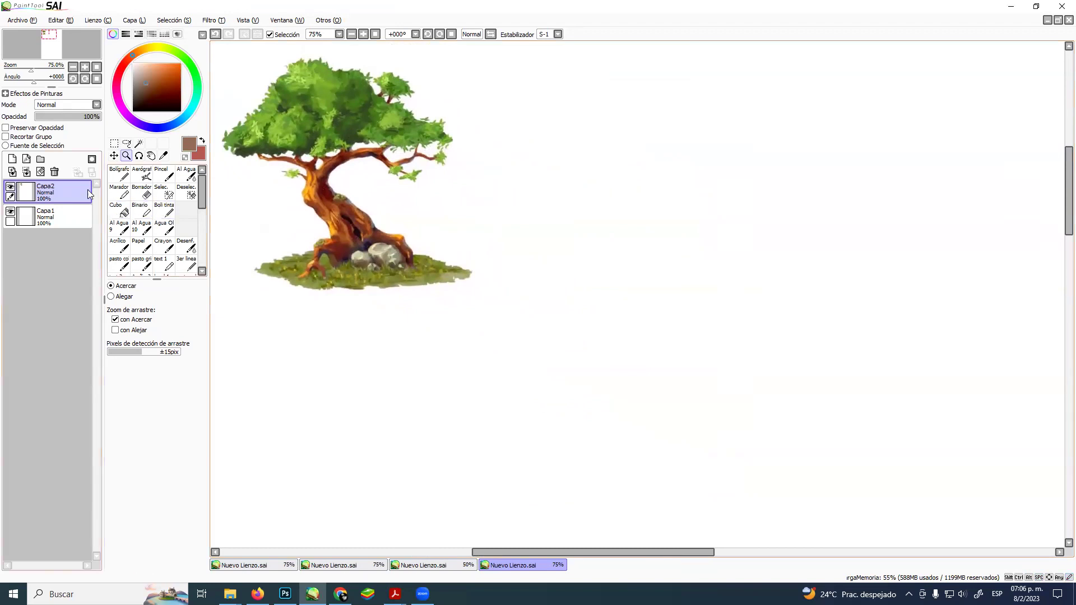
- Add a new empty layer above the reference tree's layer and keep it active for drawing
left_click(12, 160)
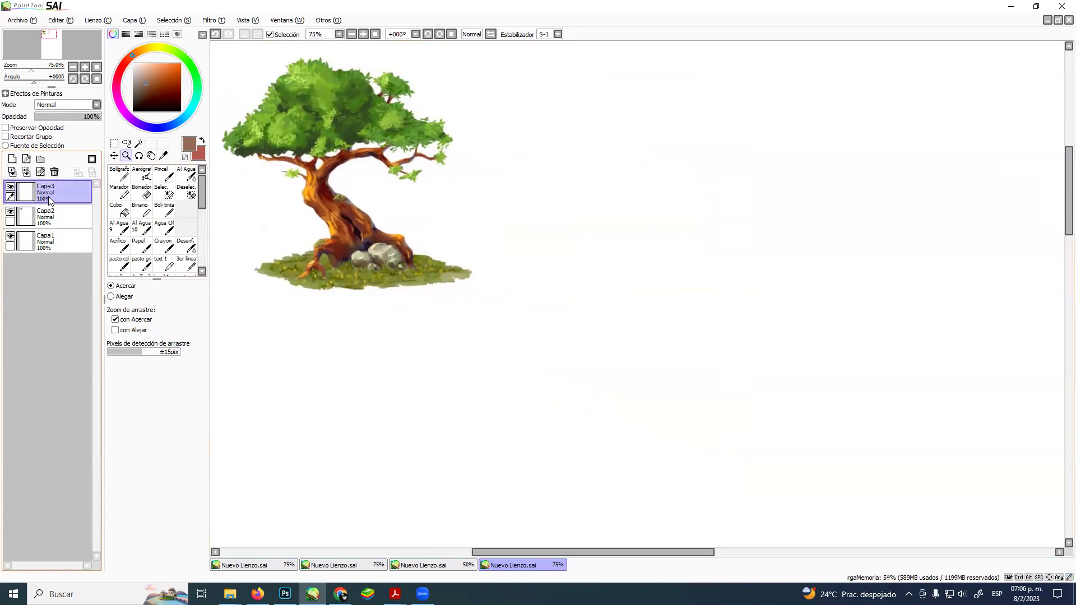
left_click(52, 214, "ctrl")
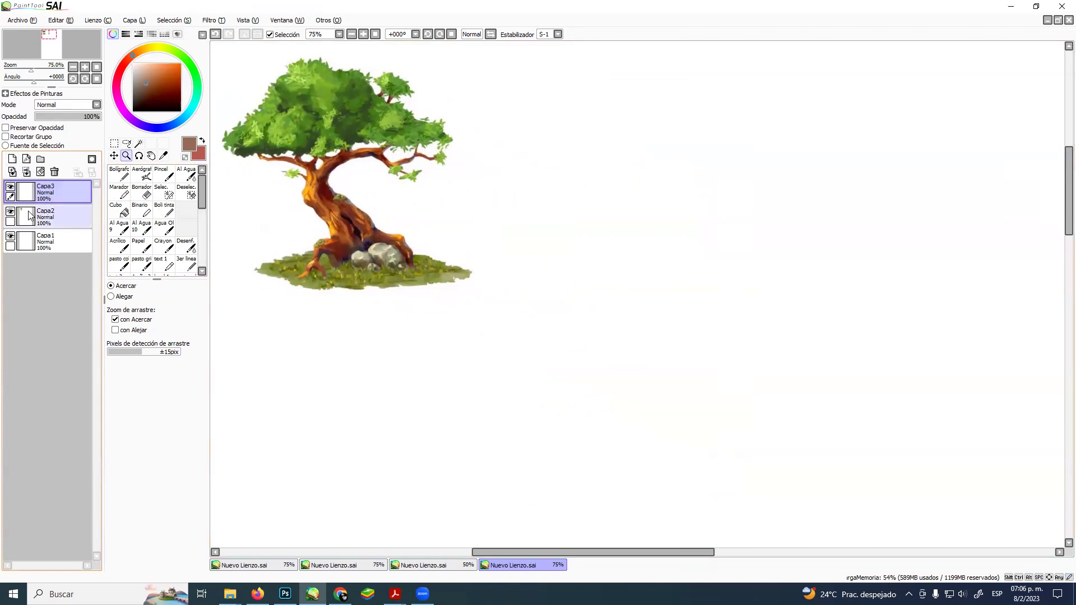
left_click(51, 196)
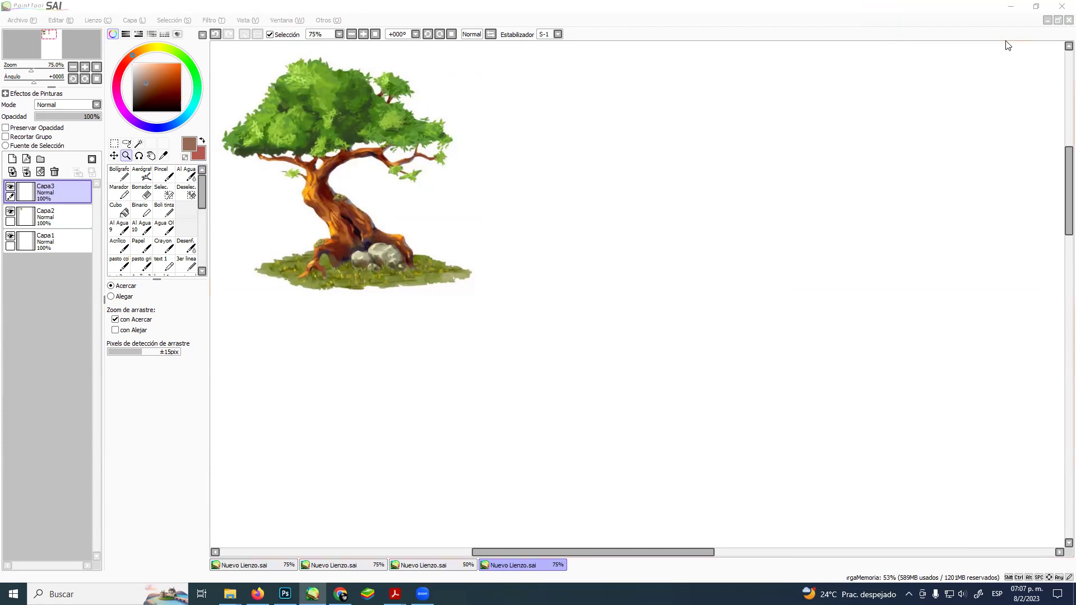
key("super+d")
left_click(619, 115)
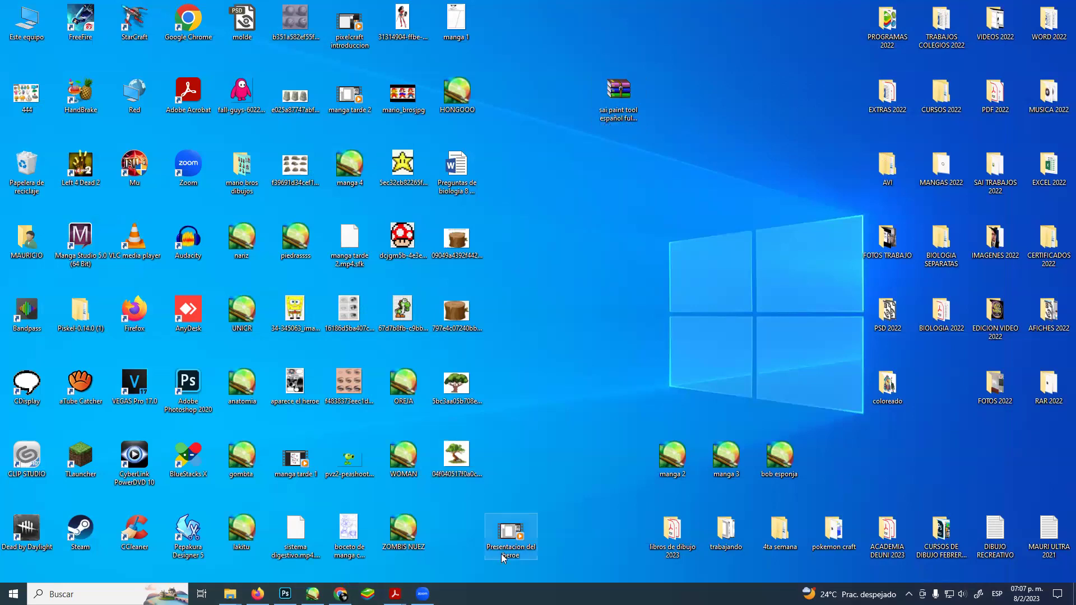
mouse_move(422, 594)
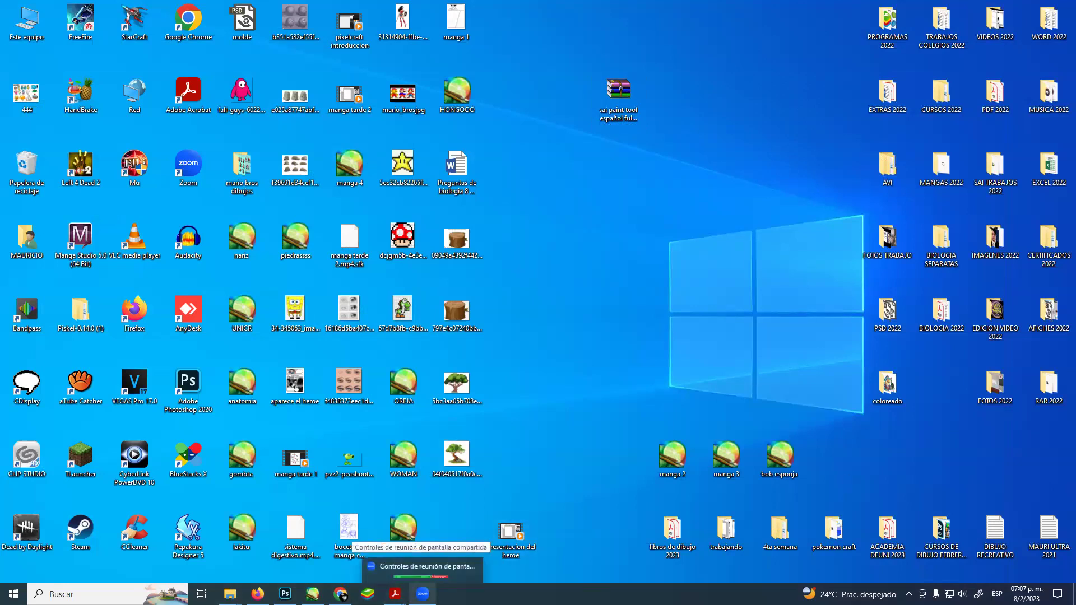
left_click(312, 594)
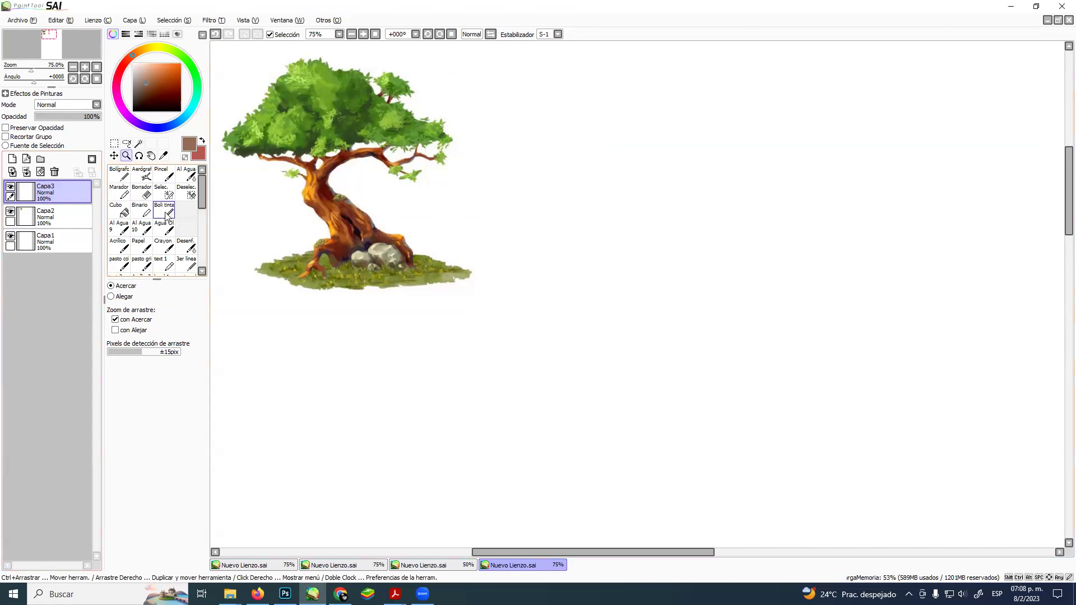
- Choose the Boli tinta brush and sample the dark red-brown from the shaded side of the reference trunk
left_click(164, 215)
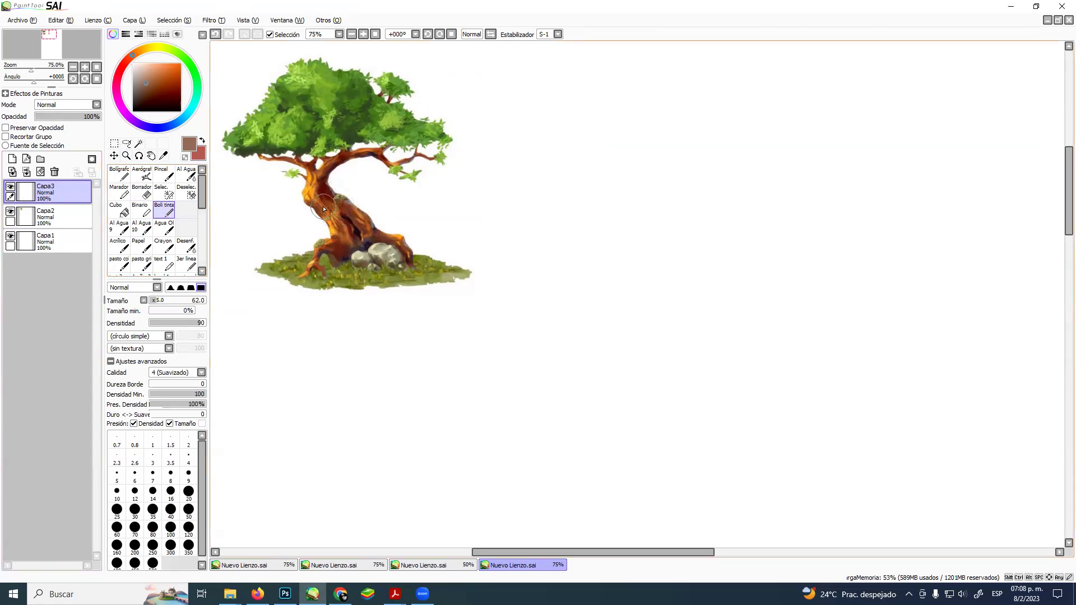
key("alt")
left_click(330, 185, "alt")
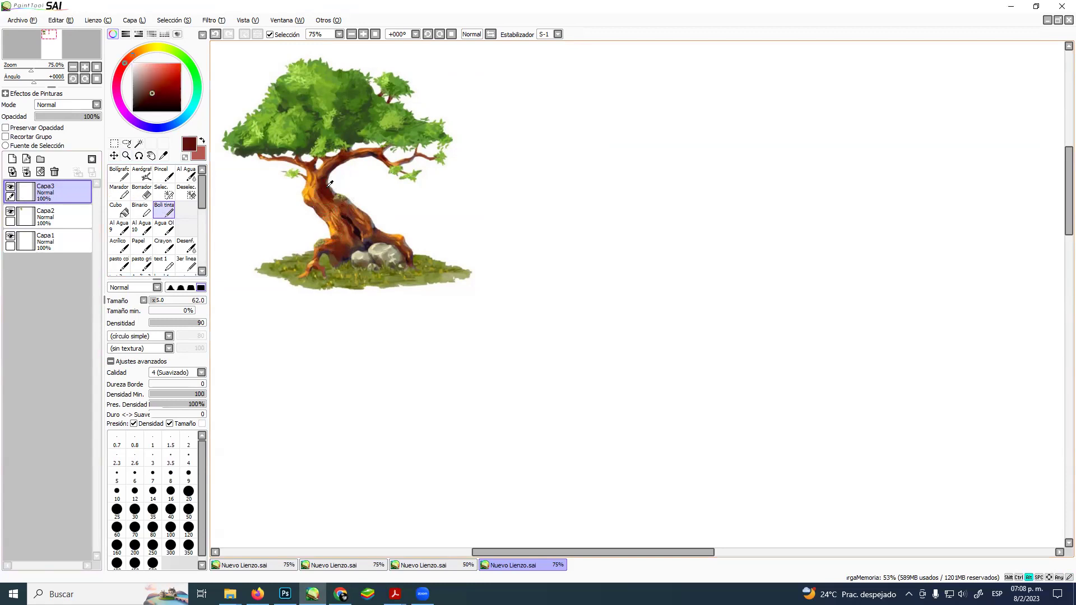
left_click_drag(622, 322, 619, 322)
left_click_drag(603, 232, 619, 238)
key("ctrl")
key("ctrl+z")
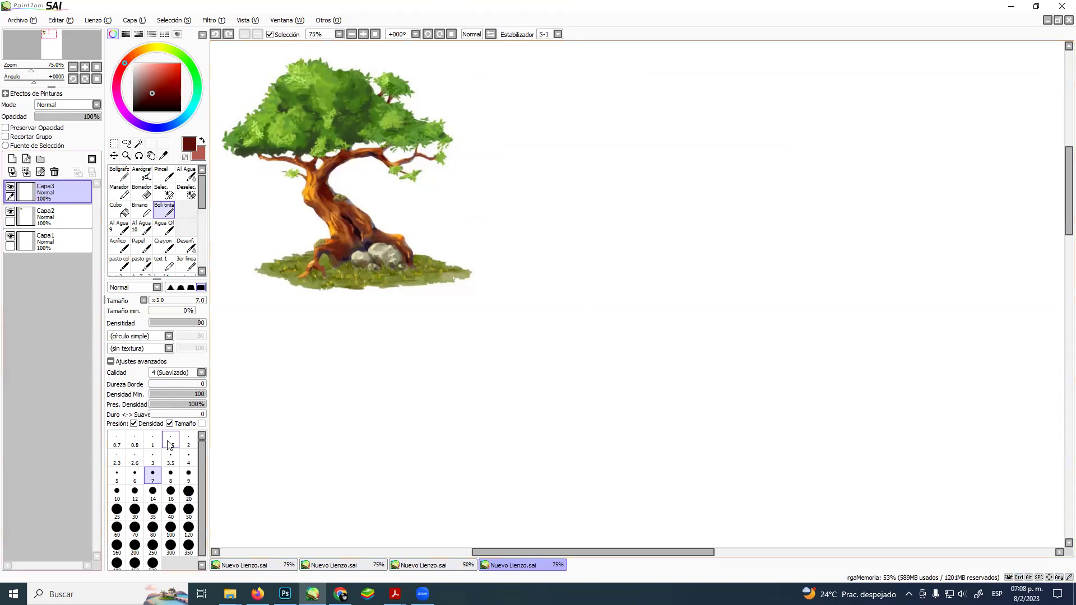
- Set the brush size to 2 and draw the outline of the trunk, branches and roots beside the reference tree
left_click(188, 442)
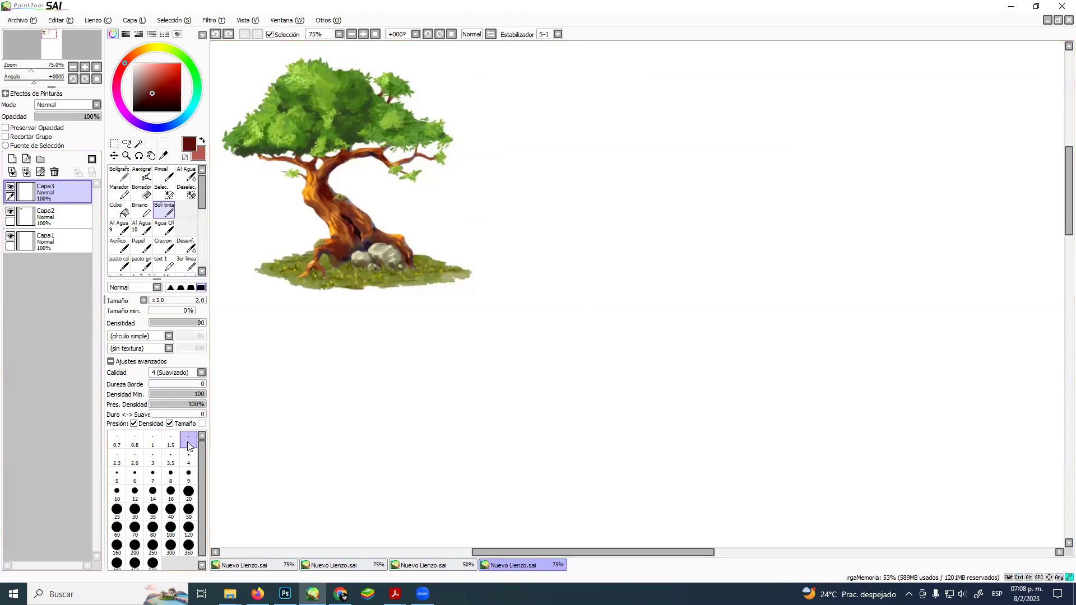
mouse_move(594, 223)
left_mouse_down()
mouse_move(676, 247)
mouse_move(666, 322)
mouse_move(715, 400)
mouse_move(710, 420)
mouse_move(674, 425)
mouse_move(664, 466)
mouse_move(682, 443)
mouse_move(697, 467)
mouse_move(695, 434)
mouse_move(731, 448)
mouse_move(818, 435)
mouse_move(881, 448)
mouse_move(826, 426)
mouse_move(821, 401)
mouse_move(761, 377)
mouse_move(691, 242)
mouse_move(730, 222)
mouse_move(783, 228)
left_mouse_up()
mouse_move(792, 229)
left_mouse_down()
mouse_move(814, 240)
mouse_move(846, 234)
mouse_move(814, 235)
mouse_move(797, 219)
mouse_move(857, 203)
mouse_move(874, 178)
mouse_move(867, 196)
mouse_move(832, 202)
mouse_move(842, 165)
mouse_move(797, 215)
mouse_move(756, 214)
mouse_move(780, 171)
mouse_move(748, 217)
mouse_move(709, 223)
mouse_move(732, 177)
mouse_move(699, 227)
mouse_move(680, 233)
mouse_move(625, 202)
mouse_move(674, 237)
mouse_move(594, 220)
left_mouse_up()
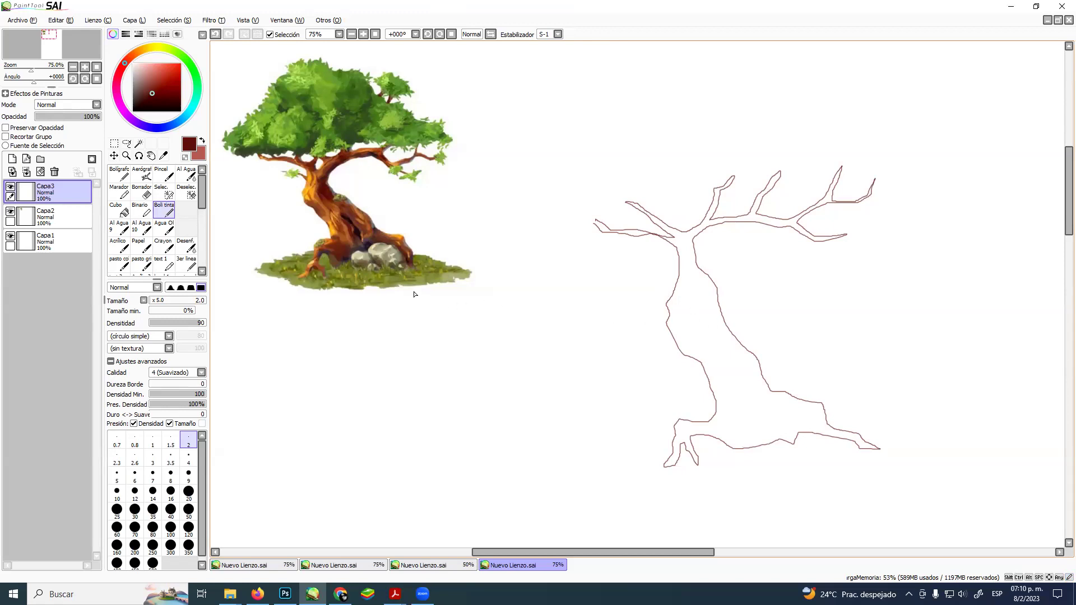
- Erase the outline's left branches and the middle section of both trunk edges
left_click(142, 193)
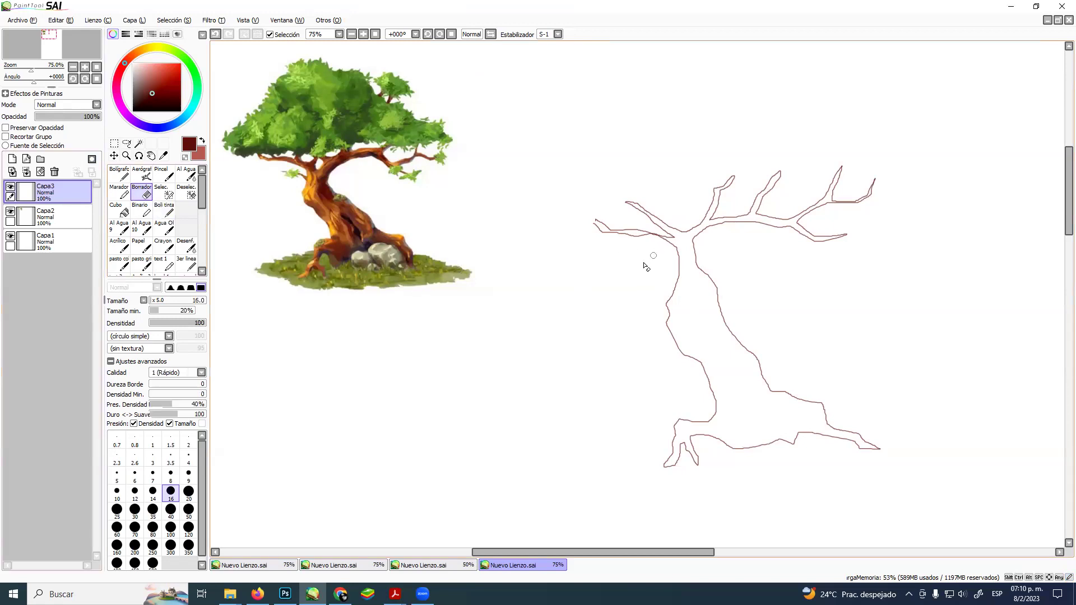
mouse_move(629, 250)
left_mouse_down()
mouse_move(600, 223)
mouse_move(637, 238)
mouse_move(630, 204)
mouse_move(670, 244)
left_mouse_up()
mouse_move(702, 339)
left_mouse_down()
mouse_move(681, 356)
mouse_move(700, 365)
mouse_move(720, 406)
mouse_move(749, 414)
mouse_move(743, 345)
mouse_move(801, 399)
mouse_move(755, 363)
left_mouse_up()
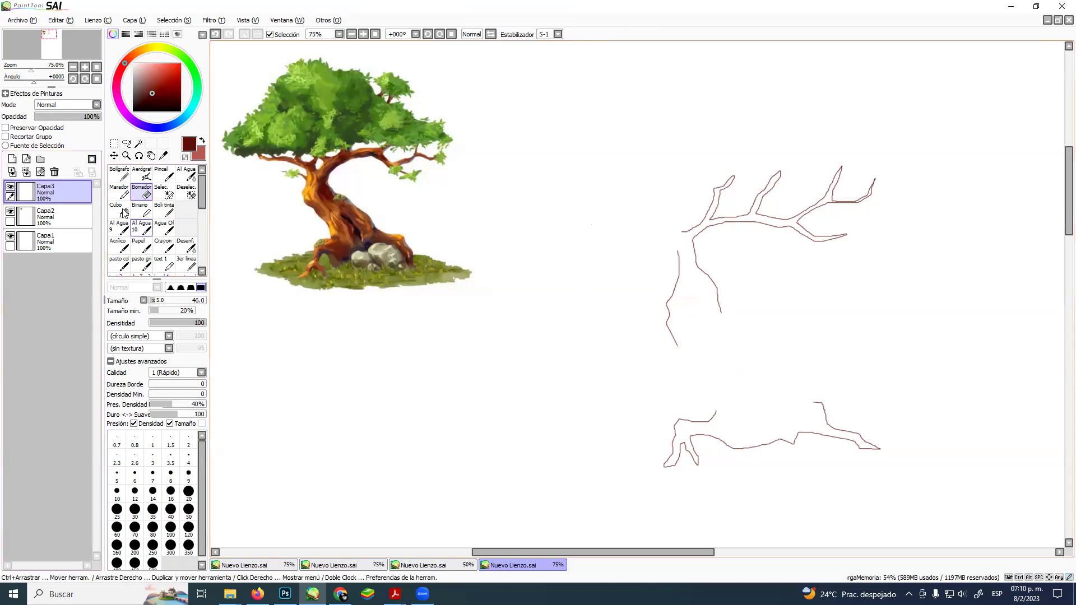
- Redraw the trunk's middle edges with a wider, more slanted contour and add new left branches in Boli tinta
left_click(163, 210)
mouse_move(676, 347)
left_mouse_down()
mouse_move(719, 385)
mouse_move(714, 418)
left_mouse_up()
mouse_move(717, 305)
left_mouse_down()
mouse_move(752, 319)
mouse_move(816, 402)
left_mouse_up()
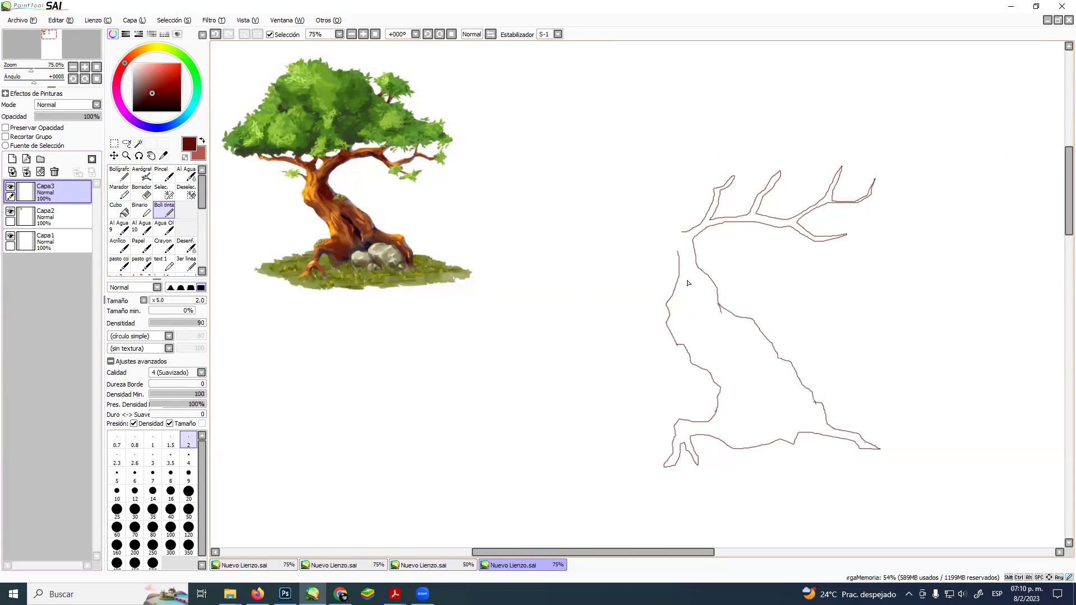
mouse_move(672, 252)
left_mouse_down()
mouse_move(616, 209)
mouse_move(588, 210)
mouse_move(571, 183)
mouse_move(581, 204)
mouse_move(624, 208)
mouse_move(632, 176)
mouse_move(630, 206)
mouse_move(687, 231)
left_mouse_up()
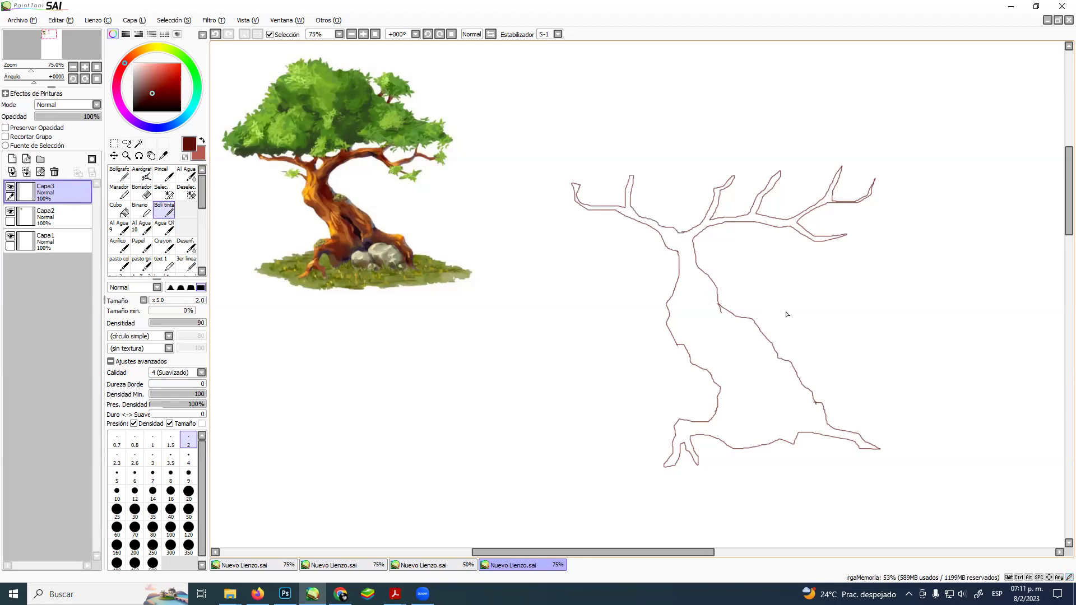
- Select the whole tree outline, scale it down slightly, move it lower on the canvas and deselect it
left_click(114, 145)
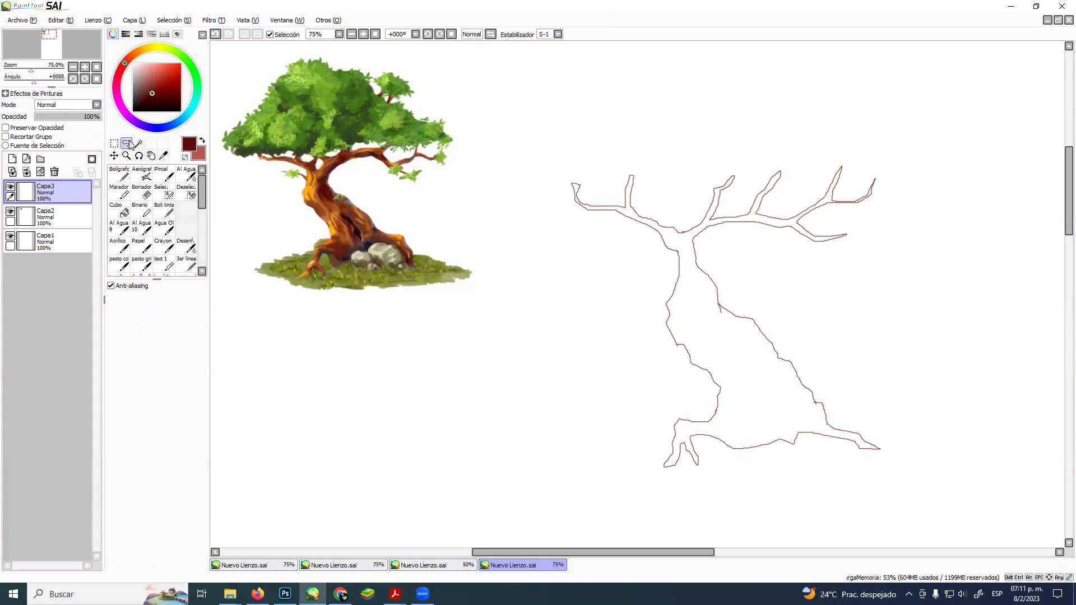
mouse_move(540, 112)
left_mouse_down()
mouse_move(941, 449)
mouse_move(947, 497)
left_mouse_up()
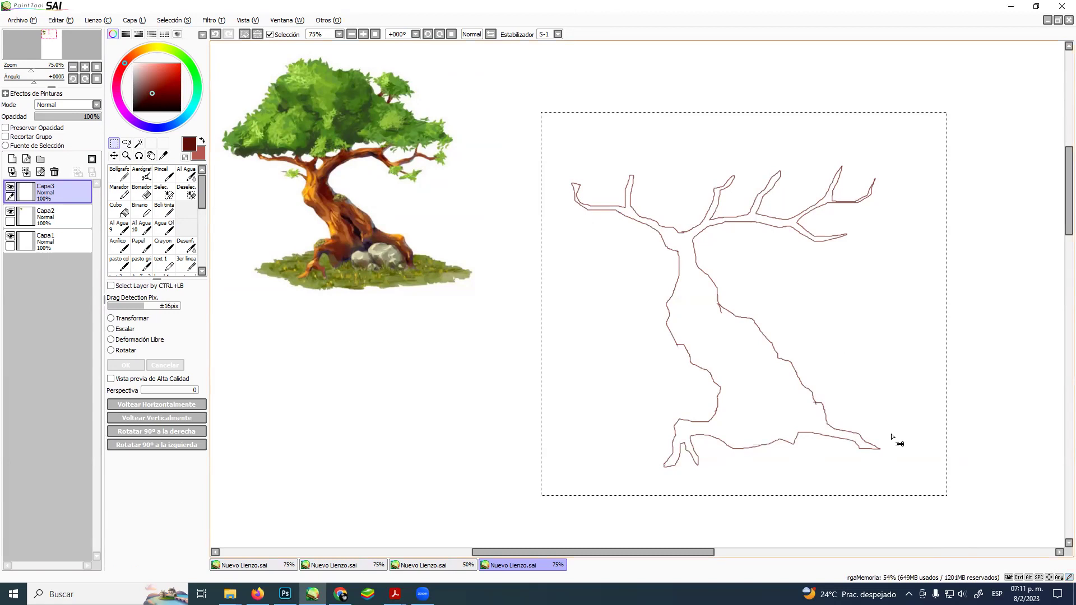
key("ctrl+t")
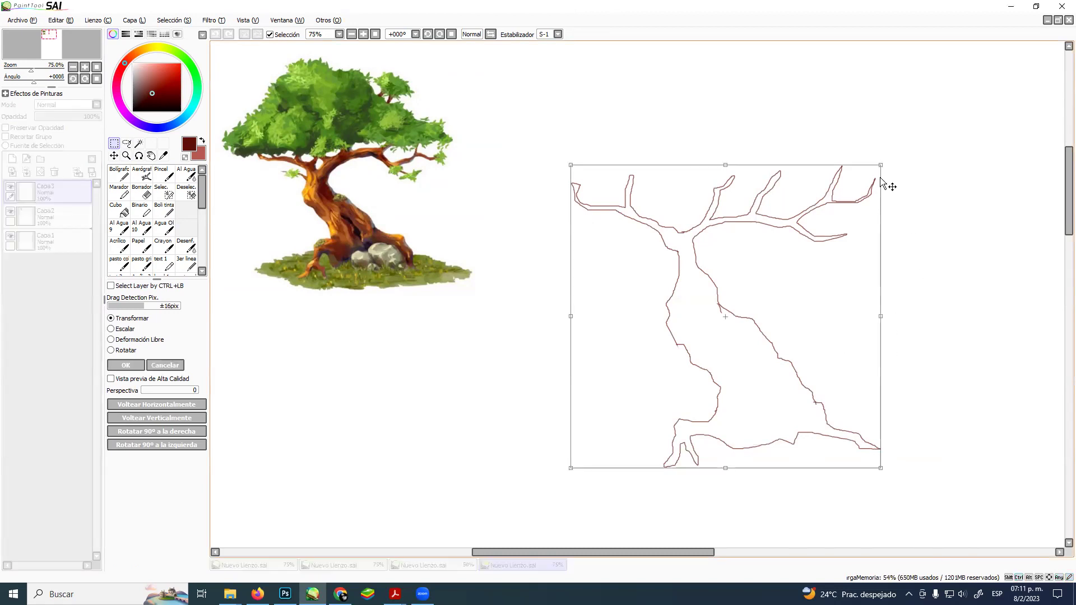
left_click_drag(880, 165, 715, 327)
left_click_drag(647, 391, 824, 431)
left_click_drag(749, 366, 704, 359)
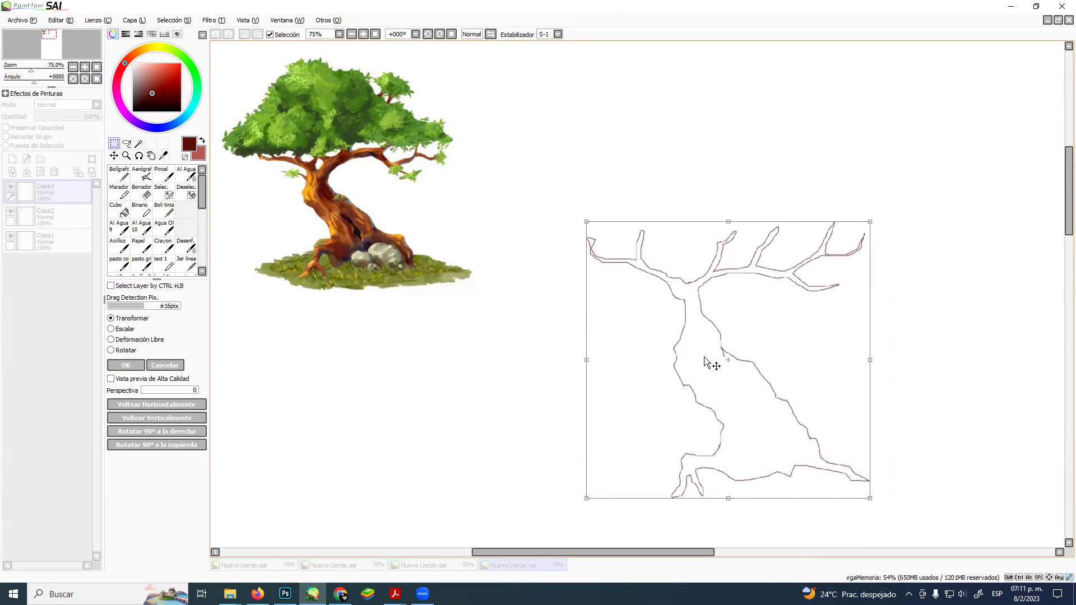
key("Return")
key("ctrl+d")
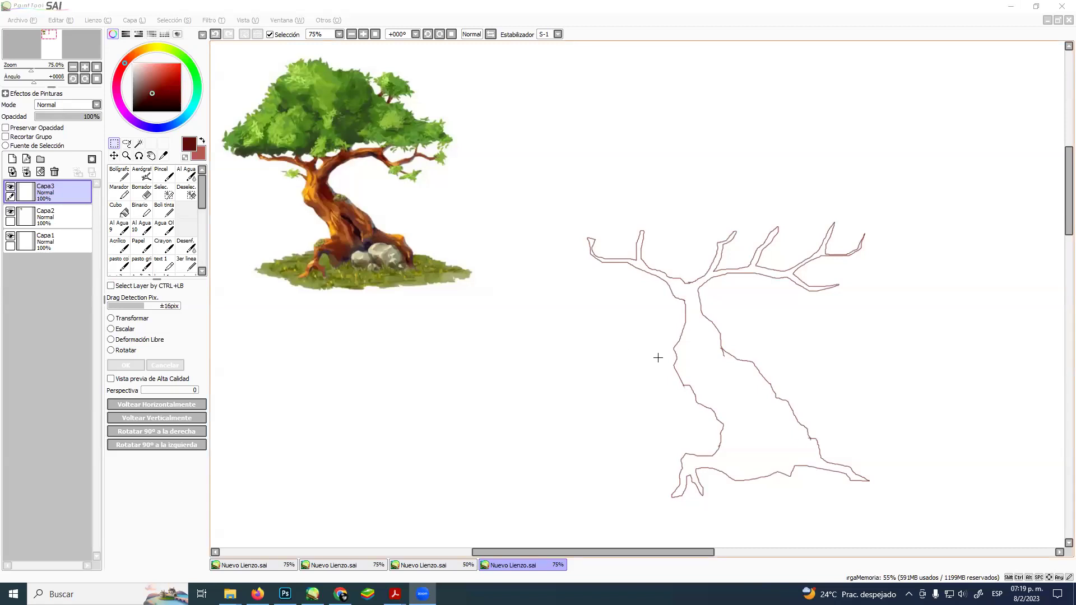
- Select the interior of the tree outline with the magic wand, including the narrow tip of the leftmost branch
left_click(138, 144)
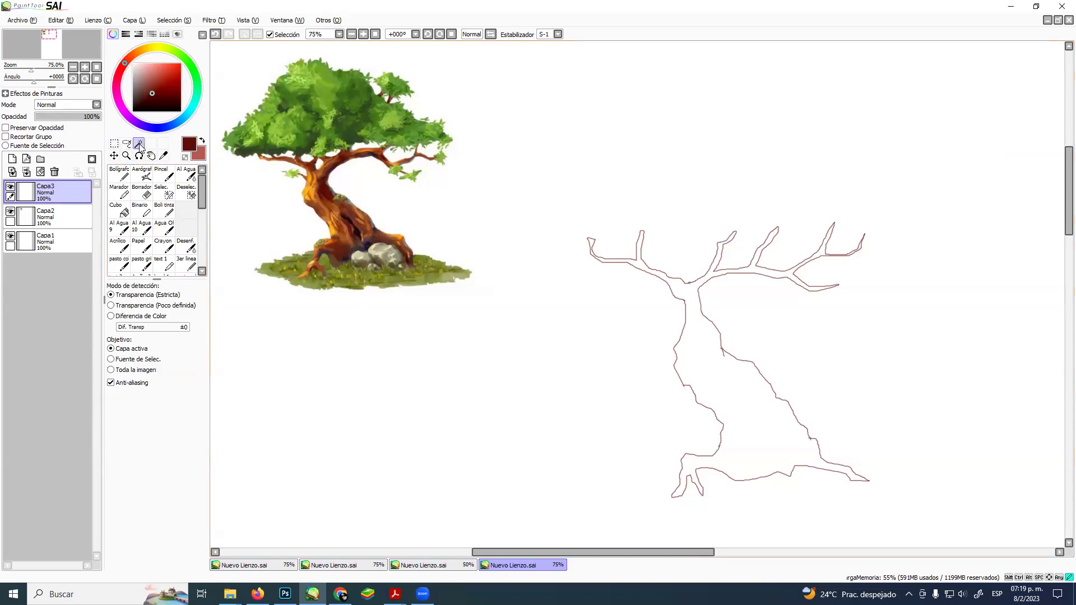
left_click(732, 388)
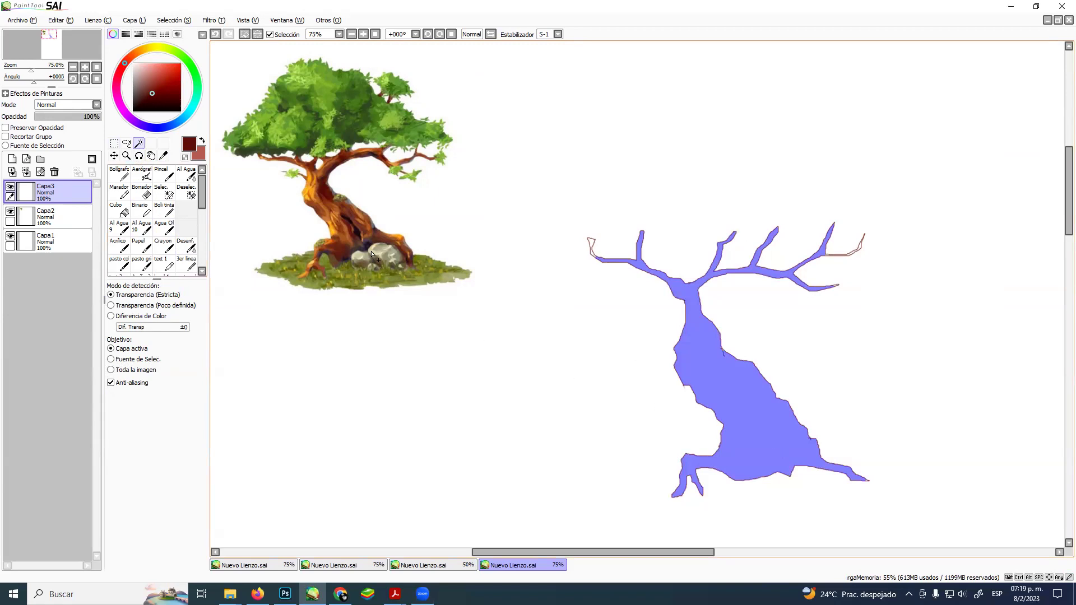
left_click(126, 155)
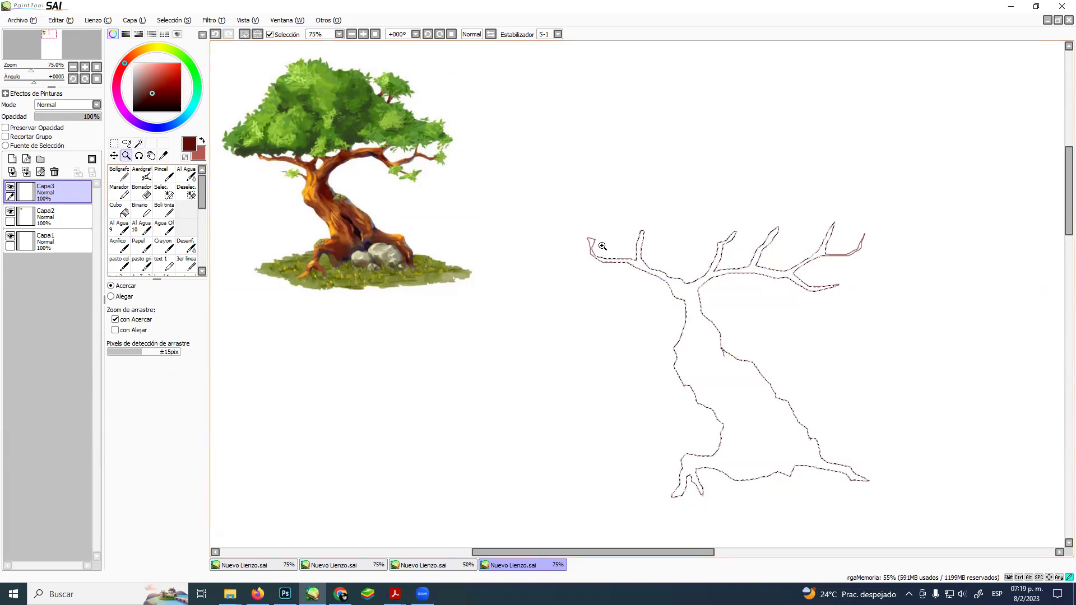
left_click(617, 251)
left_click(628, 258)
left_click(643, 283)
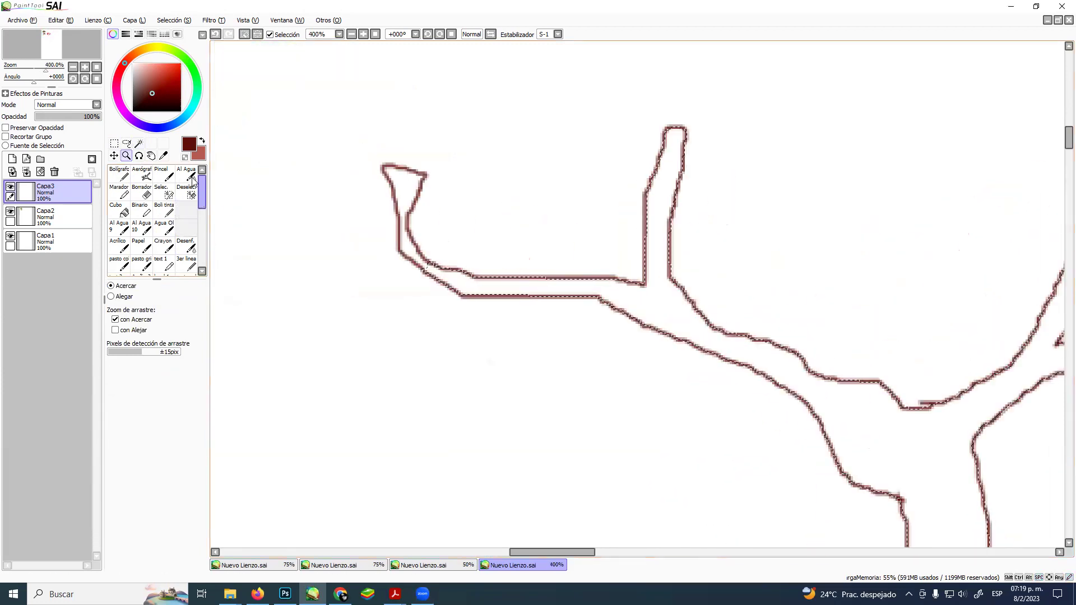
left_click(139, 145)
left_click(504, 285)
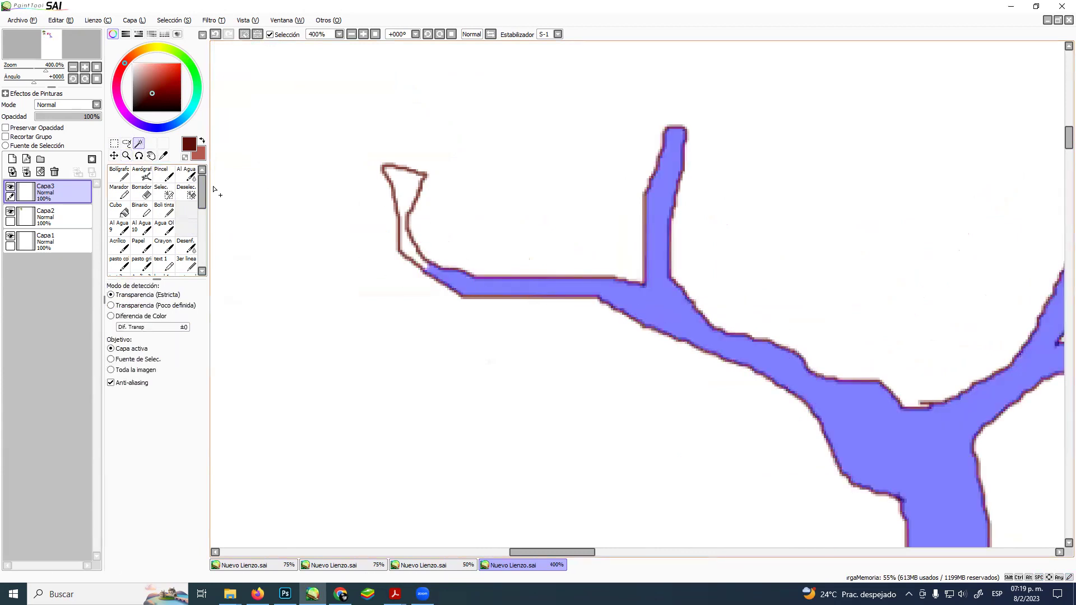
left_click(405, 187)
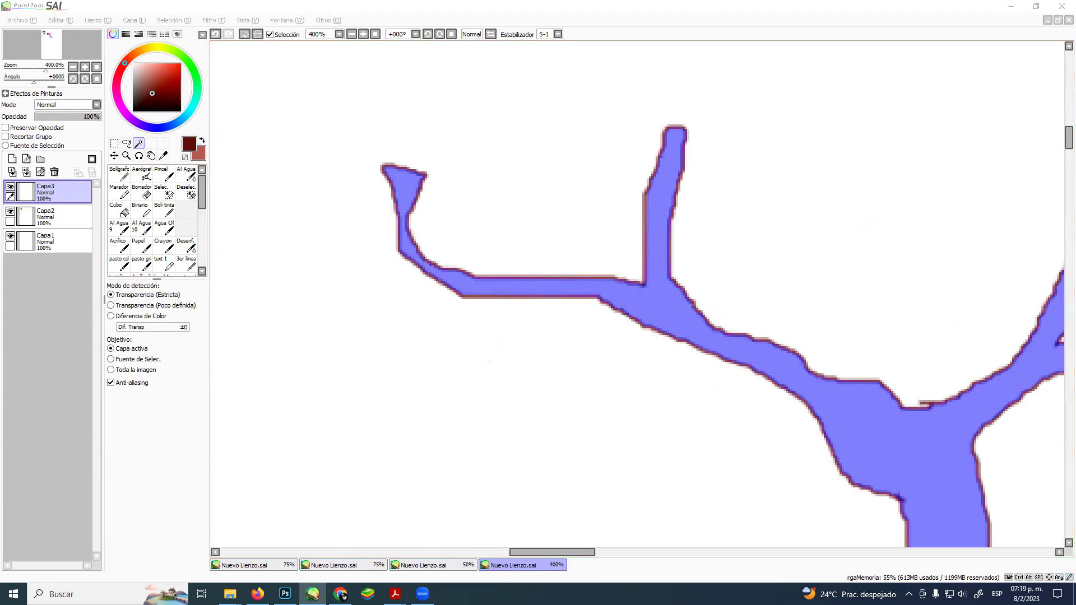
- Add the rightmost branch's tip to the selection and fill the tree dark red-brown on a new layer beneath the outline
left_click(788, 17)
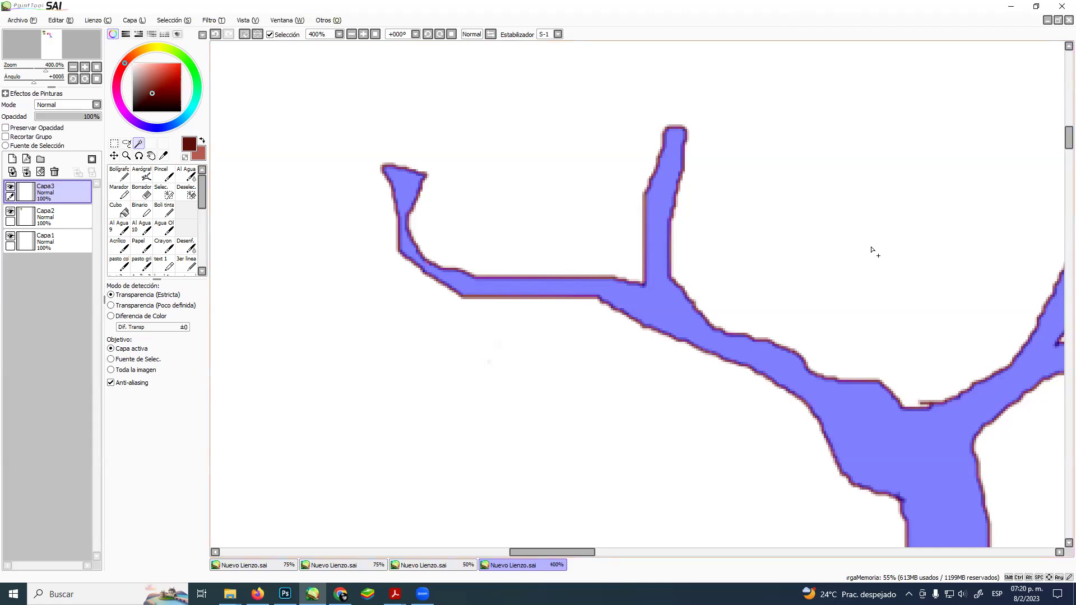
left_click_drag(951, 288, 708, 289)
left_click_drag(919, 284, 631, 271)
left_click_drag(831, 187, 507, 202)
left_click_drag(397, 184, 443, 181)
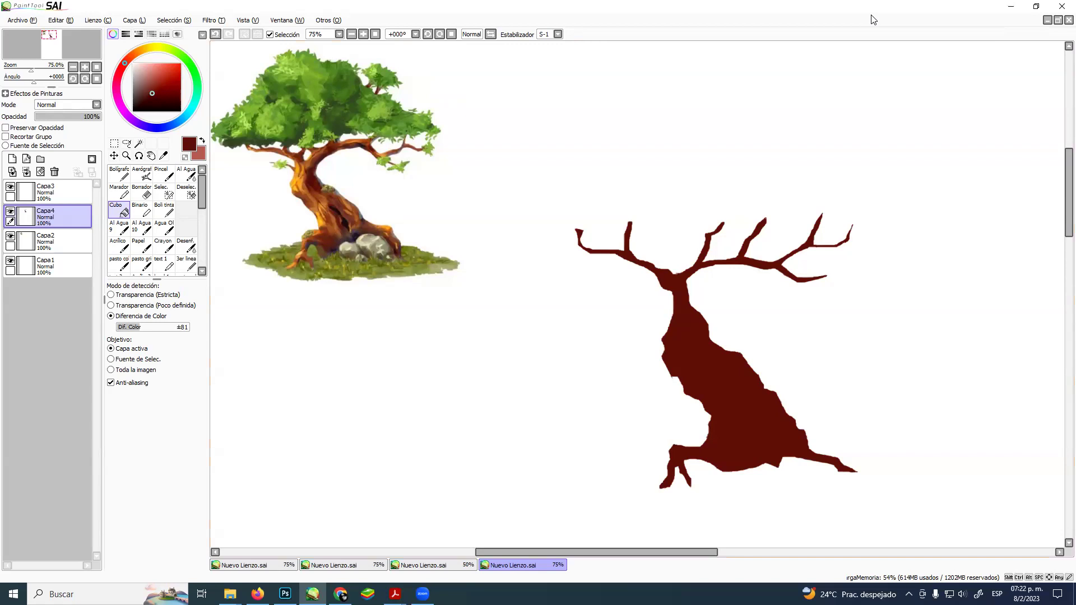
- Undo the deselection and the dark red-brown fill of the tree
key("ctrl")
key("ctrl+z")
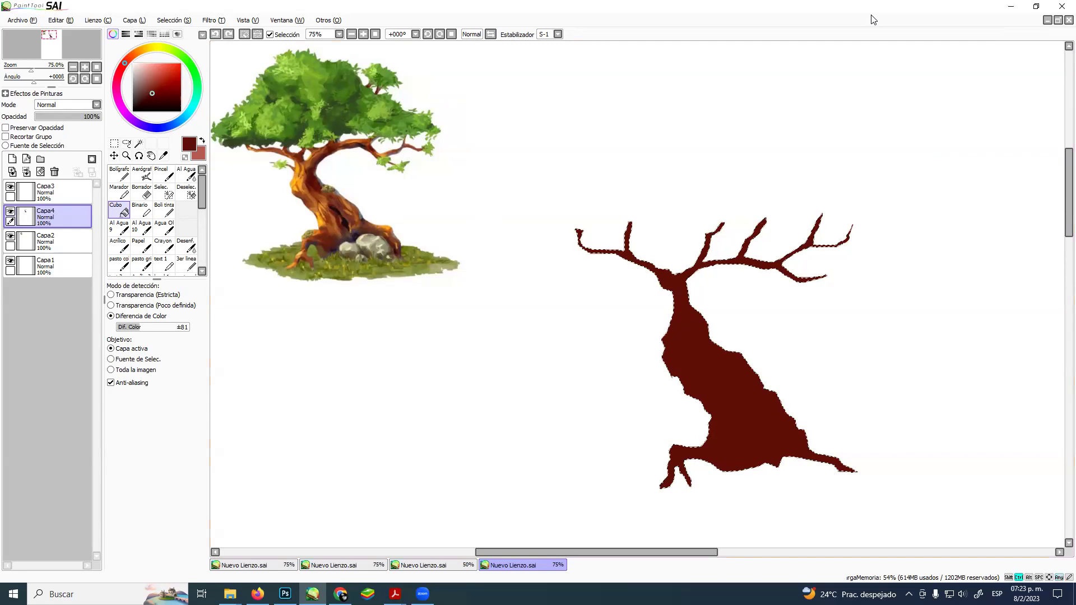
key("ctrl+z")
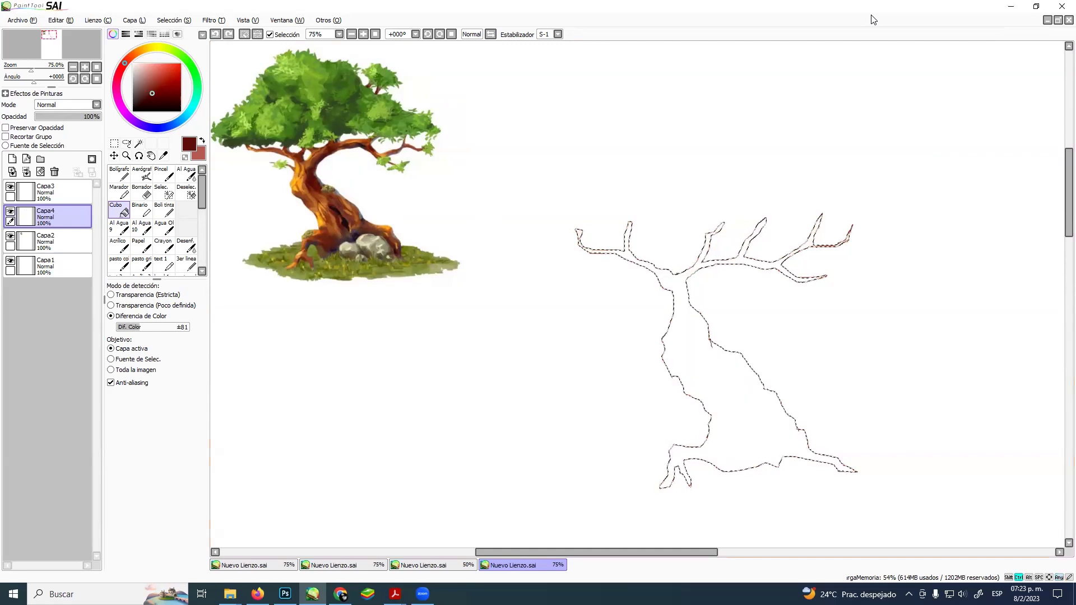
- Clear the selection, return to the outline layer and magic-wand the tree's interior, including the tip of the leftmost branch
key("ctrl+d")
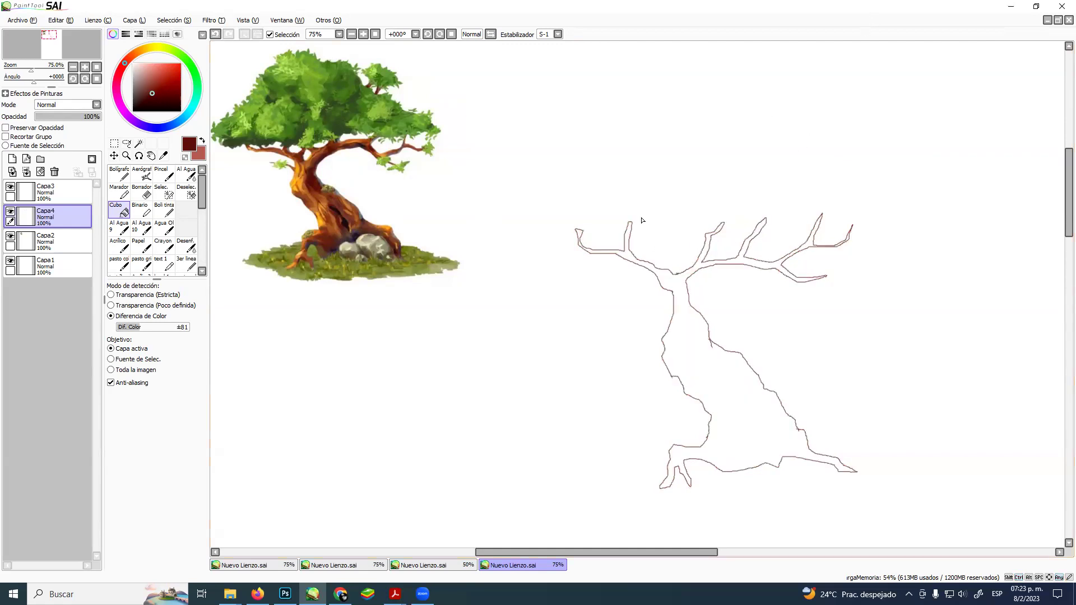
left_click(138, 144)
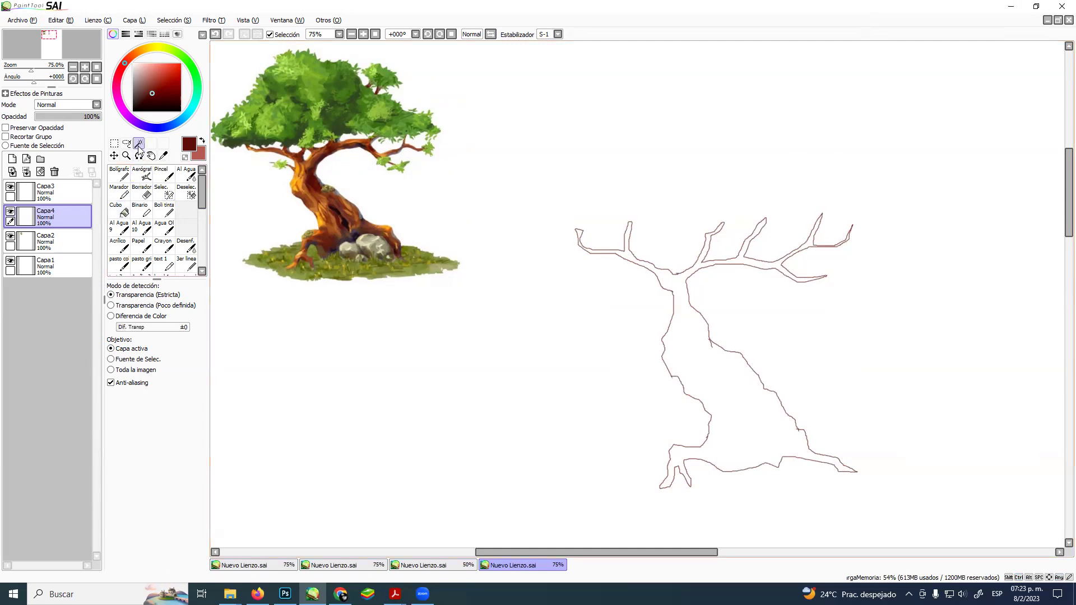
left_click(34, 194)
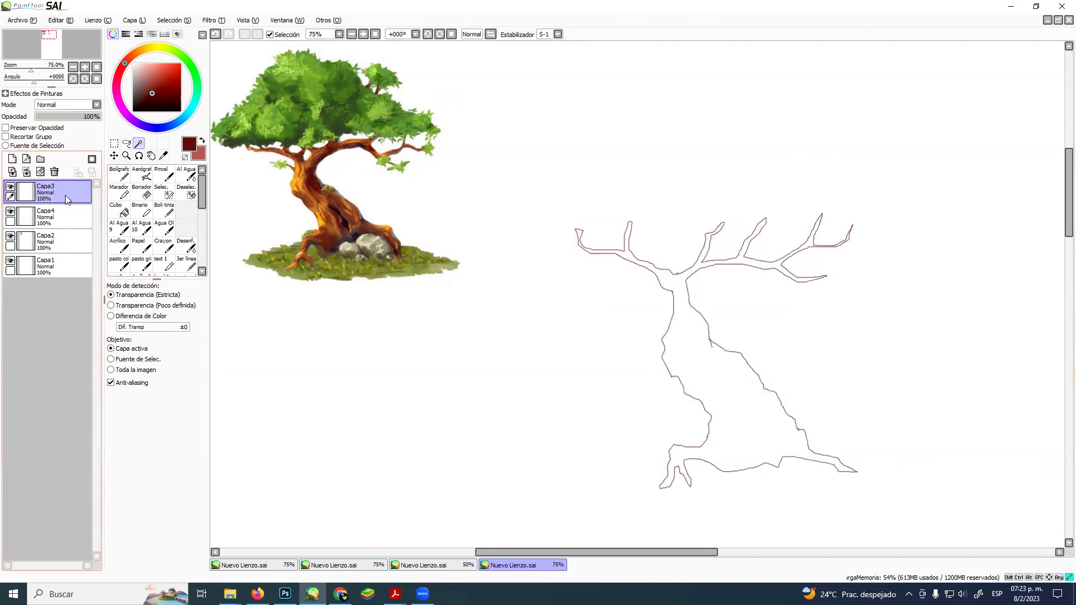
left_click(712, 361)
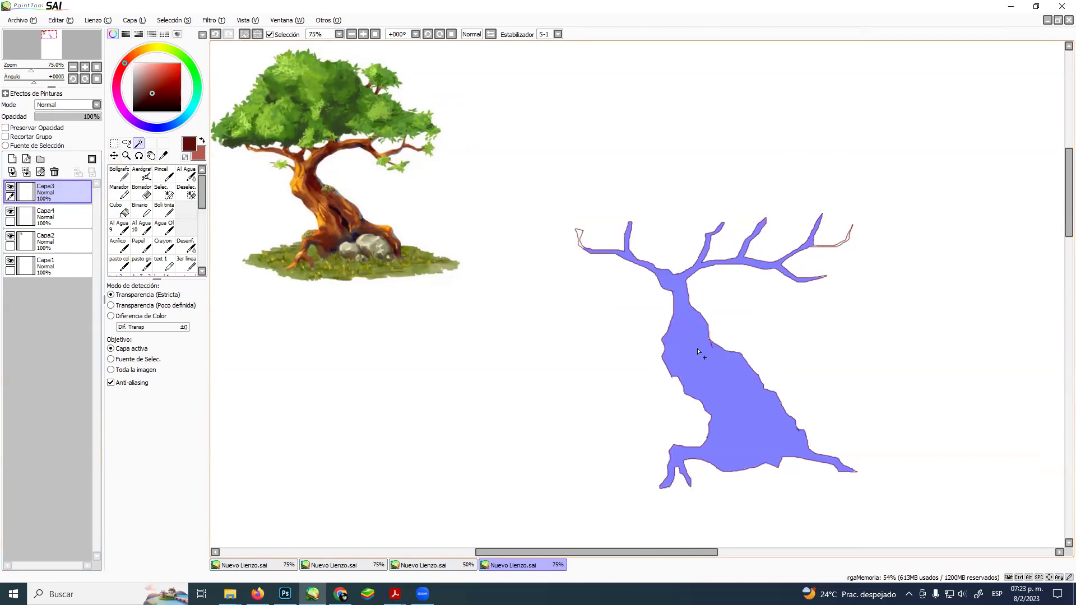
left_click(126, 155)
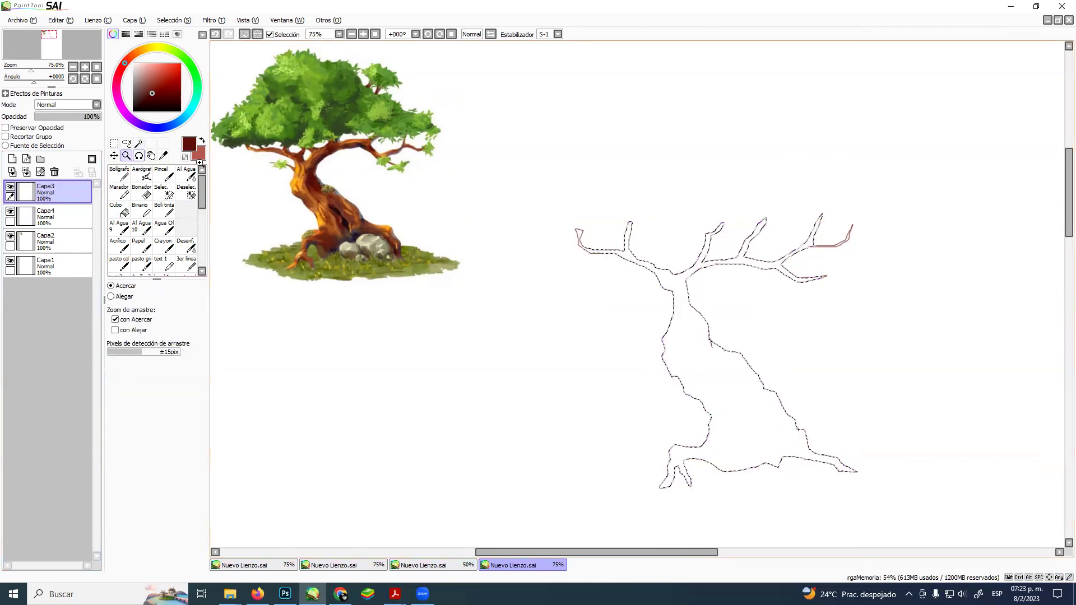
left_click(603, 234)
left_click_drag(602, 234, 228, 213)
left_click(139, 143)
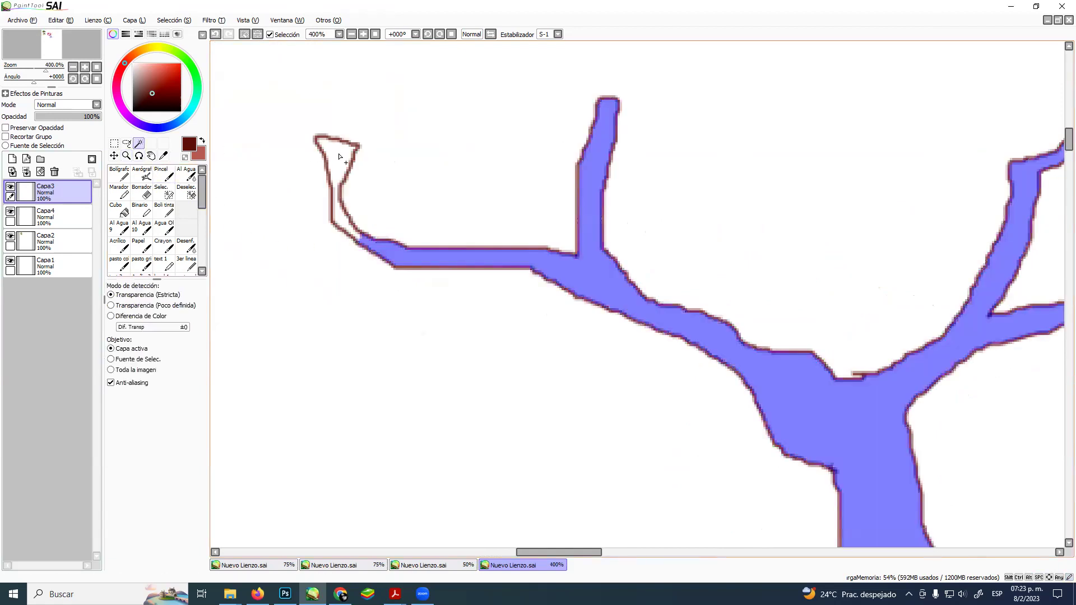
left_click(343, 155)
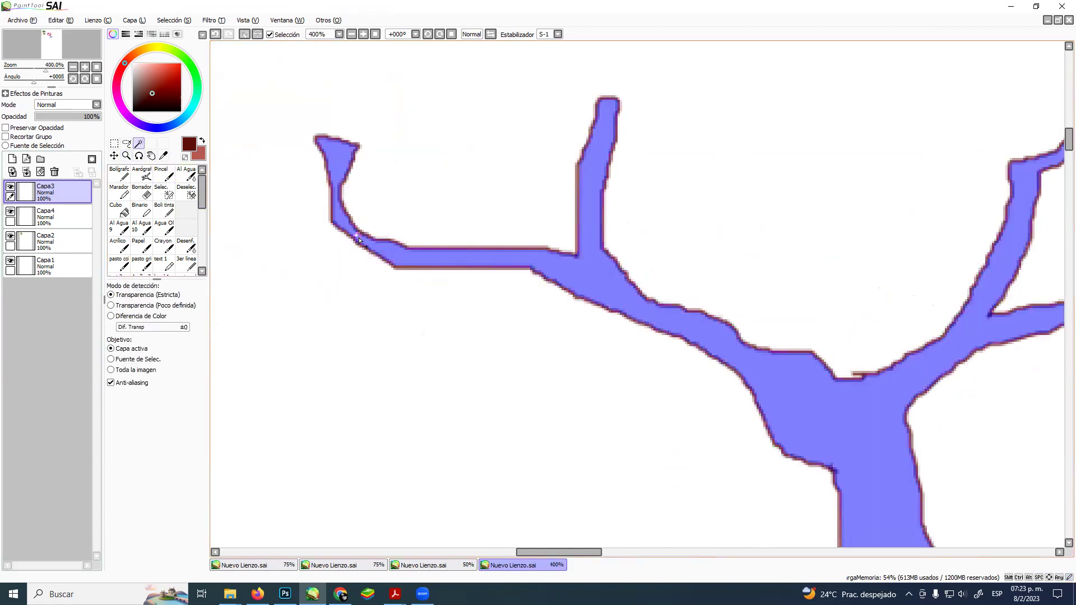
- Add the enclosed gaps along the rightmost branch's upturned tip to the selection with the magic wand
left_click_drag(813, 259, 384, 282)
left_click_drag(862, 308, 637, 304)
left_click_drag(761, 302, 661, 312)
left_click_drag(939, 258, 715, 307)
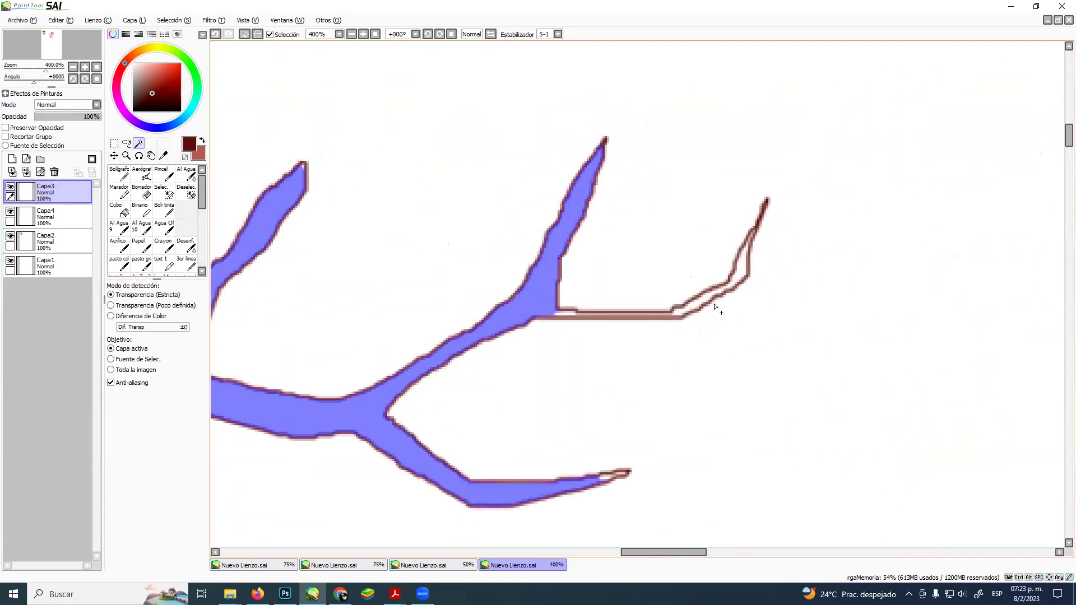
left_click(704, 301)
left_click(732, 281)
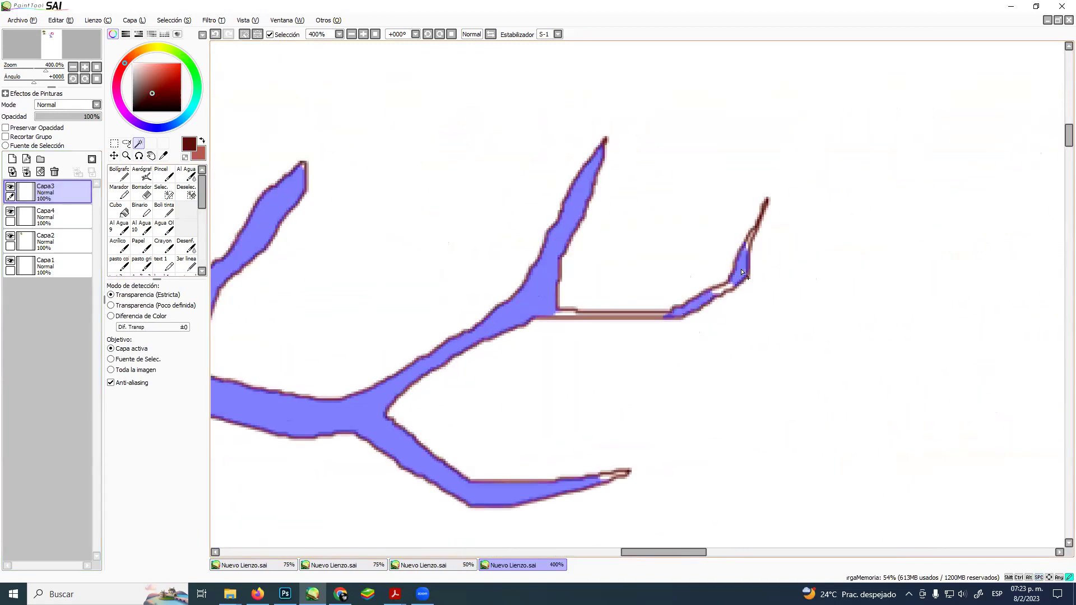
left_click(717, 291)
- Complete the selection of the rightmost branch's tip and its thin connecting stretch with the size 1 selection brush
left_click(126, 155)
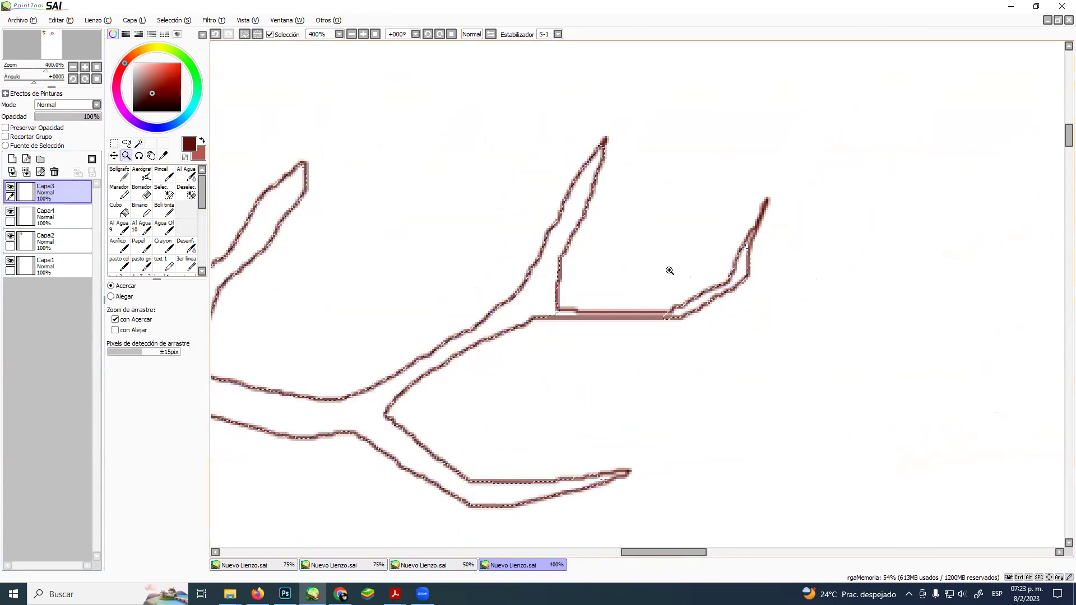
left_click(763, 247)
left_click(764, 247)
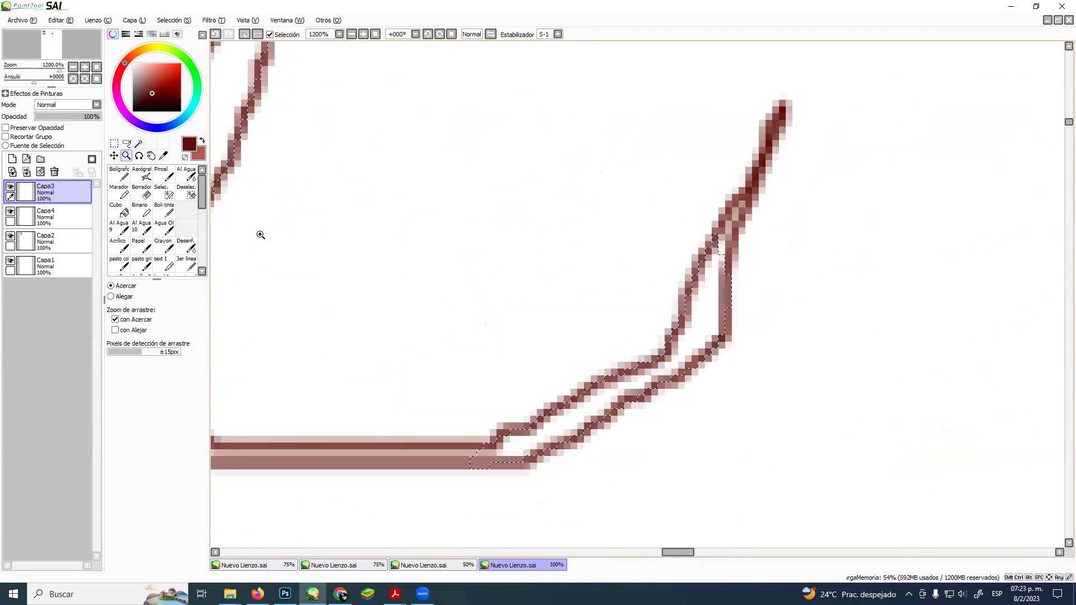
left_click(161, 195)
mouse_move(708, 253)
left_mouse_down()
mouse_move(724, 244)
mouse_move(734, 211)
left_mouse_up()
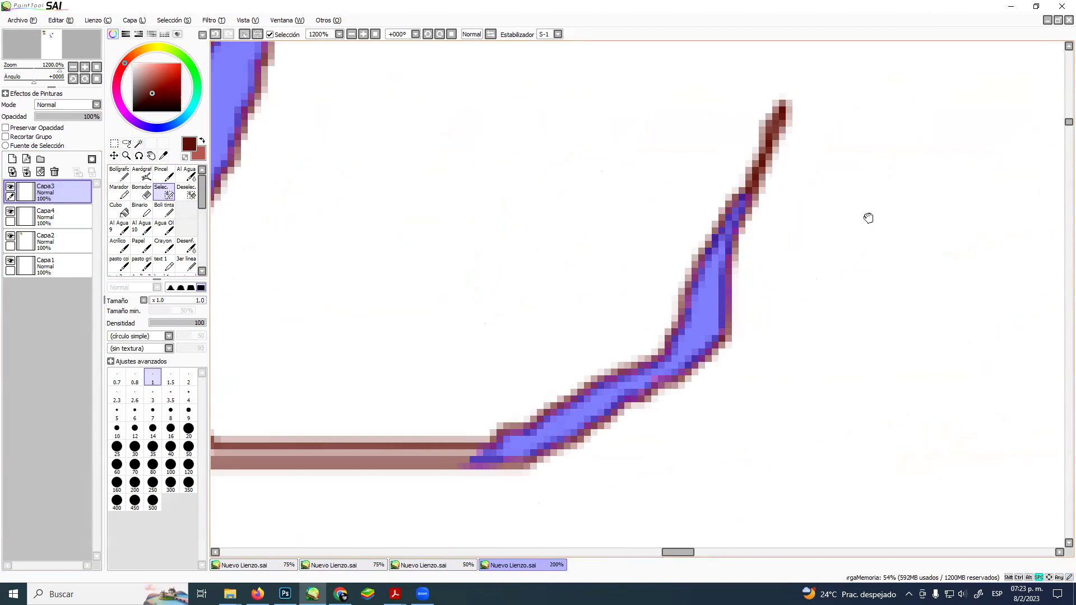
scroll(813, 226, "left", 5)
scroll(812, 225, "down", 2)
mouse_move(475, 364)
left_mouse_down()
mouse_move(823, 361)
mouse_move(545, 374)
mouse_move(483, 361)
left_mouse_up()
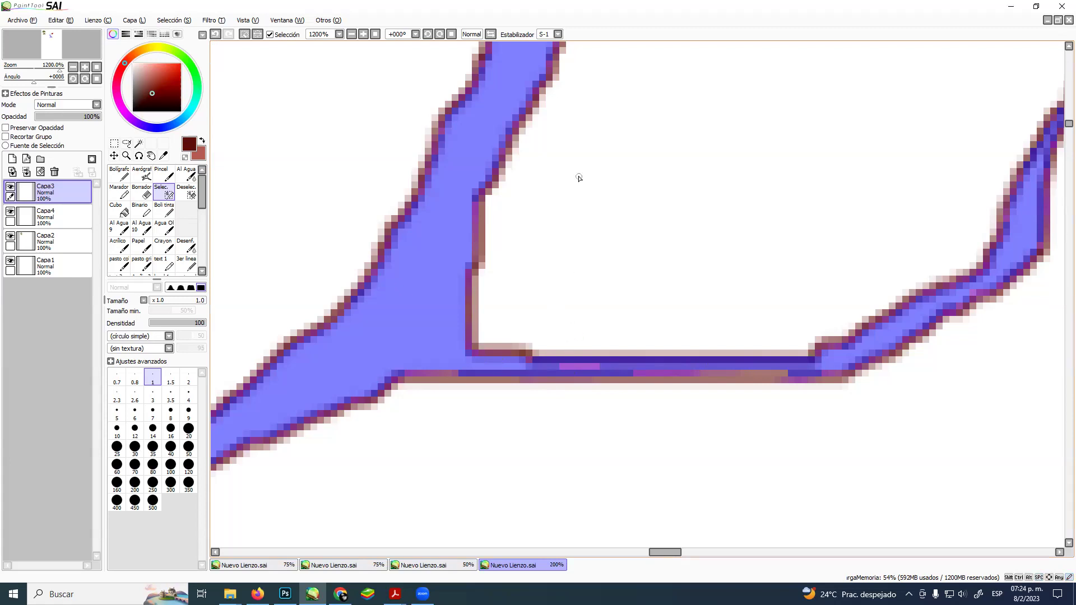
- Brush the unselected tips of the lower-right branch and the neighbouring upright branch into the selection
mouse_move(586, 129)
left_mouse_down()
mouse_move(588, 384)
mouse_move(608, 200)
mouse_move(549, 334)
mouse_move(569, 144)
mouse_move(704, 142)
mouse_move(603, 251)
mouse_move(440, 269)
mouse_move(473, 297)
left_mouse_up()
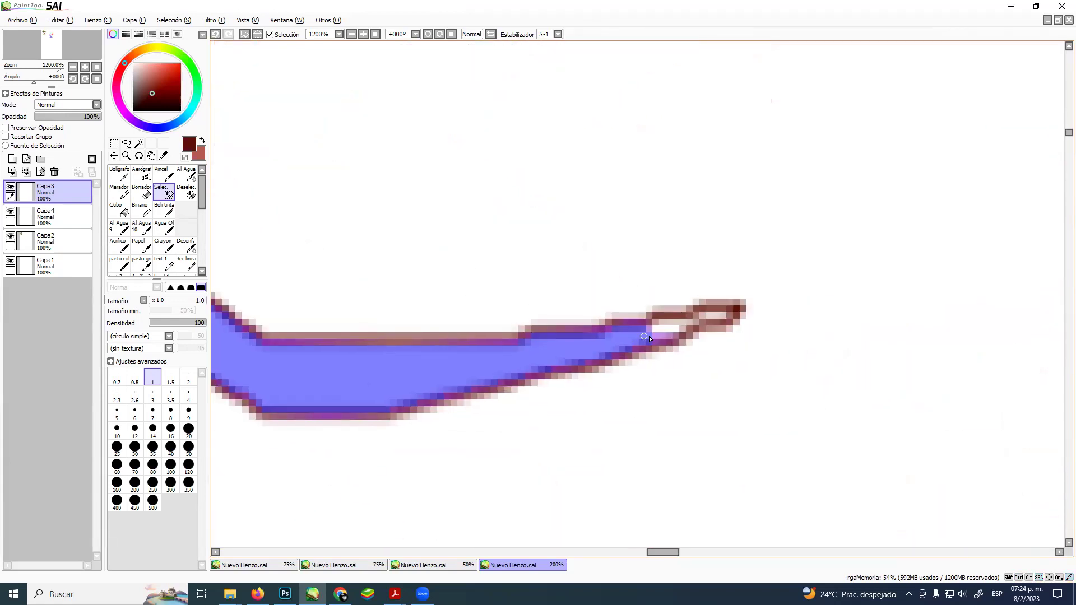
mouse_move(659, 333)
left_mouse_down()
mouse_move(696, 324)
mouse_move(625, 338)
mouse_move(721, 313)
mouse_move(629, 346)
mouse_move(701, 322)
left_mouse_up()
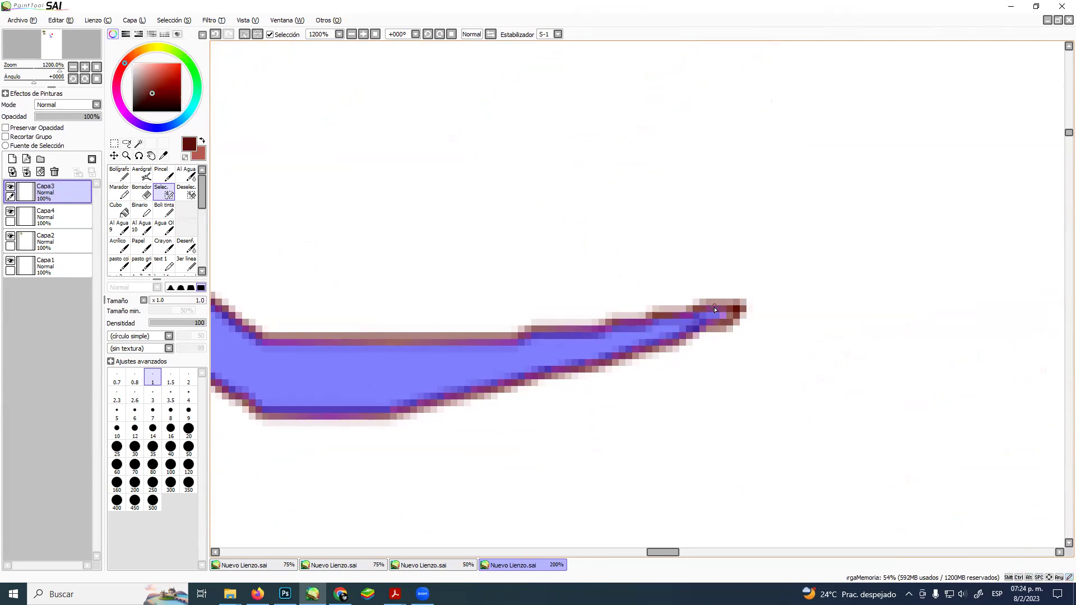
left_click(126, 157)
scroll(319, 236, "down", 2)
left_click_drag(336, 280, 548, 276)
left_click_drag(429, 271, 805, 271)
key("w")
left_click_drag(482, 241, 314, 426)
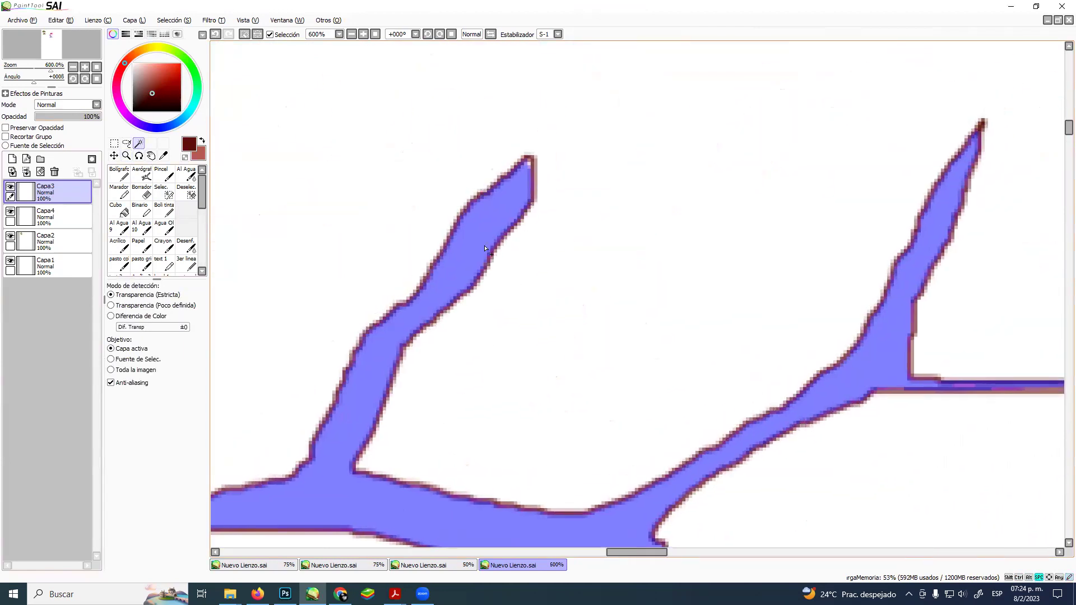
left_click(167, 194)
left_click_drag(530, 166, 527, 163)
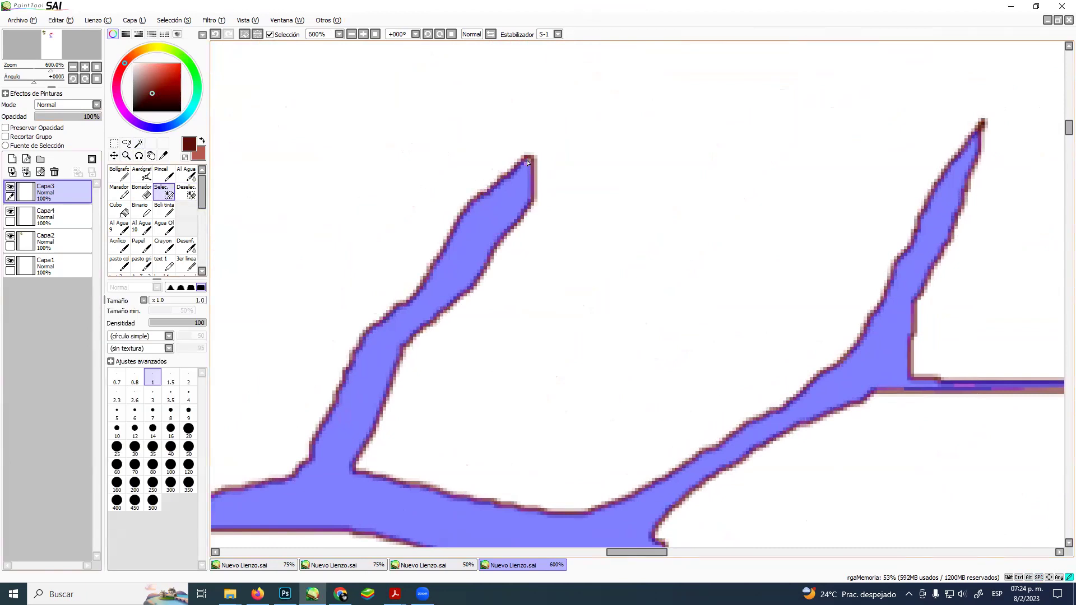
- Brush the pointed tip of the tree's far-right root into the selection, redoing the first stroke
left_click_drag(302, 309, 484, 246)
mouse_move(488, 204)
left_mouse_down()
mouse_move(497, 216)
mouse_move(418, 113)
left_mouse_up()
left_click_drag(368, 183, 404, 133)
left_click_drag(488, 213, 315, 65)
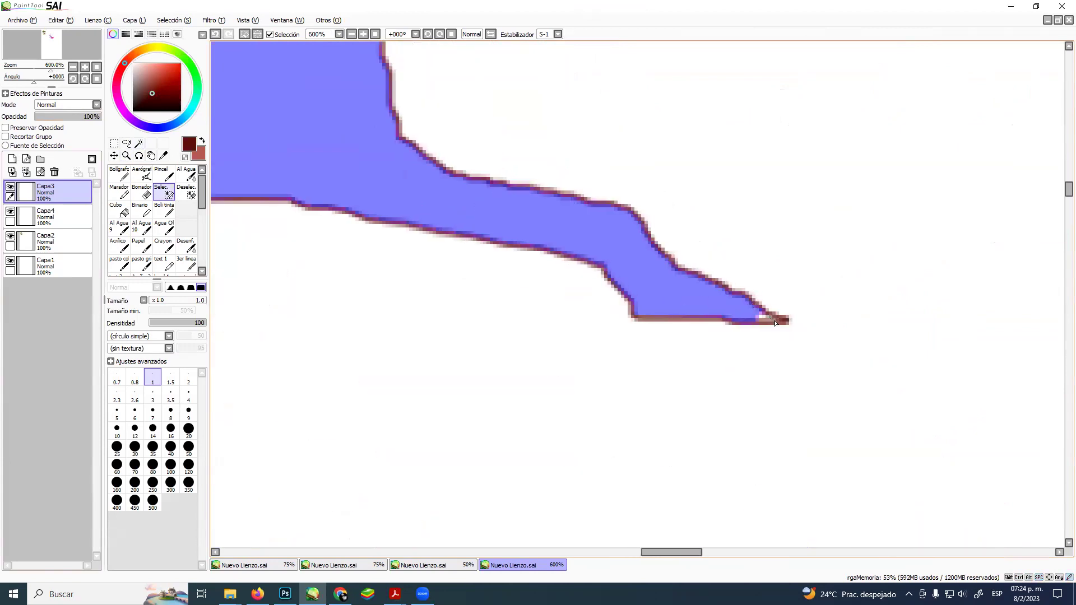
left_click_drag(765, 318, 778, 324)
key("ctrl+z")
left_click_drag(762, 320, 778, 324)
mouse_move(499, 264)
left_mouse_down()
mouse_move(810, 304)
mouse_move(617, 288)
mouse_move(660, 173)
mouse_move(691, 386)
mouse_move(648, 190)
mouse_move(841, 396)
mouse_move(696, 139)
mouse_move(760, 271)
mouse_move(704, 228)
mouse_move(697, 207)
mouse_move(608, 296)
mouse_move(664, 186)
mouse_move(625, 331)
mouse_move(516, 157)
mouse_move(615, 248)
mouse_move(550, 359)
mouse_move(555, 350)
mouse_move(322, 237)
left_mouse_up()
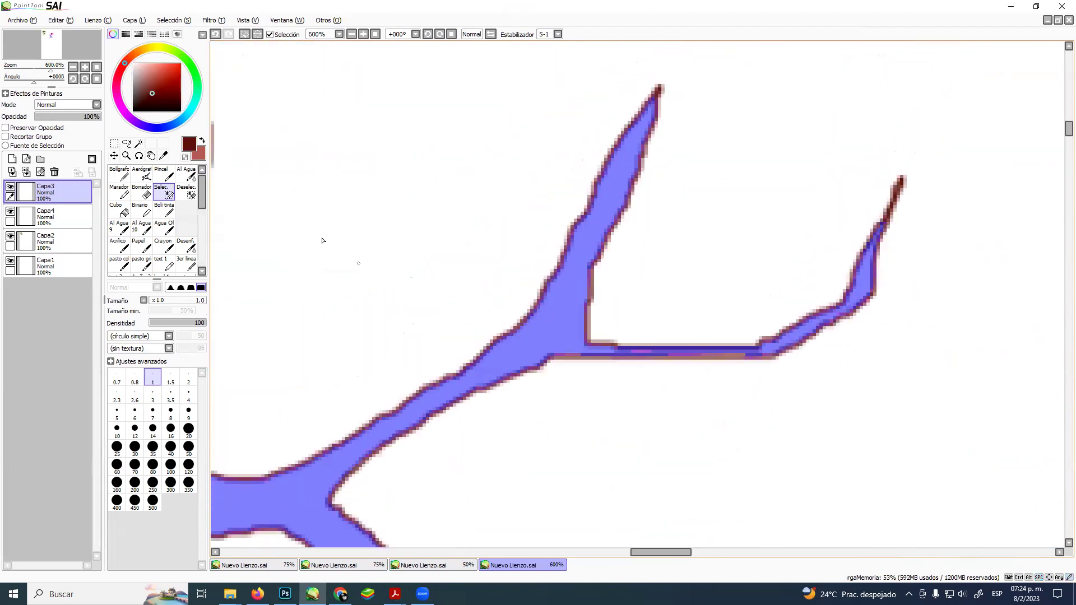
- Delete the empty layer beneath the outline and create a new blank layer in its place
left_click(126, 156)
scroll(505, 245, "down", 6)
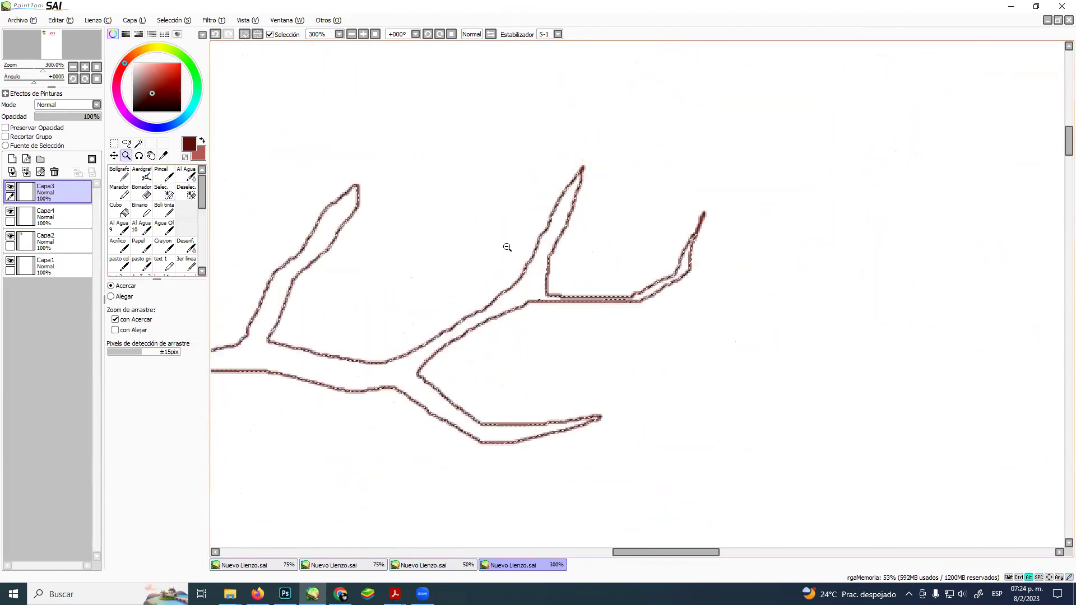
mouse_move(810, 206)
left_mouse_down()
mouse_move(765, 223)
mouse_move(776, 312)
left_mouse_up()
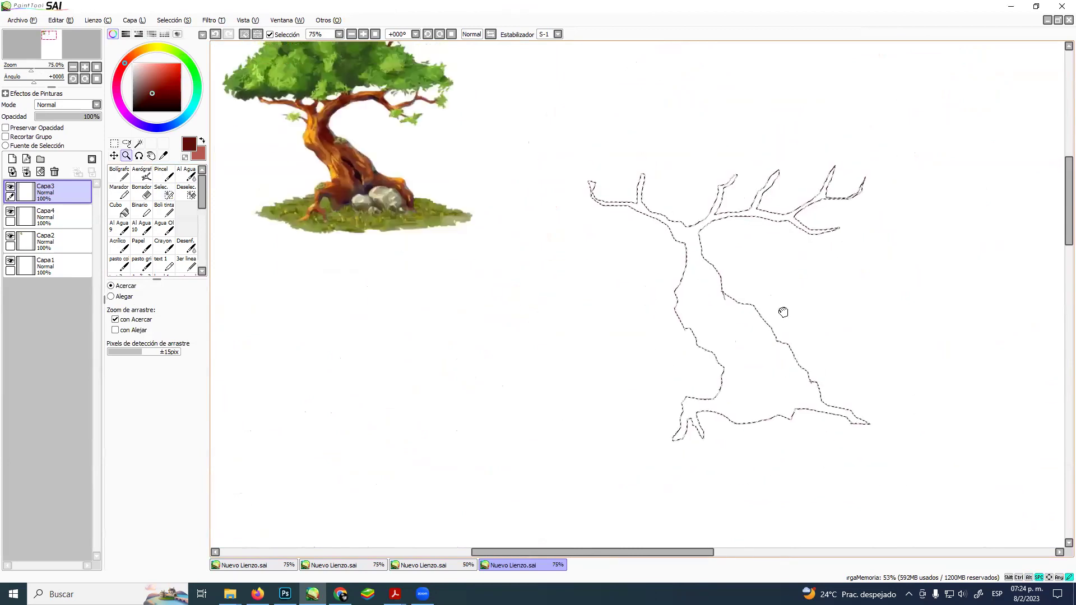
scroll(747, 322, "down", 1)
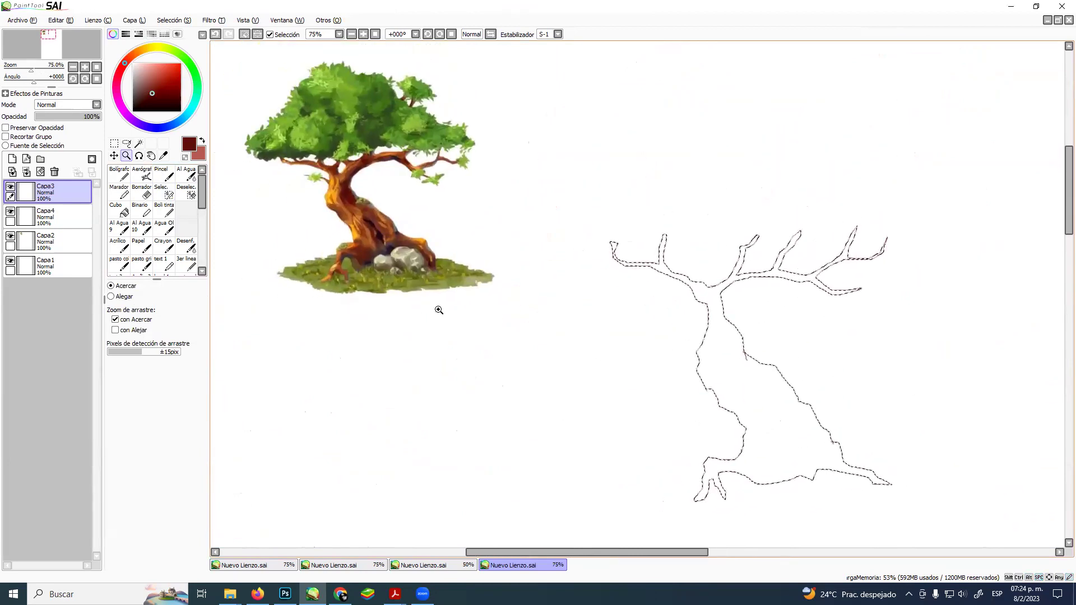
left_click(56, 218)
key("Delete")
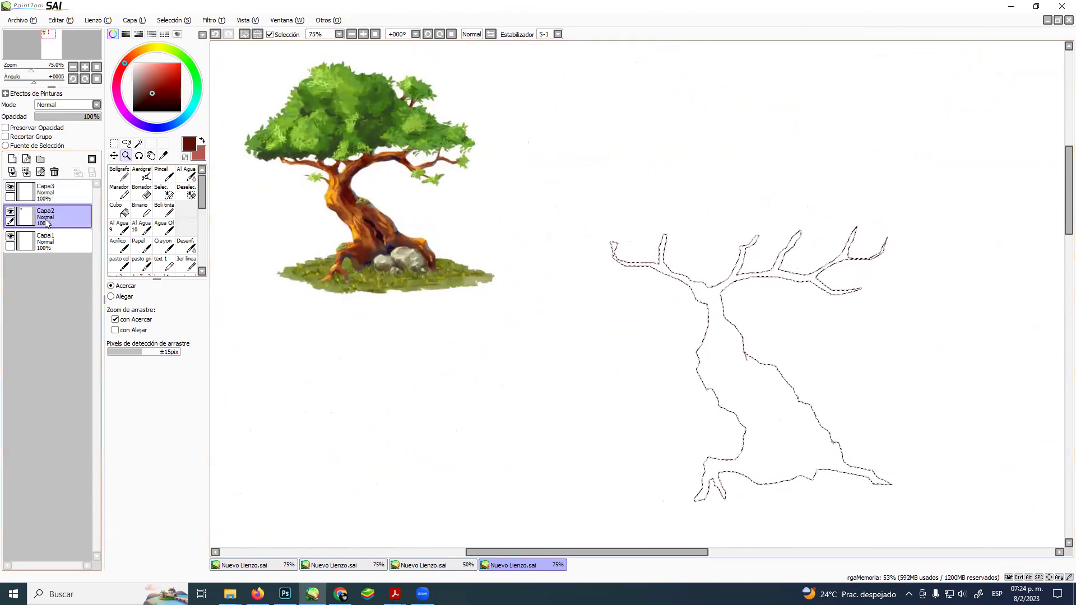
left_click(11, 161)
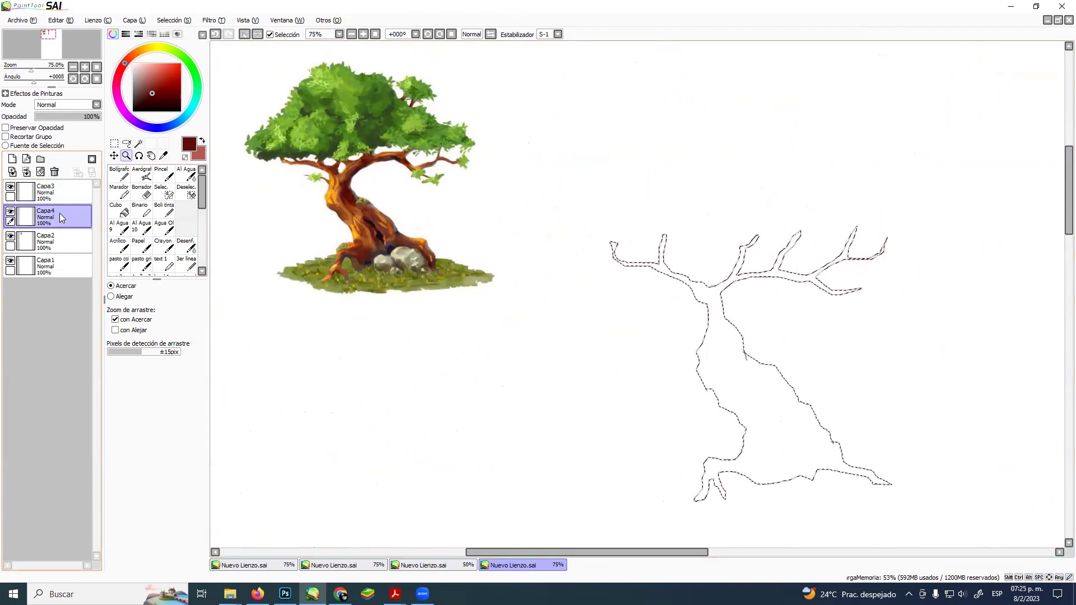
- Fill the selected tree shape with dark red-brown on the new layer and clear the selection
left_click(124, 213)
left_click(730, 353)
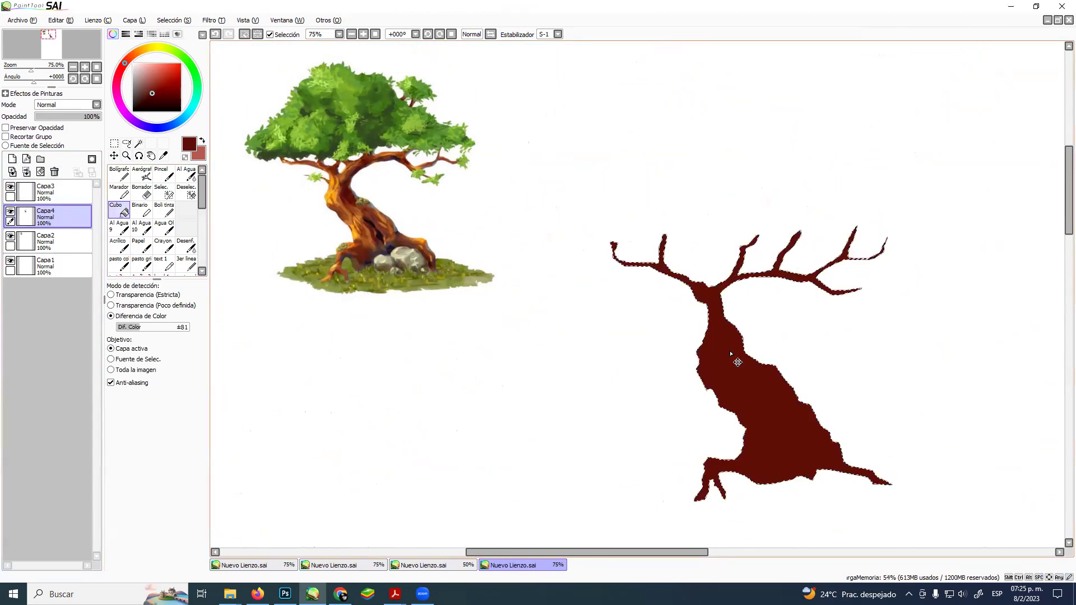
key("ctrl+d")
- Merge the outline layer down into the dark red-brown fill layer
left_click(341, 594)
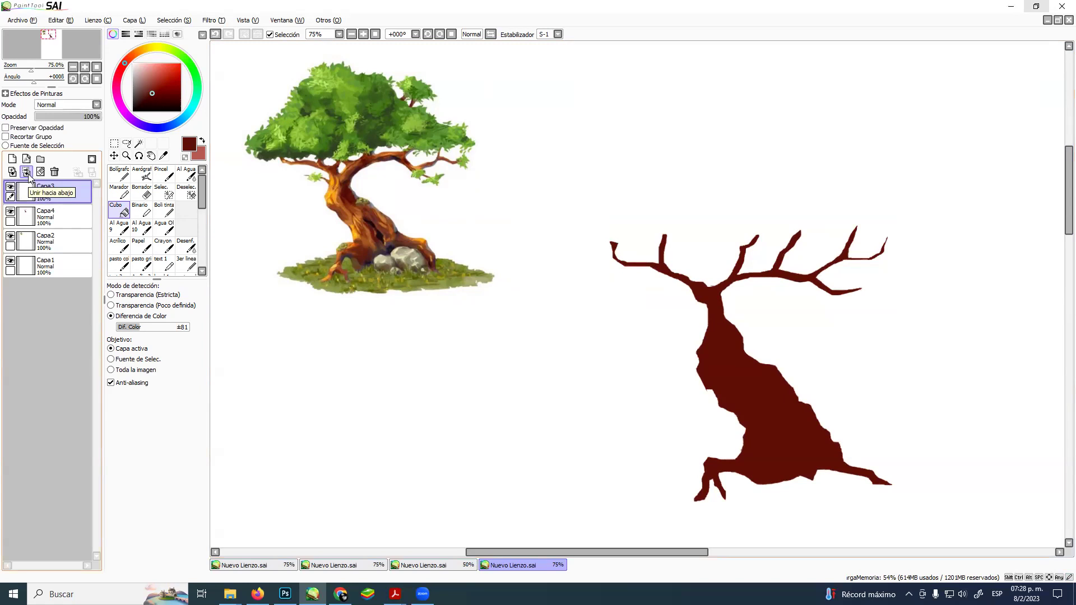
left_click(26, 172)
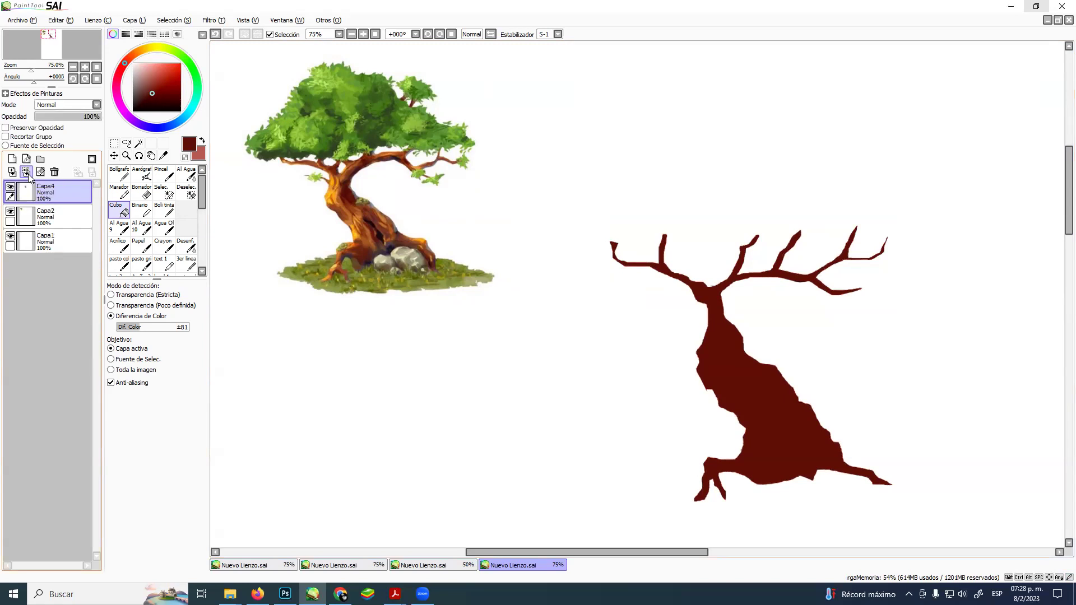
- Toggle the merged tree layer's visibility off and on to examine what it contains
left_click(10, 188)
left_click(10, 189)
left_click(10, 189)
left_click(10, 189)
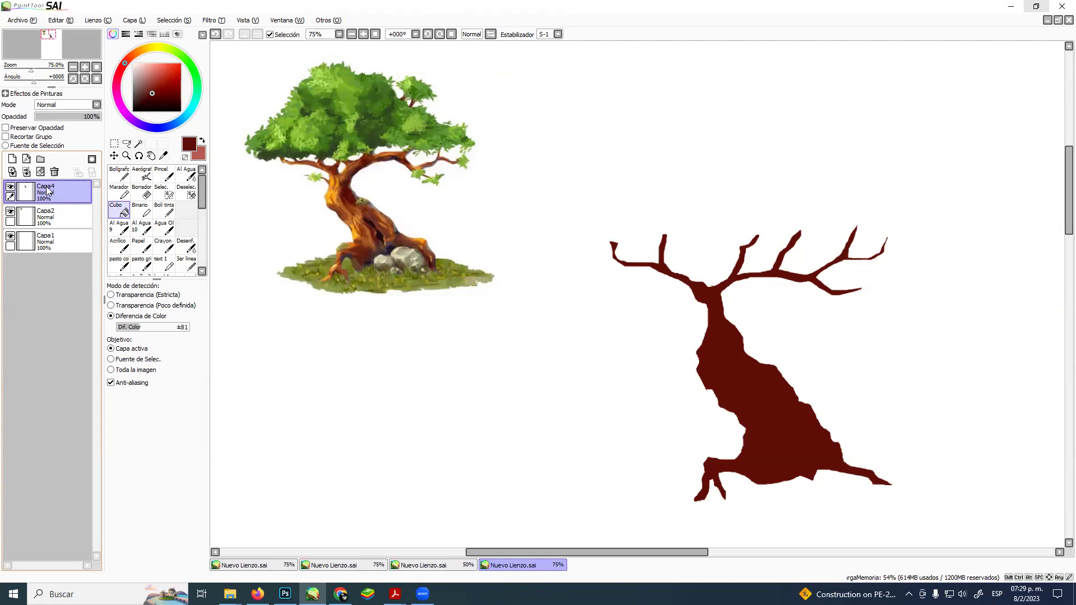
left_click(10, 187)
left_click(10, 187)
left_click(10, 187)
left_click(10, 187)
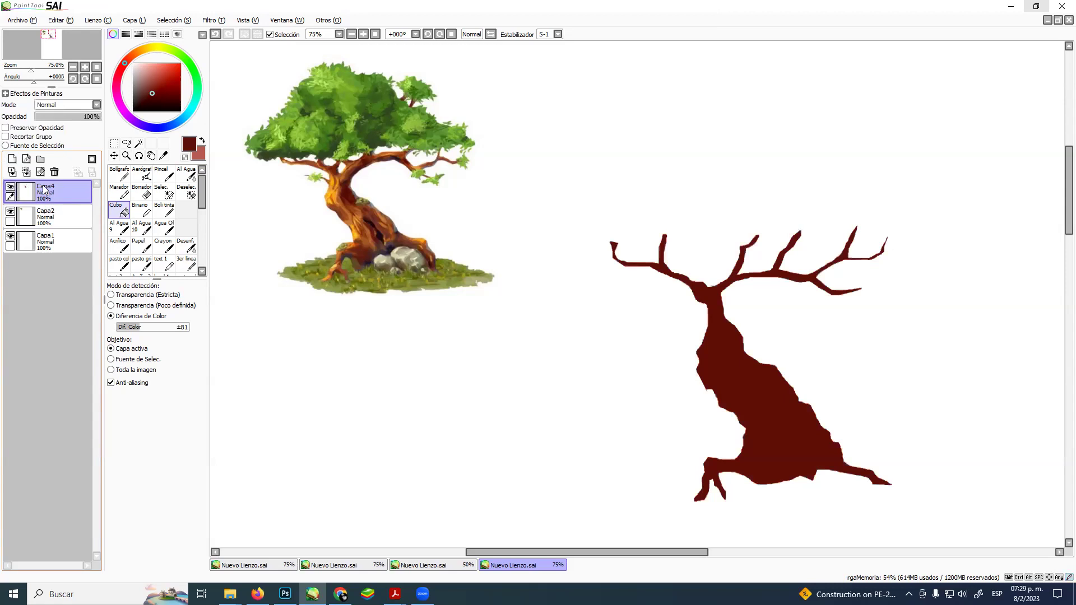
- Create a new layer above the tree layer and clip it to the tree shape
left_click(11, 159)
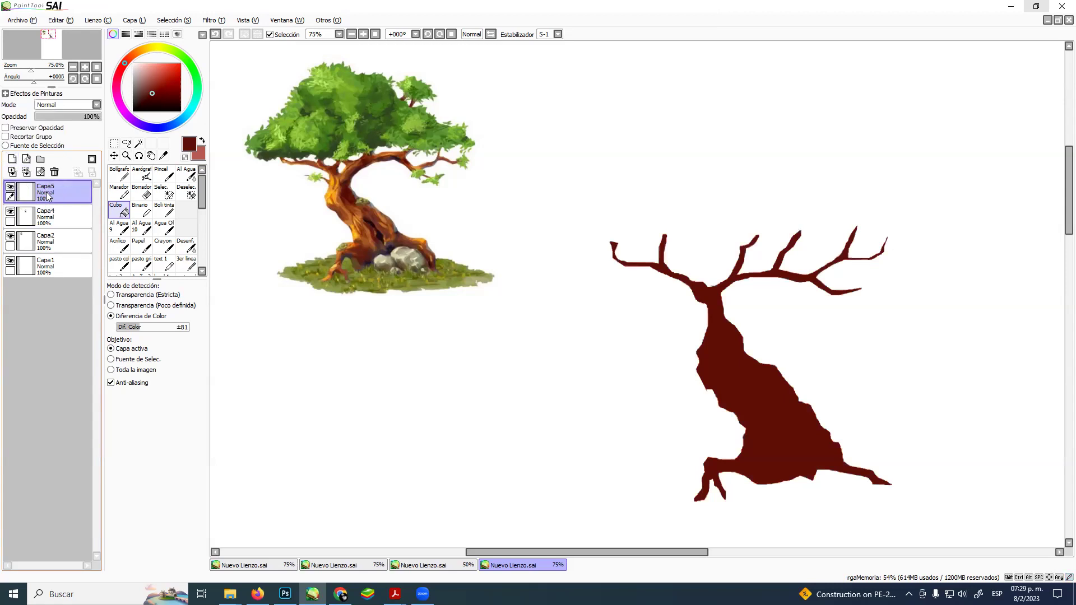
left_click(6, 137)
- Scale the tree silhouette on its base layer down and place it directly beside the reference painting
left_click(62, 221)
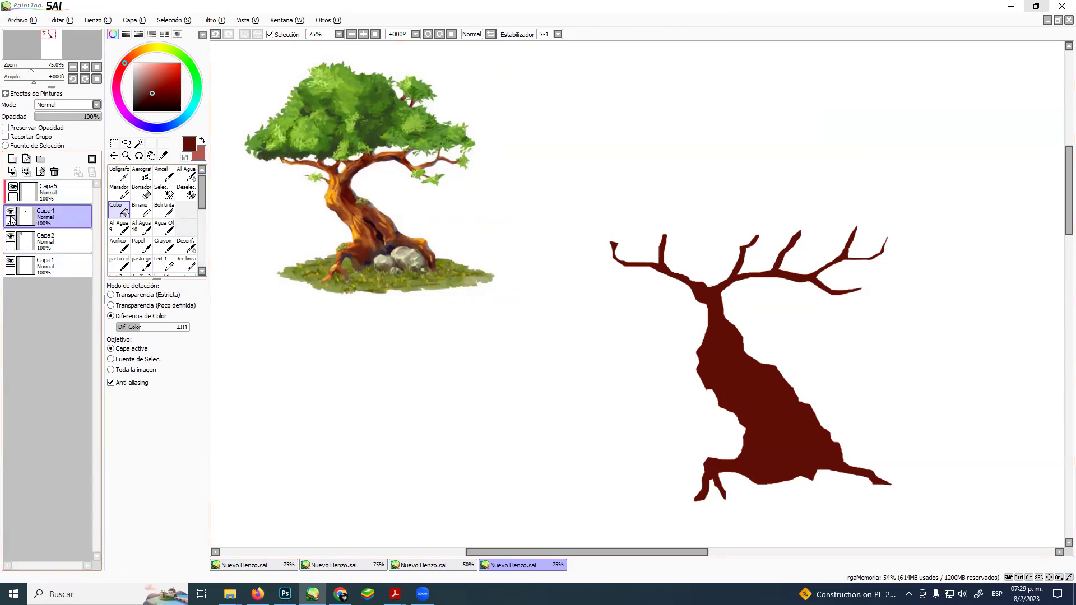
left_click(11, 213)
left_click(11, 213)
key("ctrl+t")
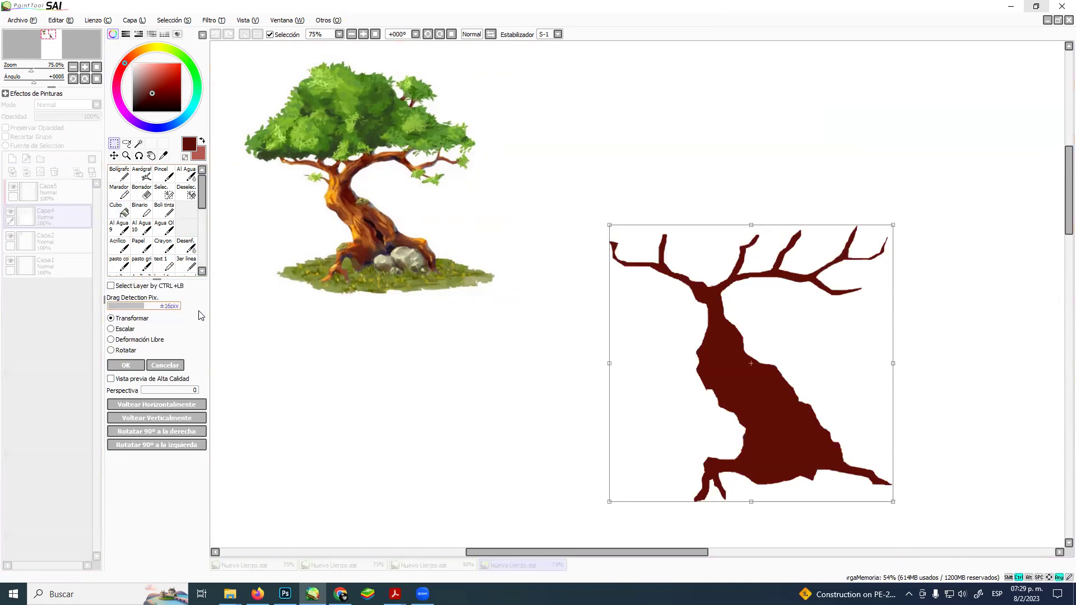
left_click_drag(693, 353, 577, 197)
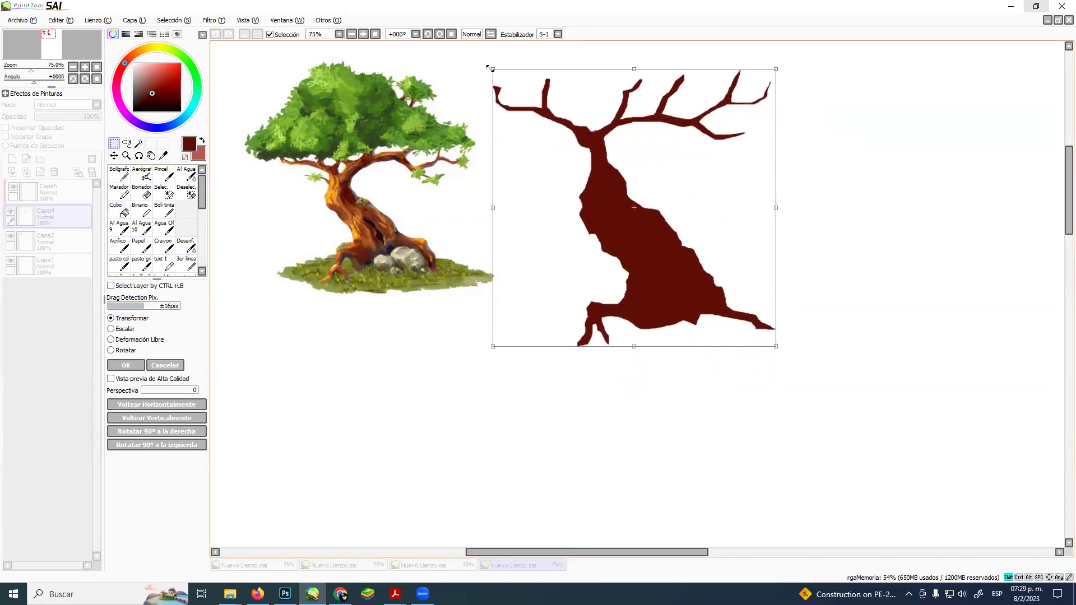
left_click_drag(489, 69, 577, 151)
left_click_drag(662, 254, 556, 207)
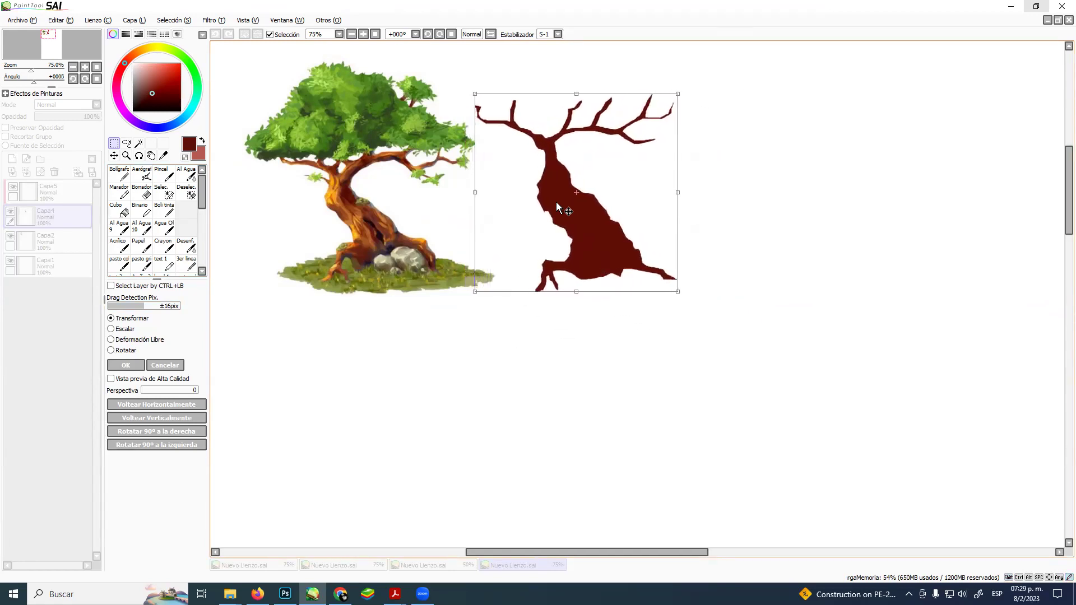
key("Return")
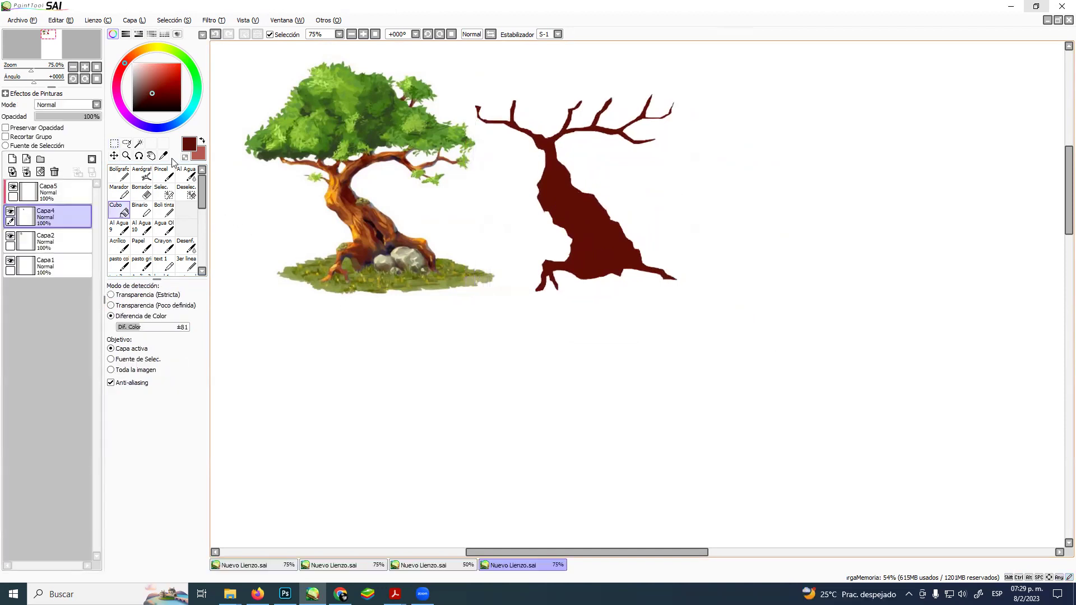
- On the clipped layer, paint bright orange patches sampled from the reference along the upper trunk's left side, using the Boli tinta brush up to size 20
left_click(126, 156)
left_click(439, 228)
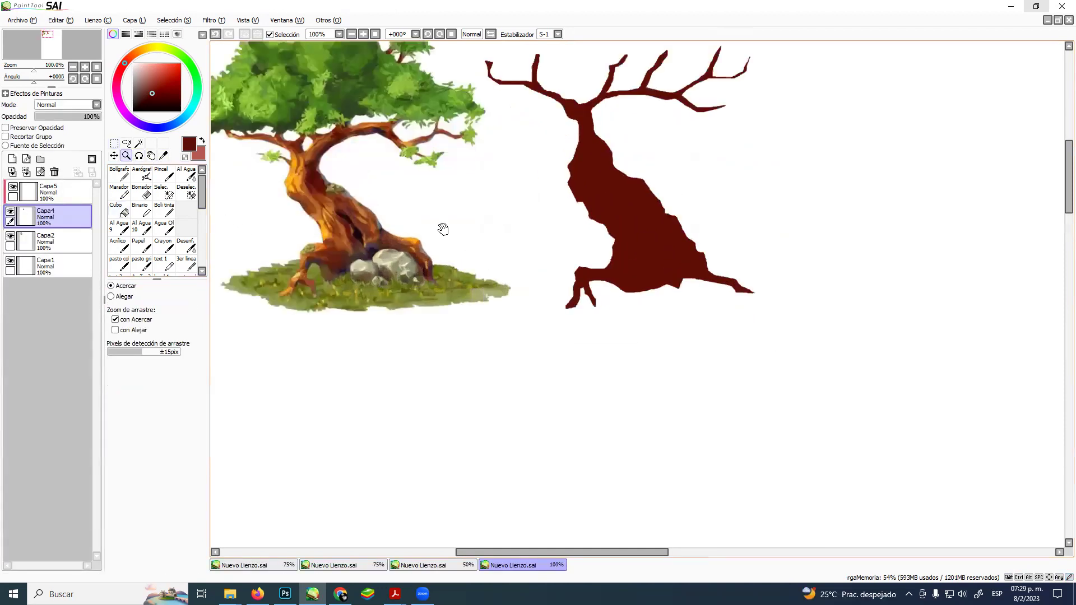
left_click(572, 435)
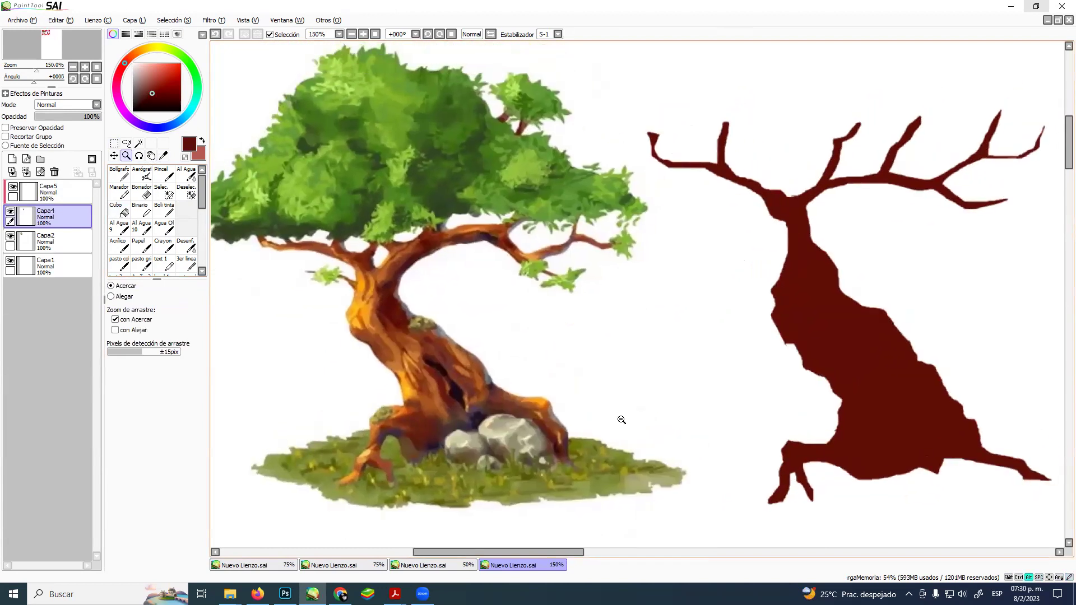
left_click(619, 422, "alt")
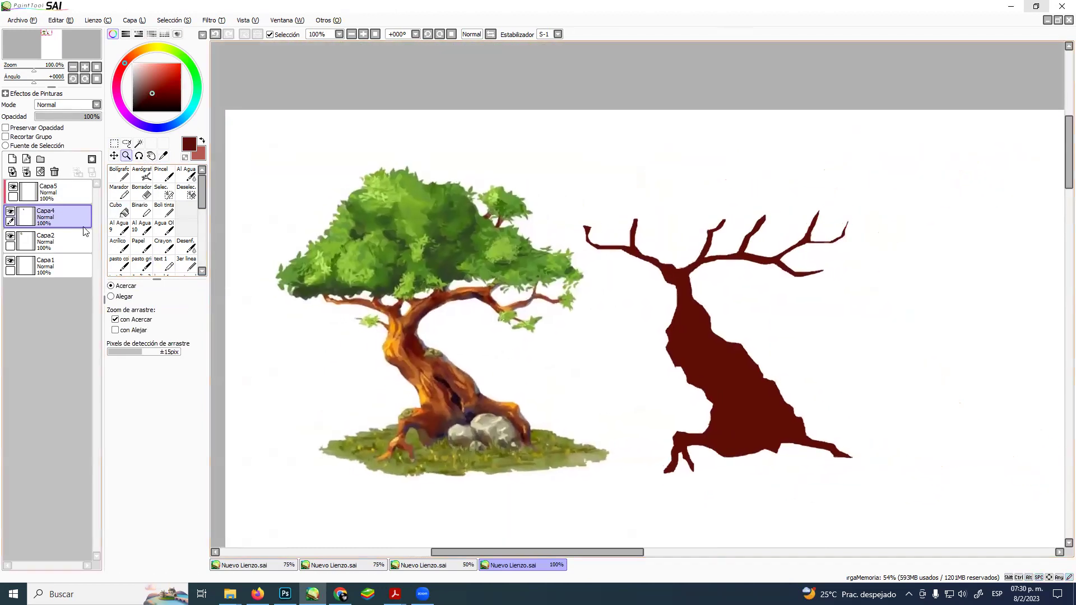
left_click(59, 193)
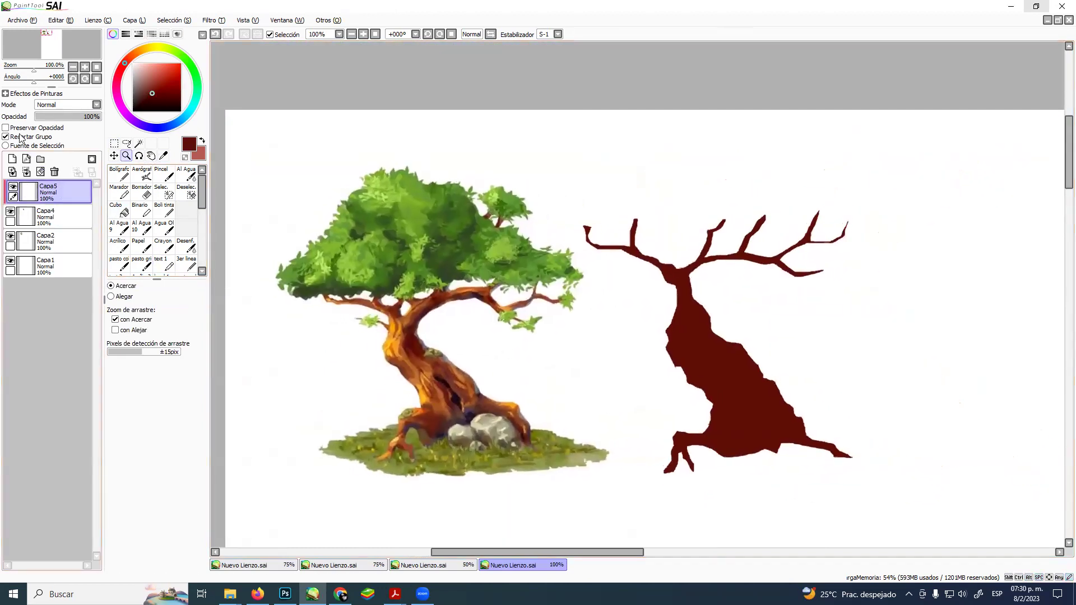
left_click(164, 210)
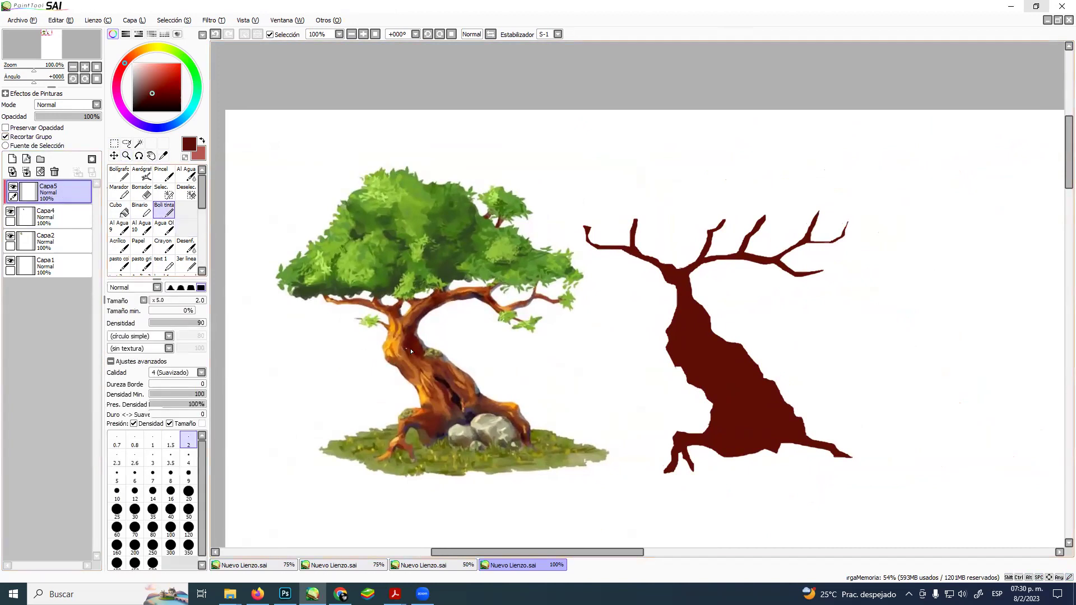
key("ctrl+alt")
left_click_drag(414, 356, 402, 361)
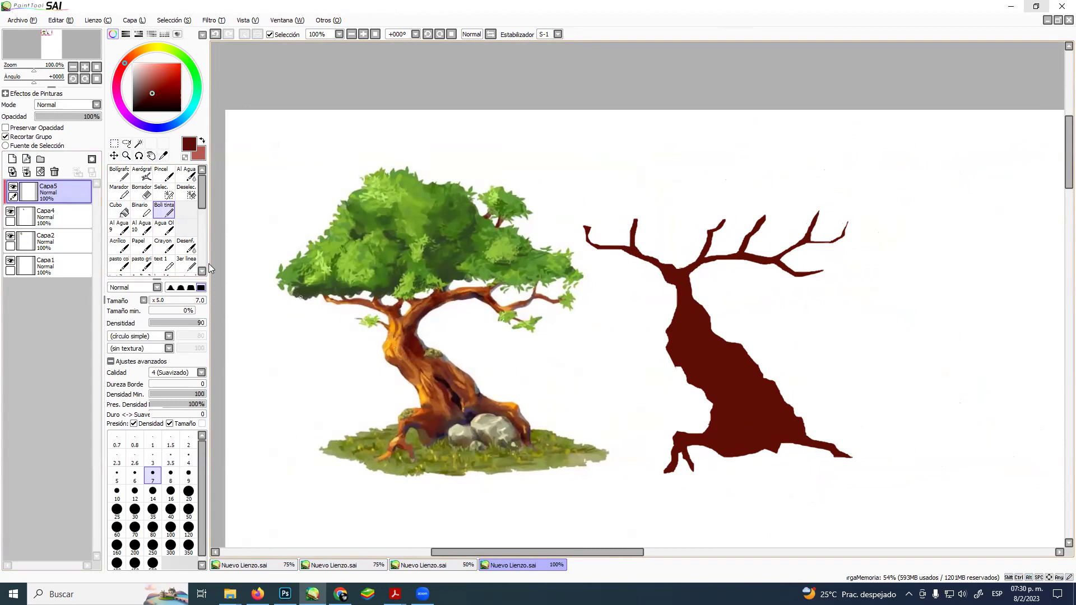
left_click(398, 343, "alt")
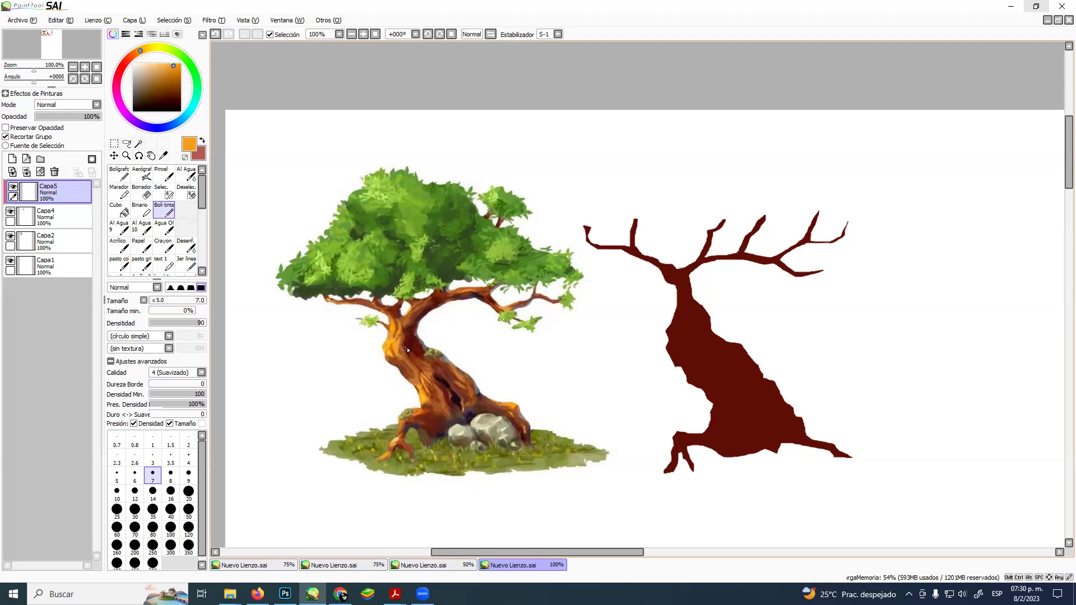
mouse_move(679, 344)
left_mouse_down()
mouse_move(675, 285)
mouse_move(665, 333)
mouse_move(677, 360)
mouse_move(687, 354)
mouse_move(678, 333)
mouse_move(687, 354)
mouse_move(677, 333)
mouse_move(689, 354)
mouse_move(684, 308)
left_mouse_up()
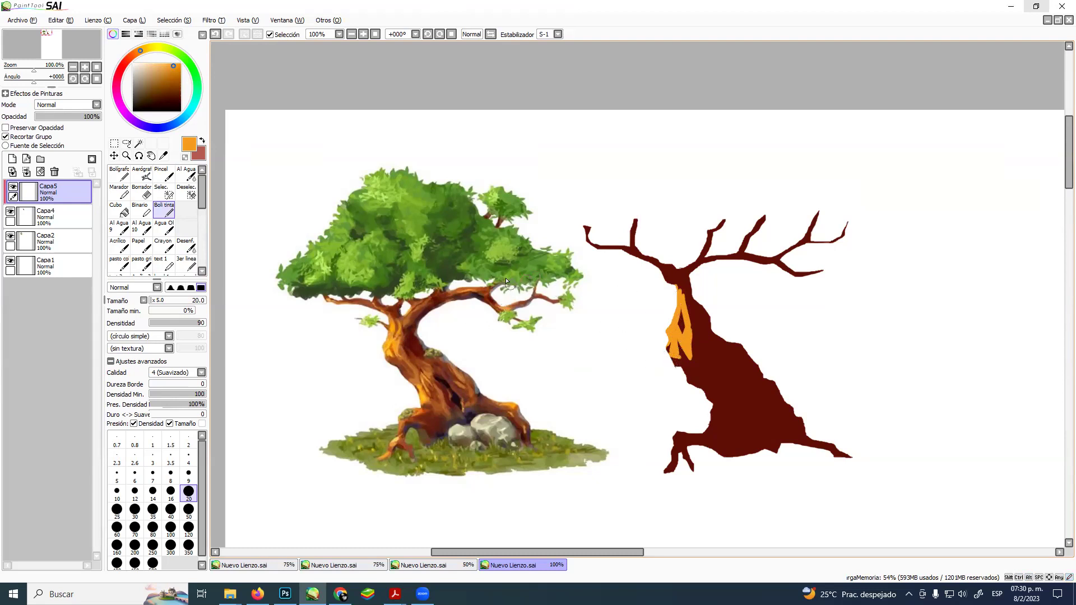
- Fill the gap between the upper trunk's orange patches with a darker ochre sampled from the reference trunk
left_click(398, 326, "alt")
left_click_drag(678, 336, 680, 289)
mouse_move(676, 331)
left_mouse_down()
mouse_move(681, 292)
mouse_move(679, 350)
left_mouse_up()
- Paint dark brown on the right side of the upper trunk and a lighter sampled brown up to the branch fork
key("alt")
left_click(700, 336, "alt")
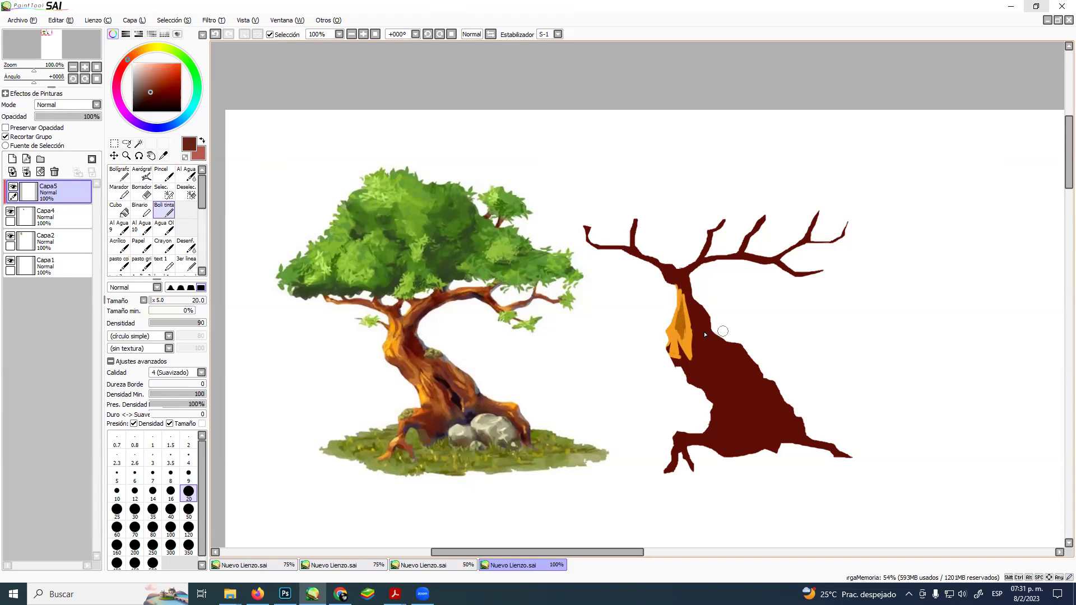
mouse_move(697, 336)
left_mouse_down()
mouse_move(703, 309)
mouse_move(707, 341)
mouse_move(705, 317)
left_mouse_up()
left_click(409, 318, "alt")
mouse_move(701, 338)
left_mouse_down()
mouse_move(691, 269)
mouse_move(683, 291)
mouse_move(700, 265)
left_mouse_up()
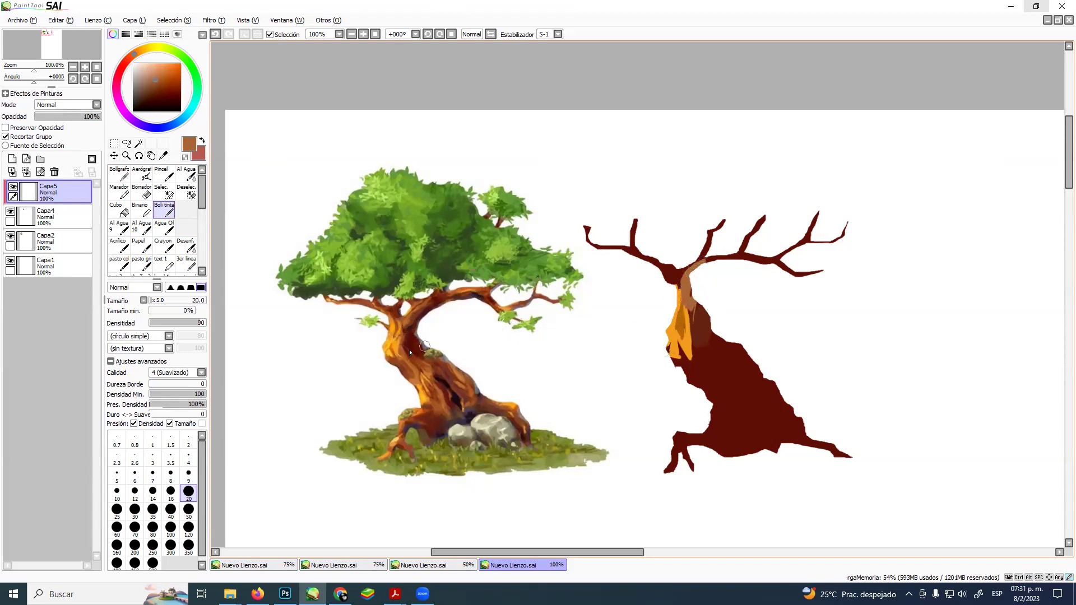
- Add sampled brown patches along the trunk's left edge and extend the bright orange band down to the middle of the trunk
left_click(397, 359, "alt")
mouse_move(675, 339)
left_mouse_down()
mouse_move(708, 387)
mouse_move(692, 368)
left_mouse_up()
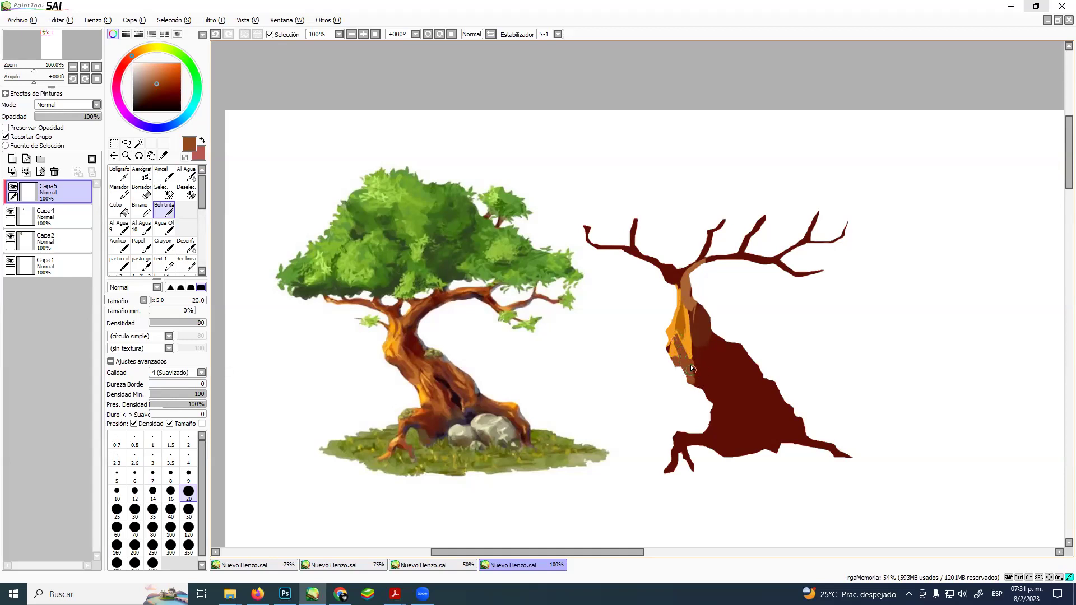
left_click(694, 359, "alt")
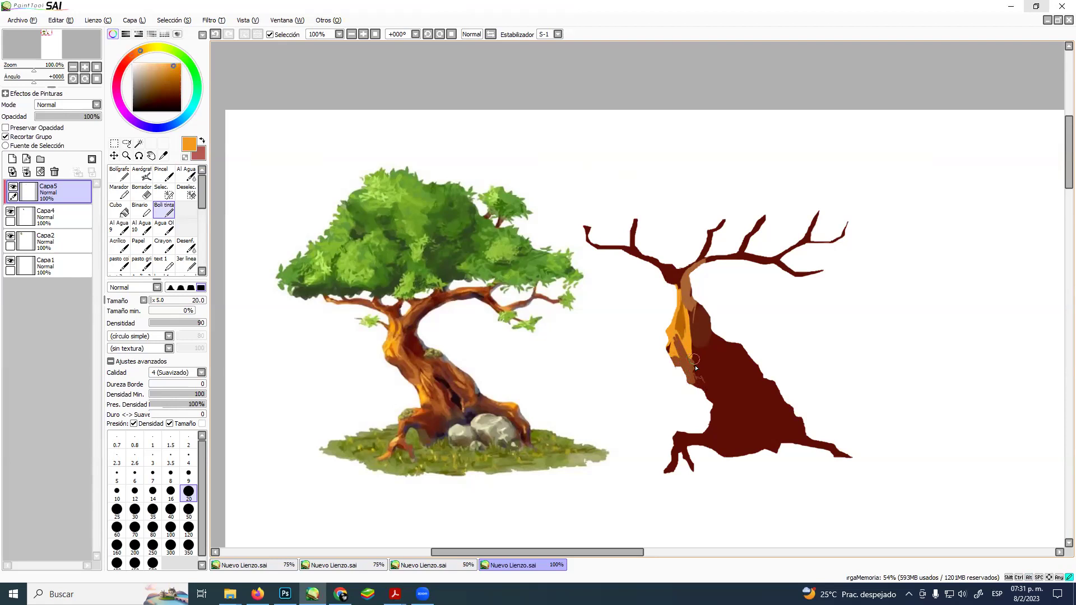
mouse_move(701, 381)
left_mouse_down()
mouse_move(695, 367)
mouse_move(713, 395)
mouse_move(703, 386)
left_mouse_up()
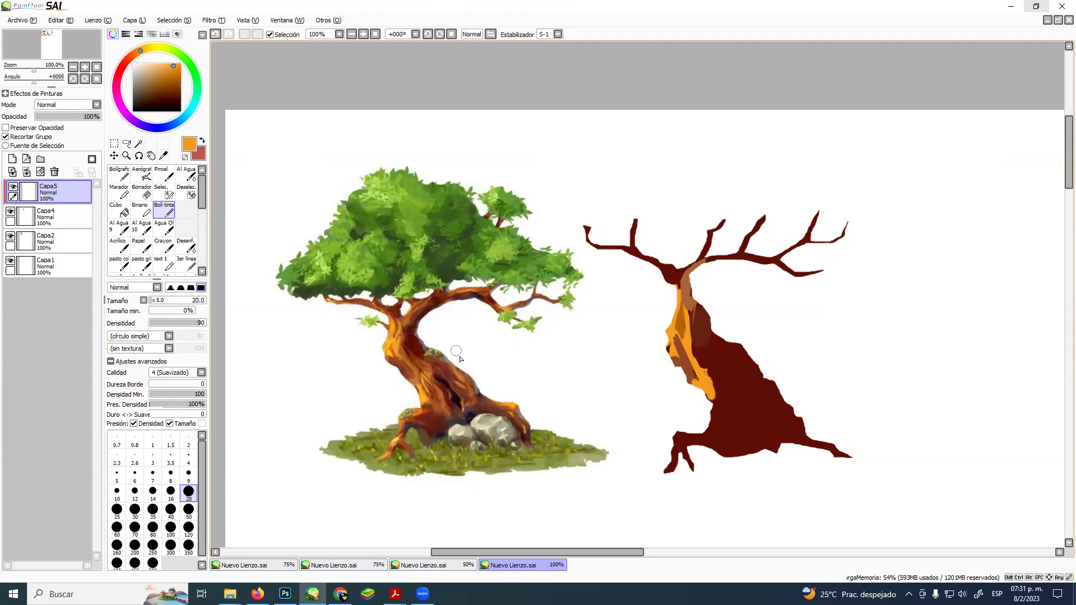
- Paint reddish-brown tones from the reference down the centre of the trunk to its base, undoing the last stroke
left_click(441, 402, "alt")
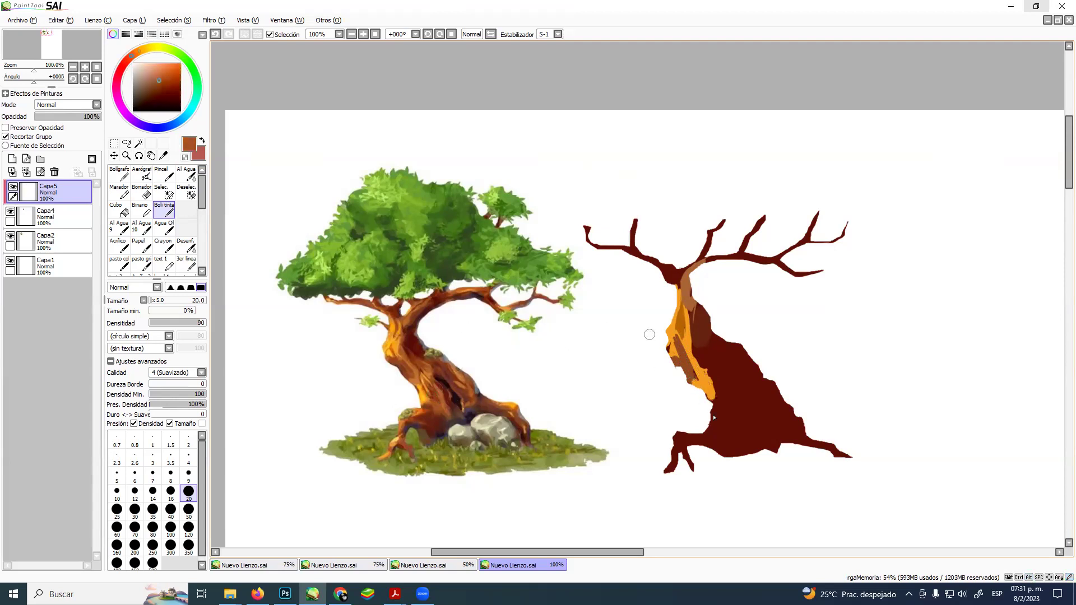
mouse_move(728, 428)
left_mouse_down()
mouse_move(711, 392)
mouse_move(726, 435)
mouse_move(713, 388)
mouse_move(719, 428)
mouse_move(719, 412)
mouse_move(730, 427)
mouse_move(721, 384)
mouse_move(723, 426)
mouse_move(734, 369)
mouse_move(729, 417)
mouse_move(732, 394)
left_mouse_up()
key("alt")
left_click(417, 356, "alt")
mouse_move(688, 352)
left_mouse_down()
mouse_move(681, 339)
mouse_move(701, 359)
mouse_move(707, 343)
mouse_move(755, 402)
left_mouse_up()
key("ctrl+z")
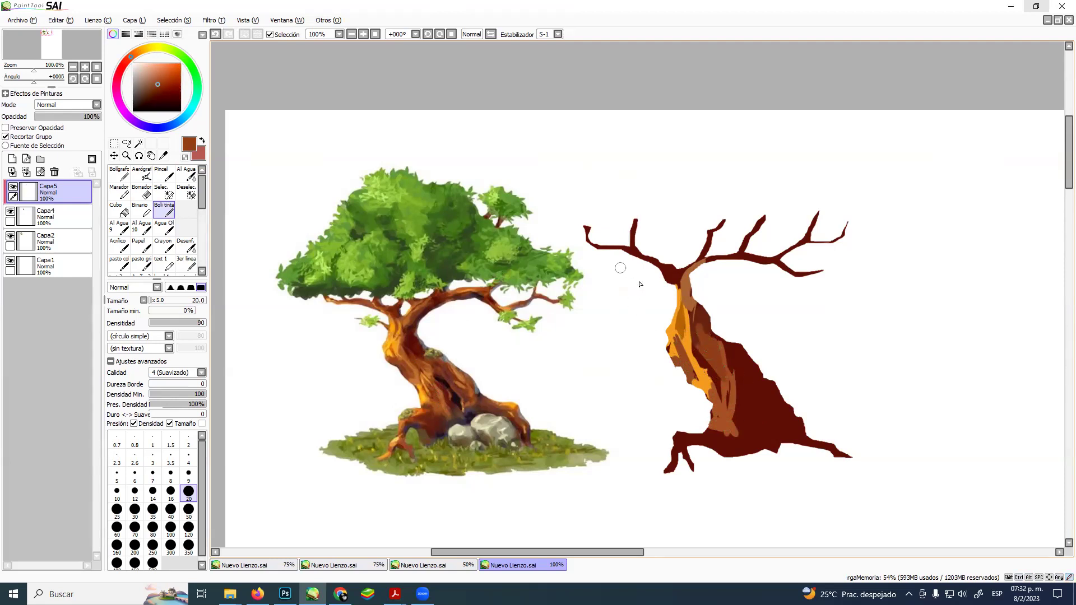
- Colour the left root with sampled orange-brown along its top and light ochre on its two lower prongs
left_click(422, 409, "alt")
mouse_move(712, 433)
left_mouse_down()
mouse_move(672, 433)
mouse_move(679, 448)
mouse_move(664, 451)
mouse_move(678, 437)
mouse_move(674, 450)
left_mouse_up()
left_click(404, 424, "alt")
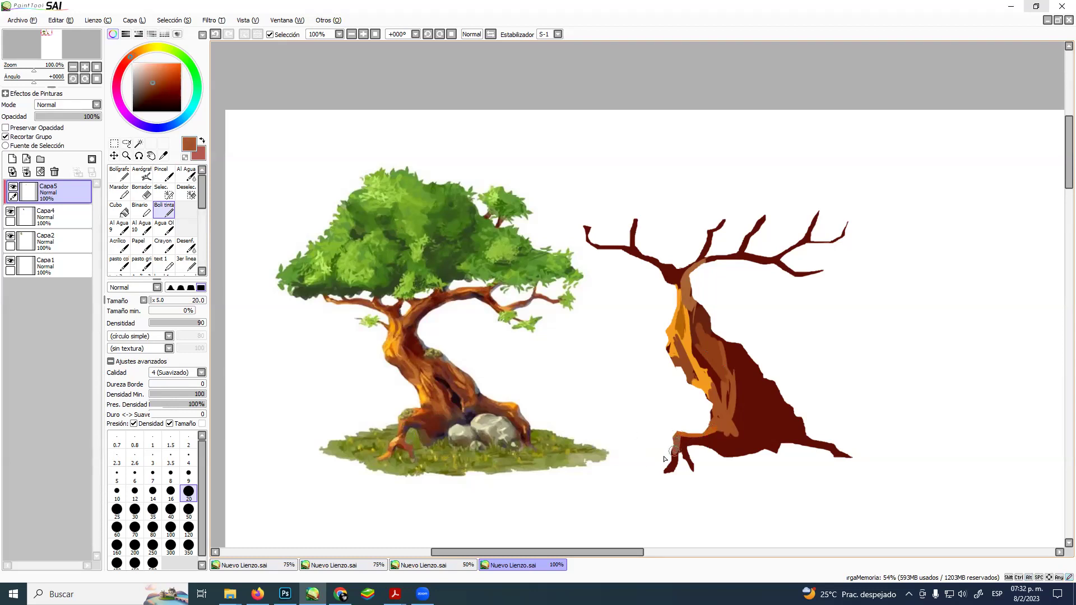
left_click(398, 438, "alt")
mouse_move(684, 460)
left_mouse_down()
mouse_move(674, 455)
mouse_move(667, 467)
mouse_move(682, 443)
mouse_move(667, 453)
left_mouse_up()
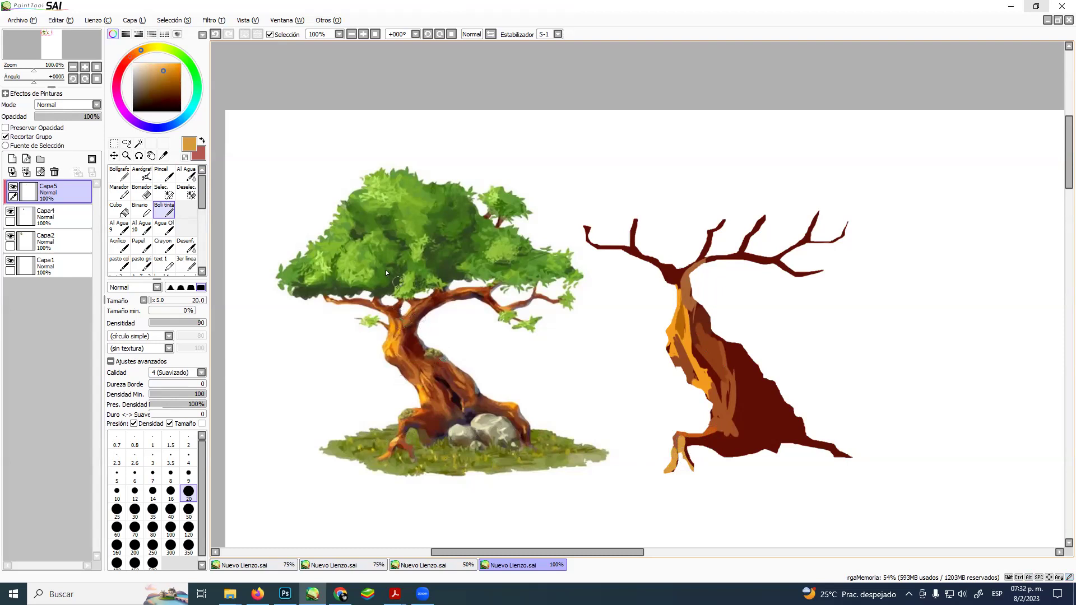
- Paint the branch fork brown, the left branch reddish brown and the right branch dark purplish brown, sampling each from the reference
left_click(387, 308, "alt")
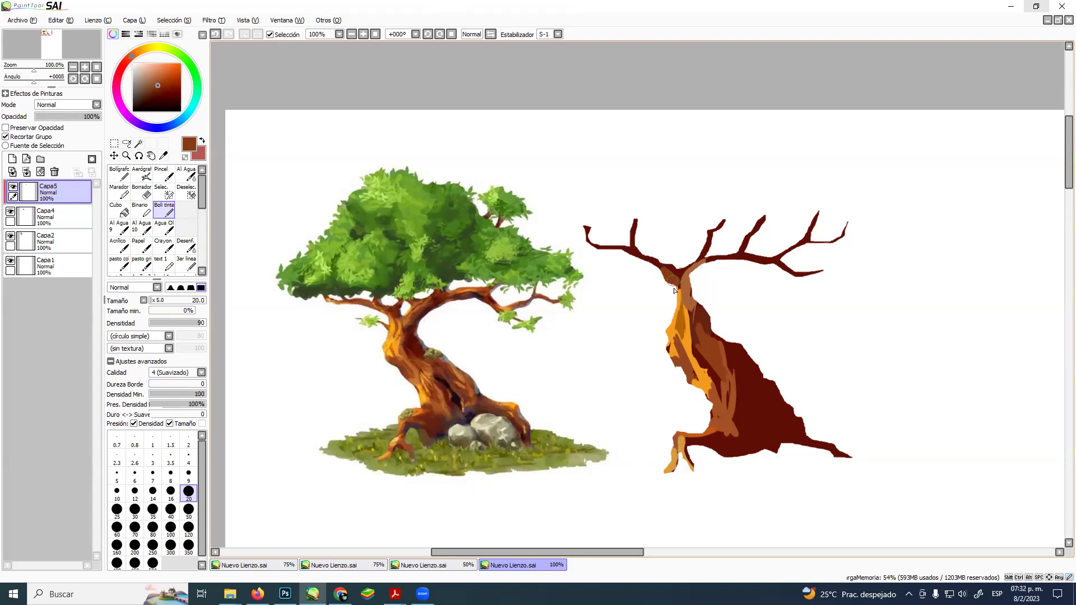
left_click(363, 298, "alt")
left_click_drag(666, 270, 582, 234)
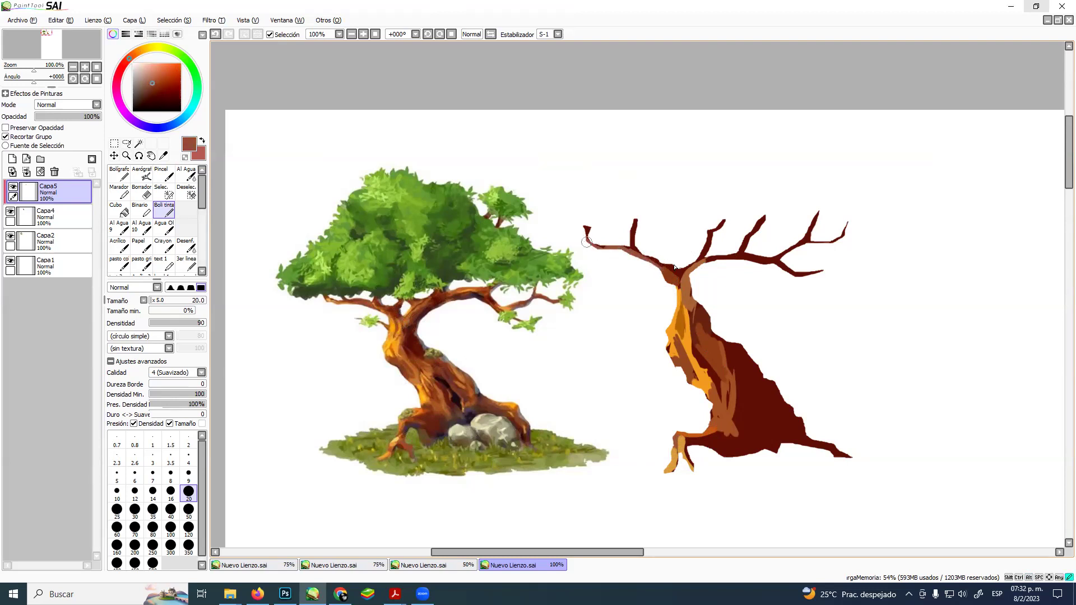
left_click(427, 305, "alt")
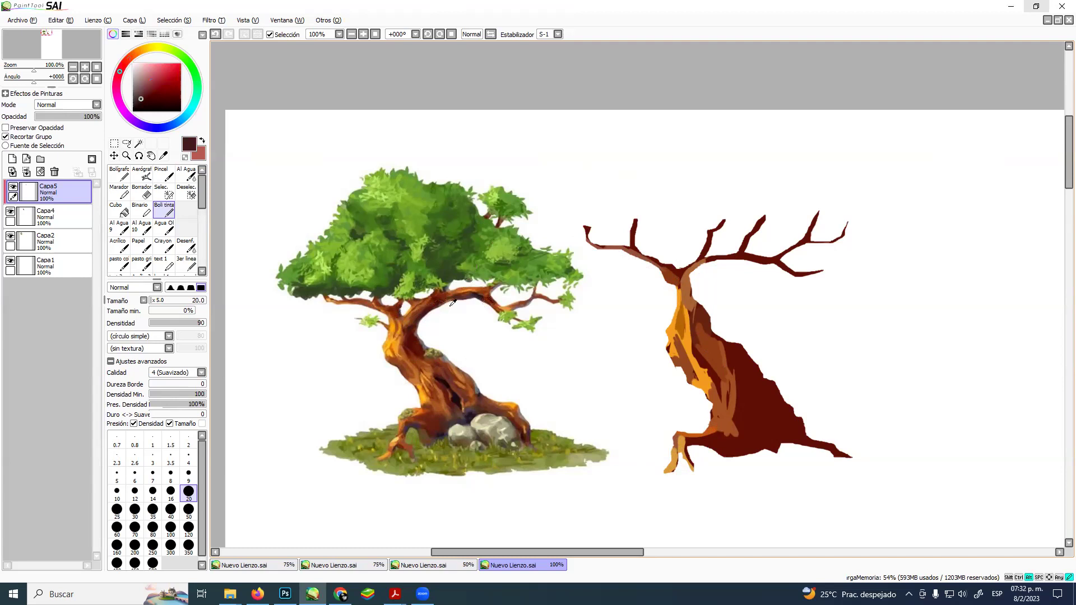
left_click_drag(714, 260, 798, 269)
- Paint light brown highlight strokes on the trunk's right side and a near-black hollow below them, with colours sampled from the reference
left_click(473, 374, "alt")
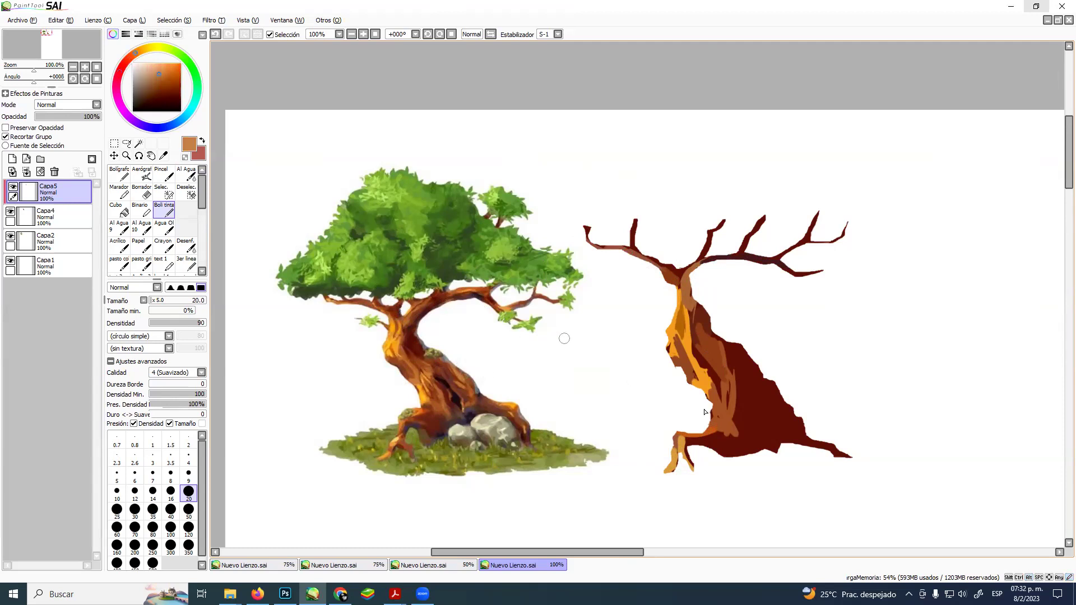
mouse_move(753, 374)
left_mouse_down()
mouse_move(737, 348)
mouse_move(758, 378)
mouse_move(741, 359)
mouse_move(739, 373)
mouse_move(757, 392)
left_mouse_up()
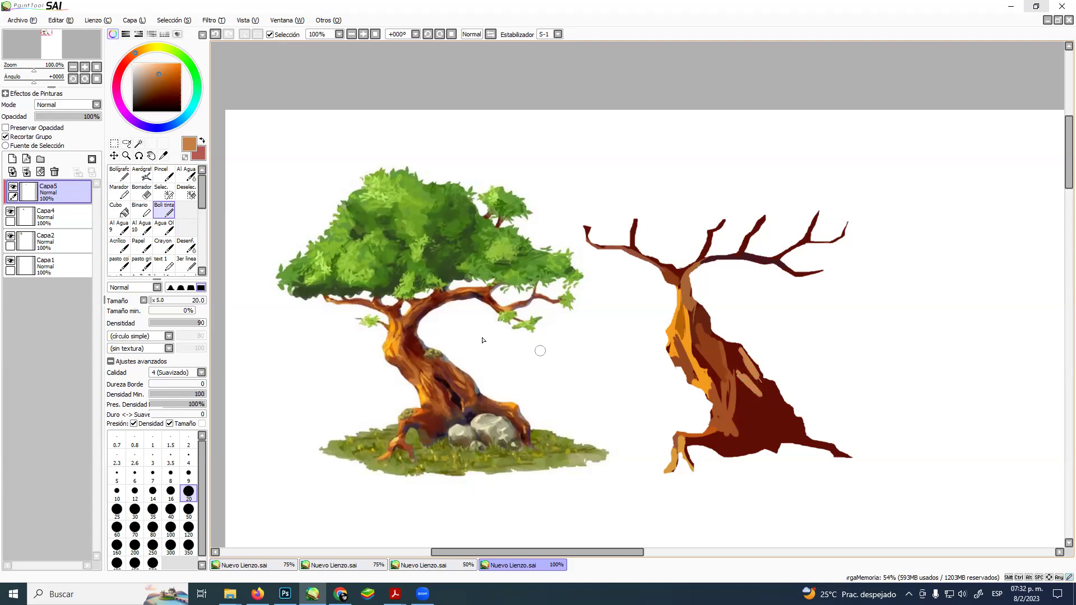
left_click(457, 398, "alt")
left_click_drag(740, 393, 747, 421)
mouse_move(735, 381)
left_mouse_down()
mouse_move(754, 407)
mouse_move(737, 383)
mouse_move(753, 423)
left_mouse_up()
- Add a dark olive-brown patch right of the hollow and dark reddish brown across the trunk's base
left_click(481, 412, "alt")
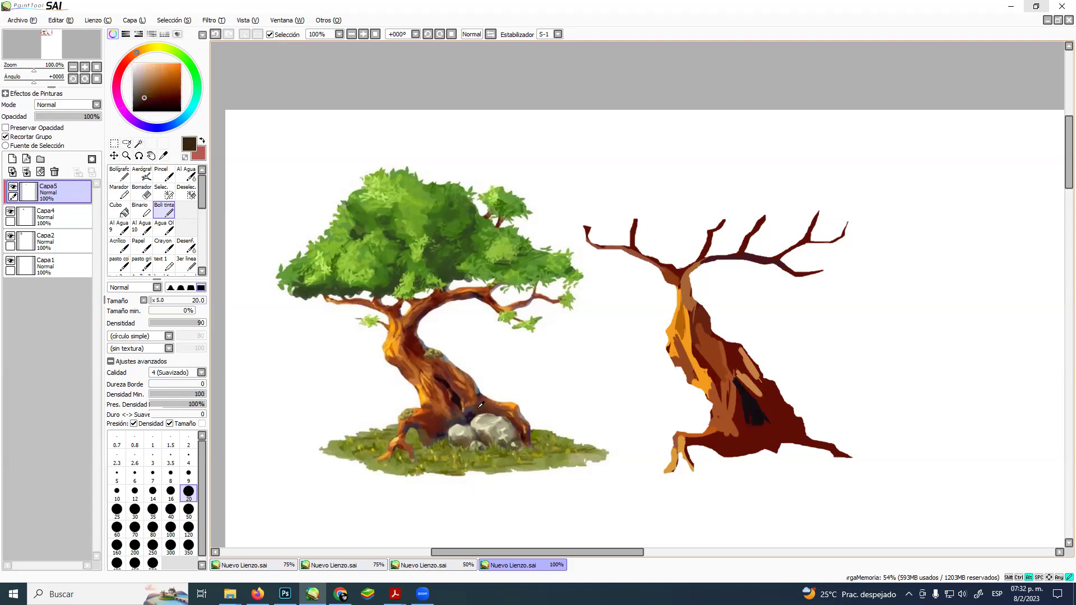
mouse_move(766, 422)
left_mouse_down()
mouse_move(732, 442)
mouse_move(738, 431)
mouse_move(726, 429)
mouse_move(698, 434)
mouse_move(734, 417)
left_mouse_up()
left_click(438, 418, "alt")
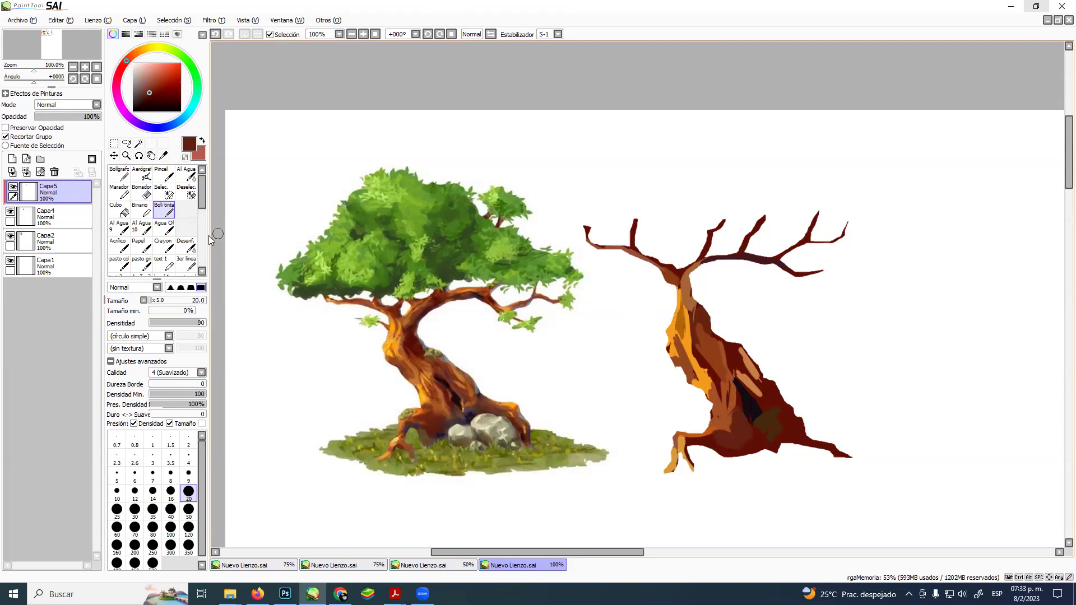
- Blend the colour patches on the trunk, left root and branch fork with the Desenf. blur brush at size 16
left_click(191, 249)
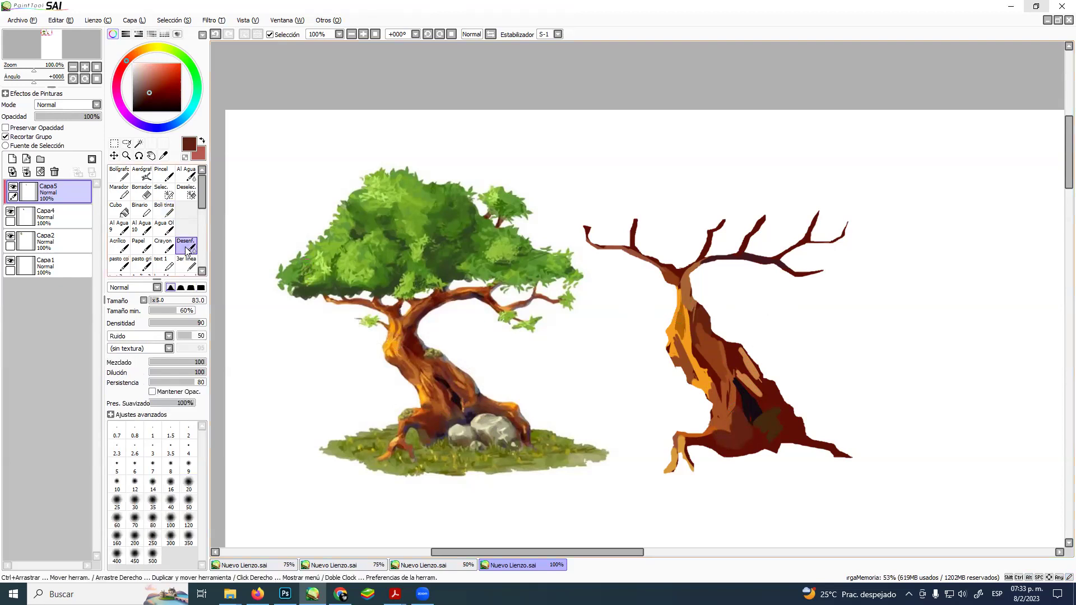
left_click_drag(706, 362, 694, 399)
left_click(126, 155)
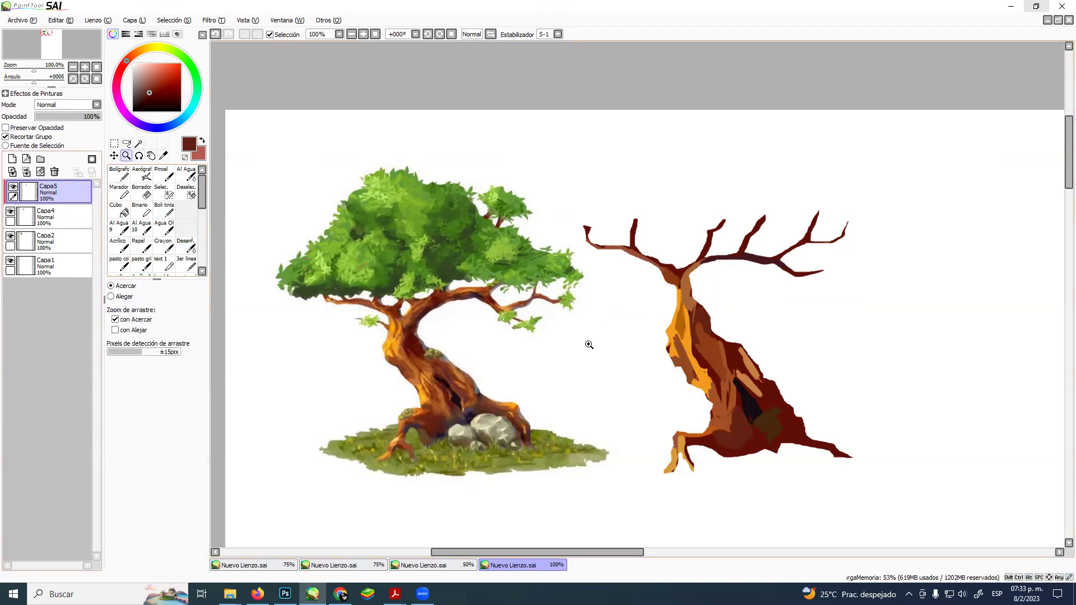
left_click(733, 372)
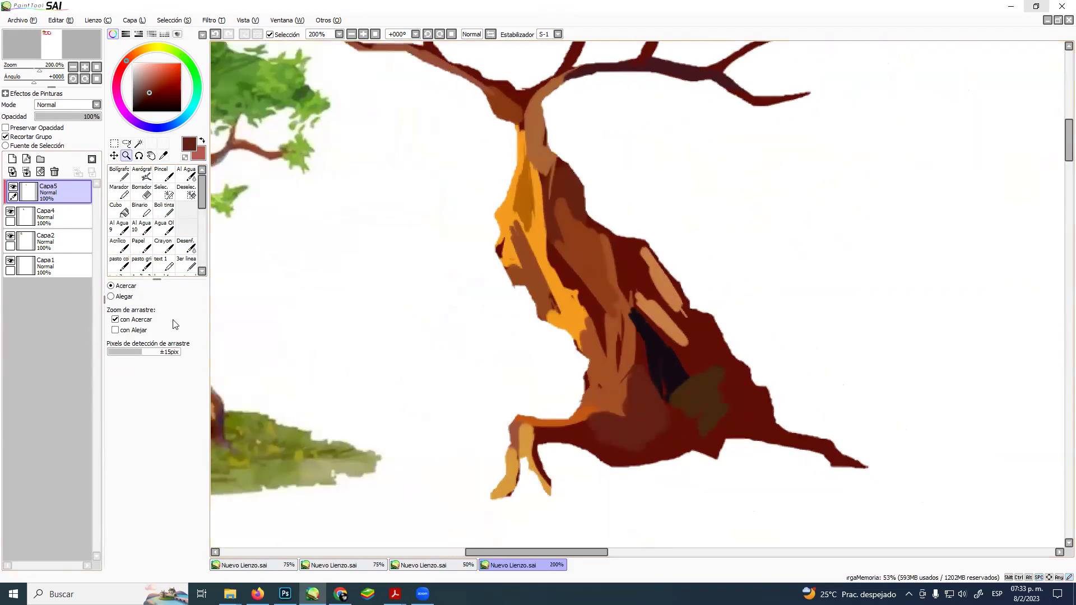
left_click(186, 246)
mouse_move(539, 303)
left_mouse_down()
mouse_move(564, 320)
mouse_move(512, 215)
mouse_move(545, 320)
mouse_move(544, 304)
mouse_move(559, 318)
mouse_move(550, 321)
mouse_move(576, 323)
mouse_move(573, 291)
mouse_move(589, 321)
mouse_move(564, 285)
mouse_move(601, 348)
mouse_move(551, 252)
mouse_move(592, 362)
mouse_move(608, 304)
mouse_move(603, 360)
mouse_move(614, 298)
mouse_move(601, 257)
mouse_move(612, 295)
mouse_move(547, 235)
mouse_move(576, 269)
mouse_move(555, 235)
mouse_move(578, 259)
mouse_move(559, 188)
mouse_move(583, 232)
mouse_move(599, 230)
mouse_move(644, 263)
mouse_move(675, 325)
mouse_move(627, 233)
mouse_move(673, 297)
mouse_move(640, 264)
mouse_move(664, 304)
mouse_move(621, 283)
mouse_move(613, 291)
mouse_move(676, 349)
mouse_move(684, 336)
mouse_move(644, 329)
mouse_move(638, 347)
mouse_move(644, 328)
mouse_move(622, 300)
left_mouse_up()
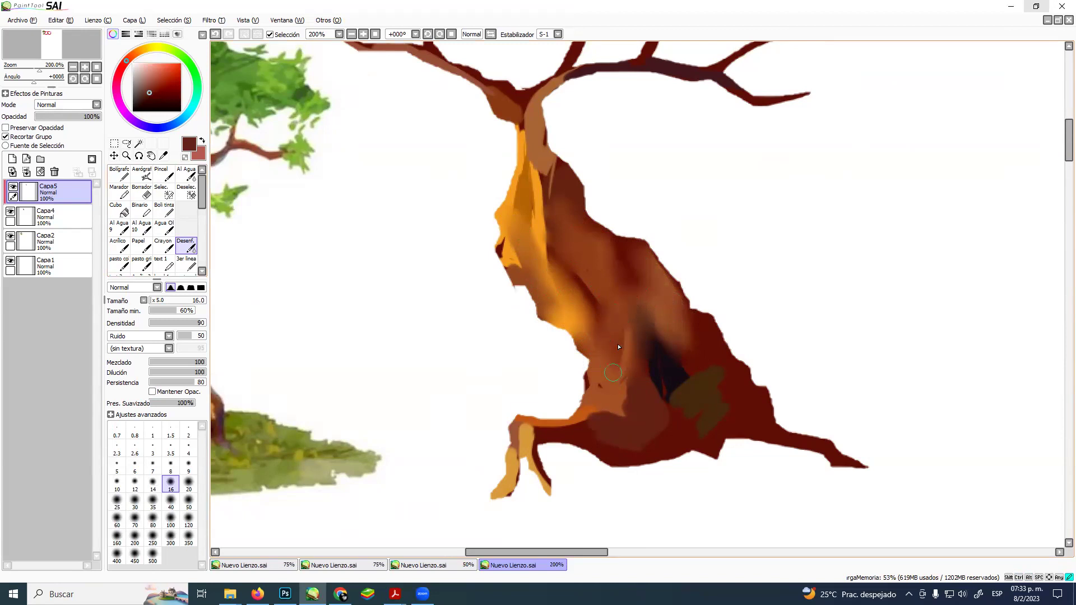
mouse_move(602, 394)
left_mouse_down()
mouse_move(614, 416)
mouse_move(631, 398)
mouse_move(623, 428)
mouse_move(618, 408)
mouse_move(562, 427)
mouse_move(603, 417)
mouse_move(570, 435)
mouse_move(540, 433)
mouse_move(541, 418)
mouse_move(533, 425)
mouse_move(544, 482)
mouse_move(531, 438)
mouse_move(521, 441)
mouse_move(521, 498)
left_mouse_up()
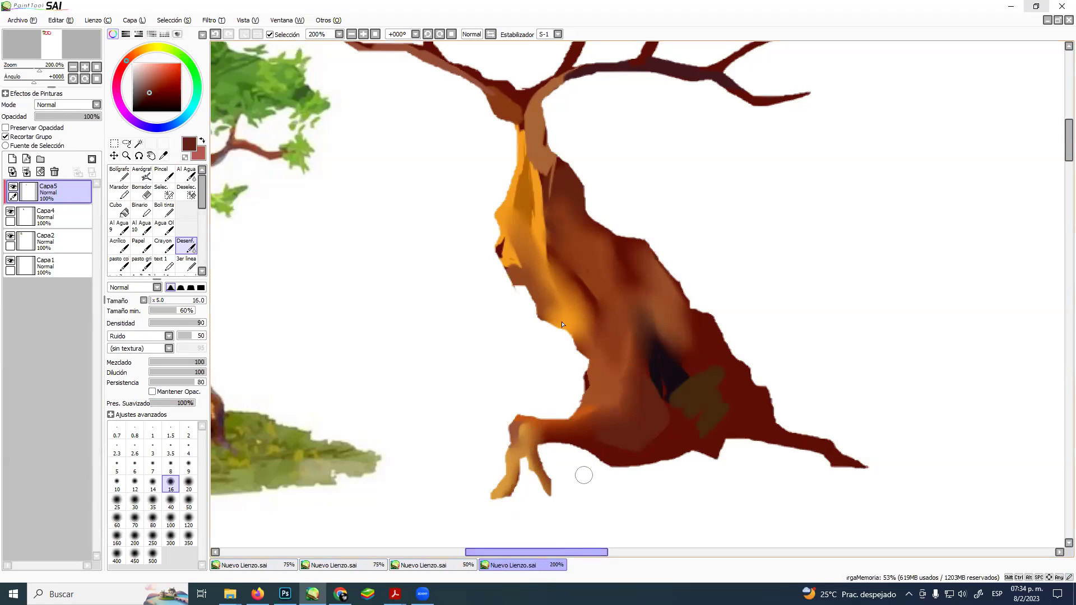
mouse_move(510, 260)
left_mouse_down()
mouse_move(523, 286)
mouse_move(514, 251)
mouse_move(498, 267)
mouse_move(516, 238)
mouse_move(531, 239)
mouse_move(530, 156)
mouse_move(528, 175)
mouse_move(546, 166)
mouse_move(547, 199)
mouse_move(541, 208)
mouse_move(554, 127)
mouse_move(546, 143)
mouse_move(540, 94)
mouse_move(516, 88)
mouse_move(578, 54)
mouse_move(563, 74)
left_mouse_up()
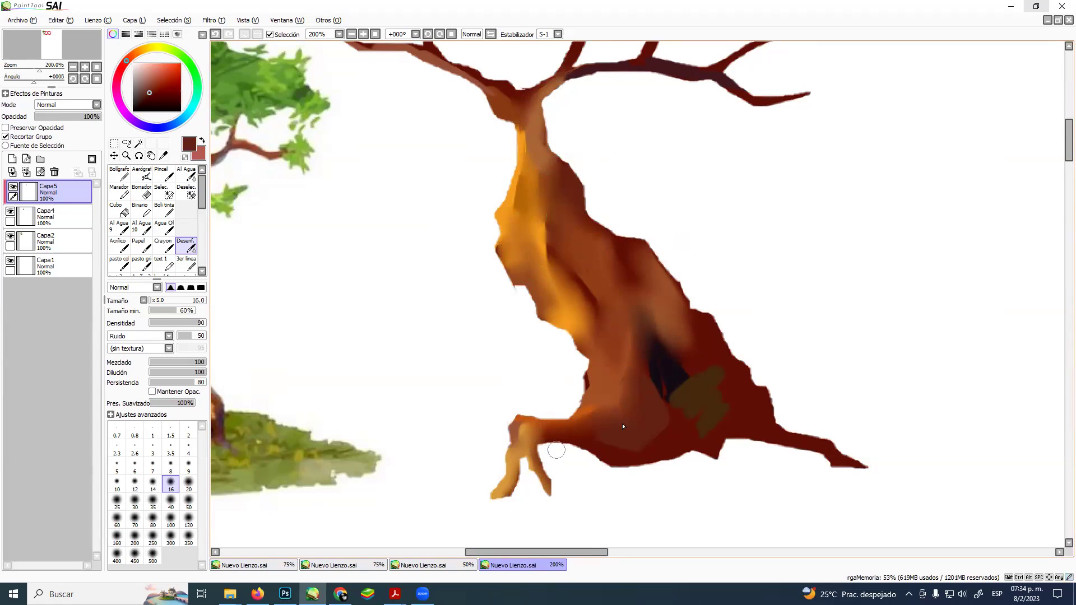
- Paint orange highlight strokes down the upper trunk's left side with the Boli tinta brush, using a colour sampled from the reference trunk
left_click_drag(547, 364, 788, 384)
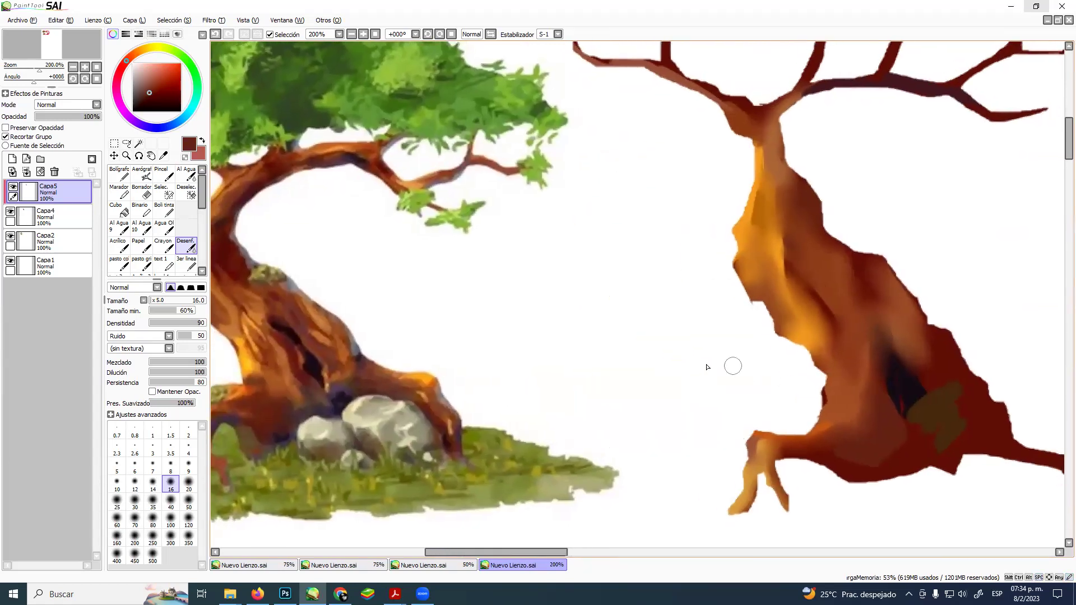
left_click(126, 156)
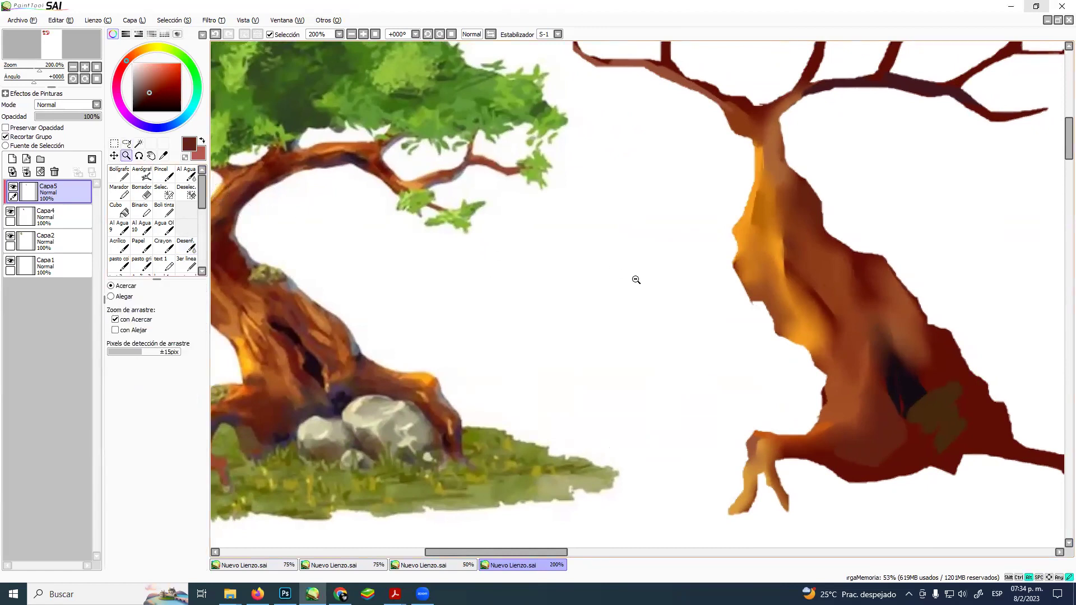
scroll(635, 281, "down", 2)
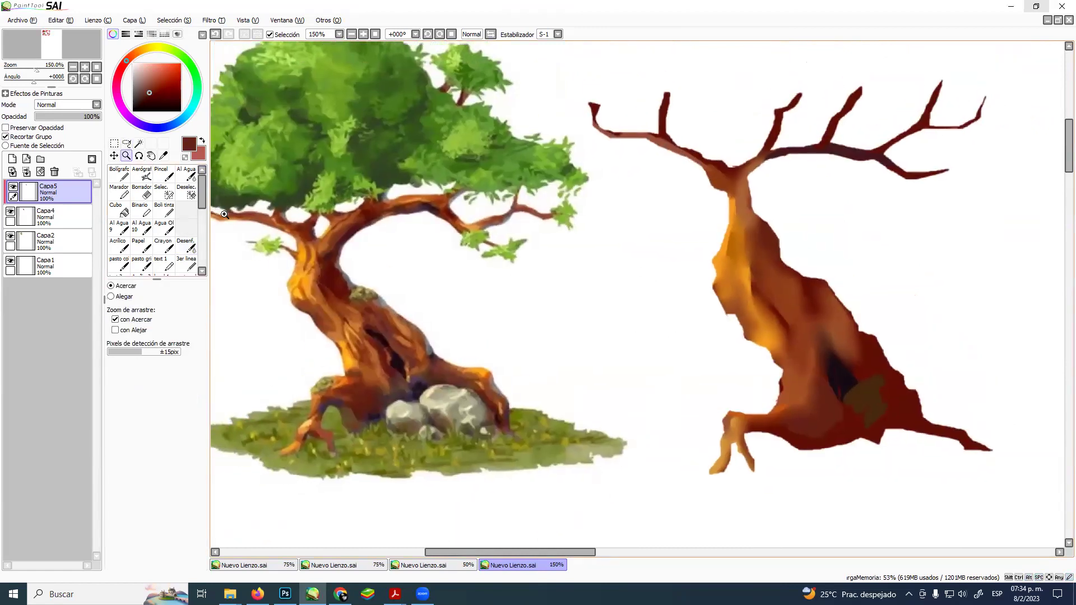
left_click(166, 213)
key("alt")
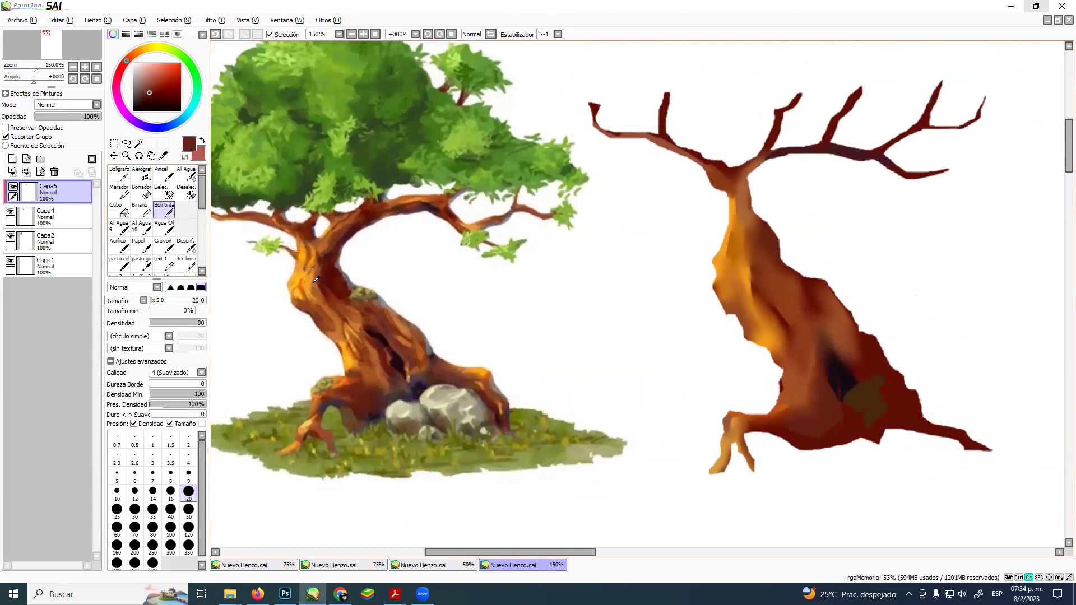
left_click(310, 281, "alt")
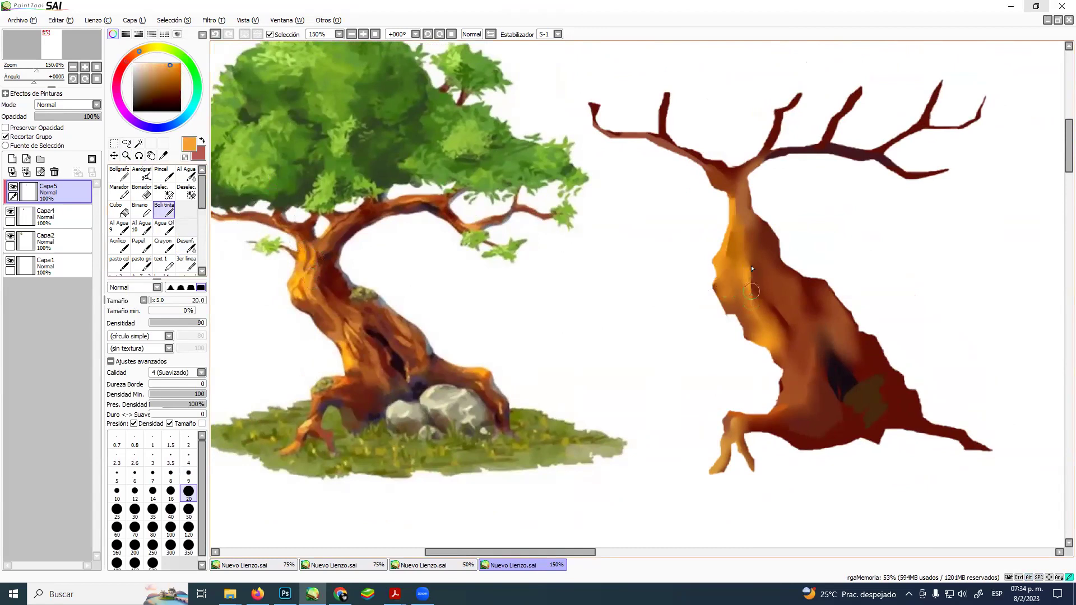
mouse_move(751, 258)
left_mouse_down()
mouse_move(750, 302)
mouse_move(751, 256)
mouse_move(750, 294)
mouse_move(749, 268)
left_mouse_up()
mouse_move(748, 258)
left_mouse_down()
mouse_move(731, 219)
mouse_move(741, 235)
left_mouse_up()
mouse_move(752, 316)
left_mouse_down()
mouse_move(755, 291)
mouse_move(772, 341)
mouse_move(758, 321)
left_mouse_up()
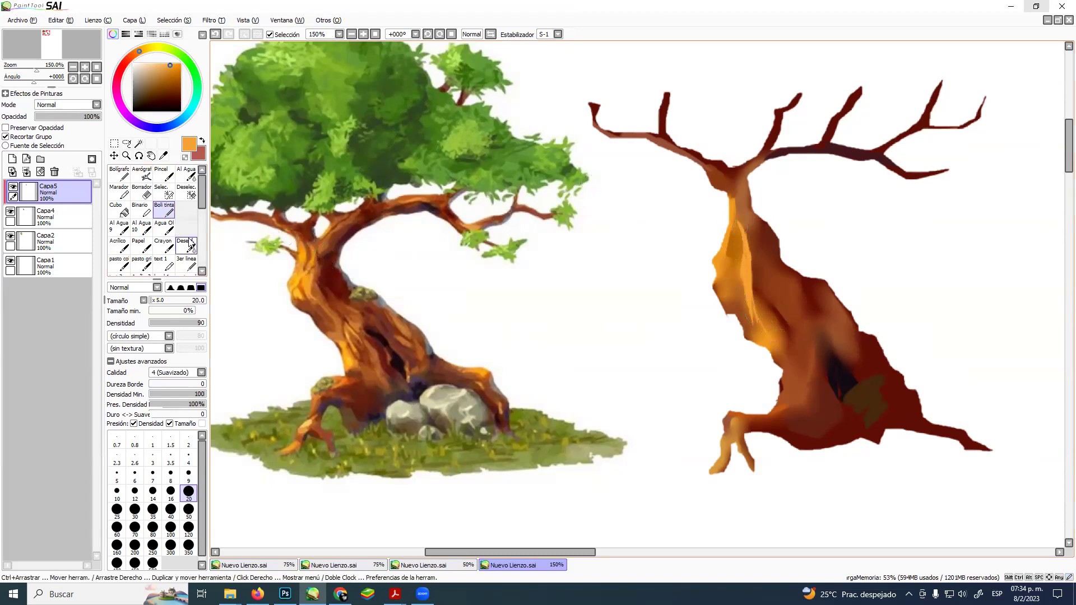
- Blend the orange strokes into the upper trunk with the Desenf. blur brush at size 16
left_click(186, 244)
left_click(743, 305, "alt")
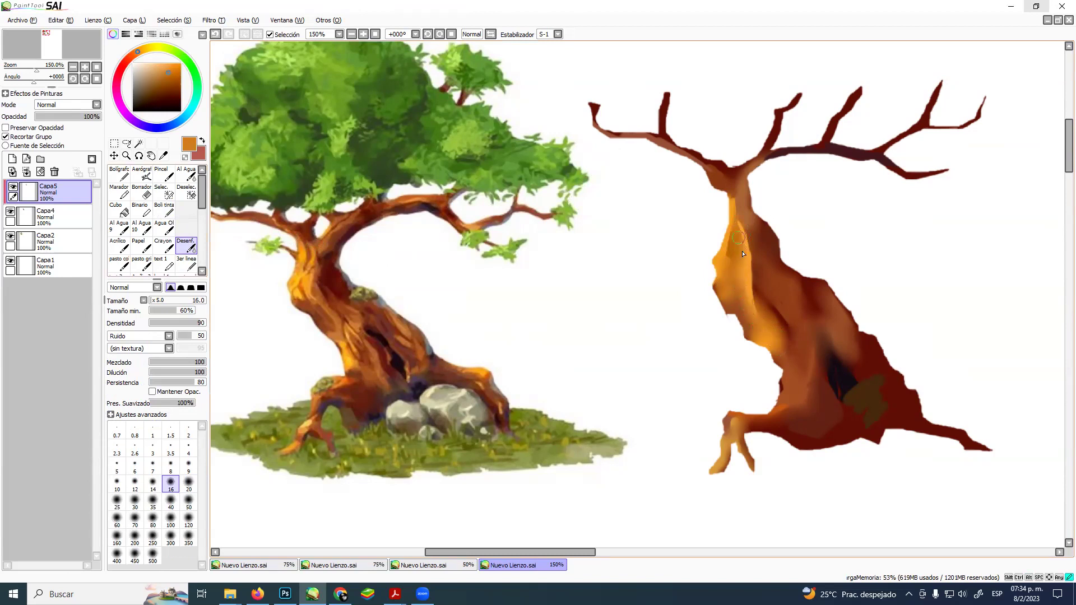
left_click_drag(745, 263, 751, 283)
- Paint greyish brown along the upper trunk's right edge and dark brown across the trunk base and right root, sampling both from the reference
key("n")
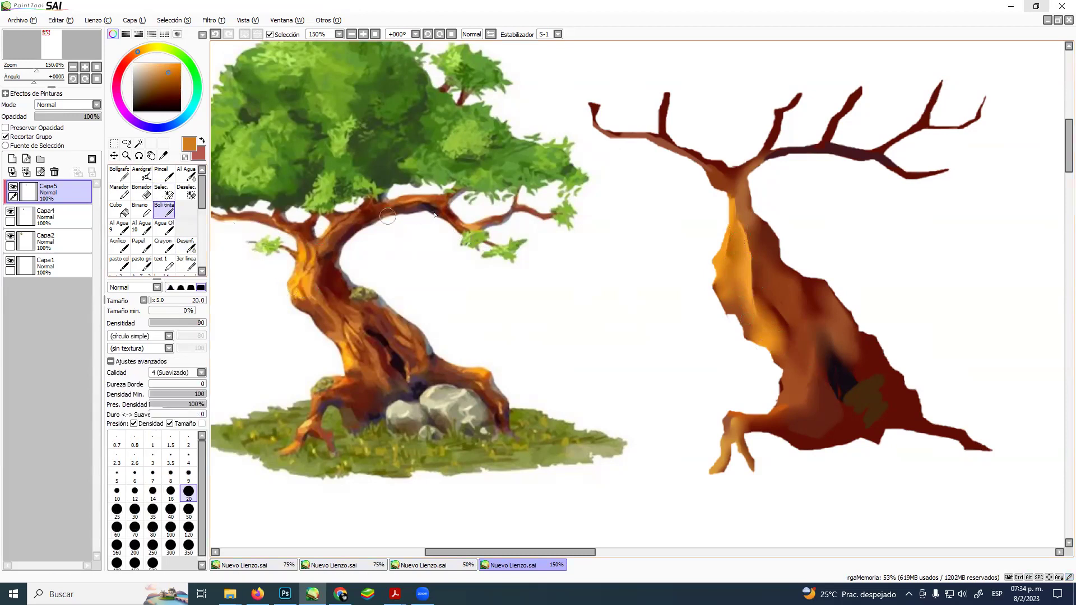
key("alt")
left_click(354, 284, "alt")
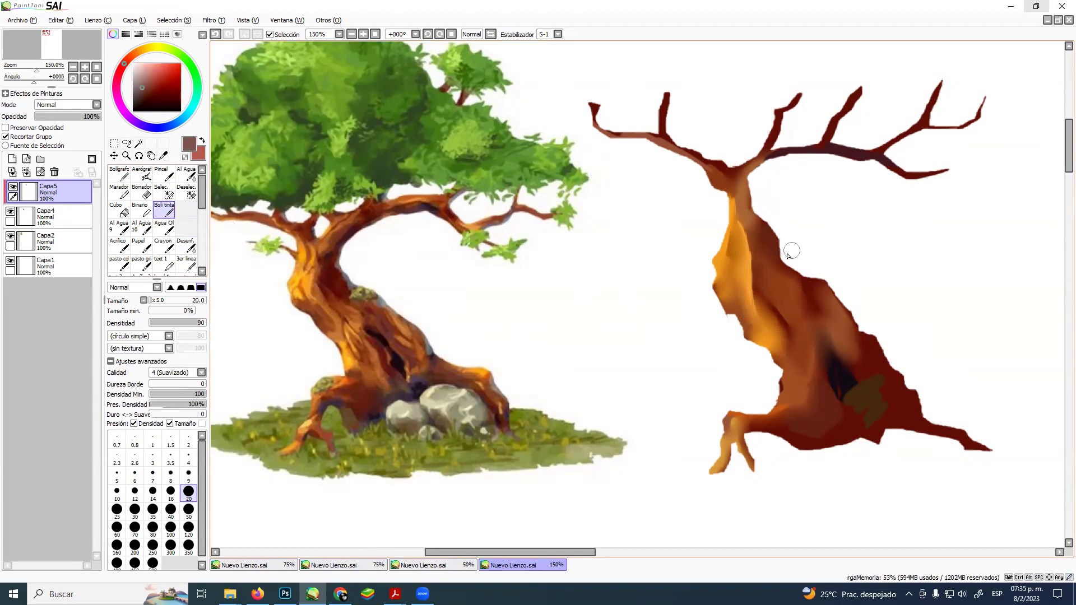
mouse_move(776, 254)
left_mouse_down()
mouse_move(767, 227)
mouse_move(803, 271)
left_mouse_up()
left_click(373, 407, "alt")
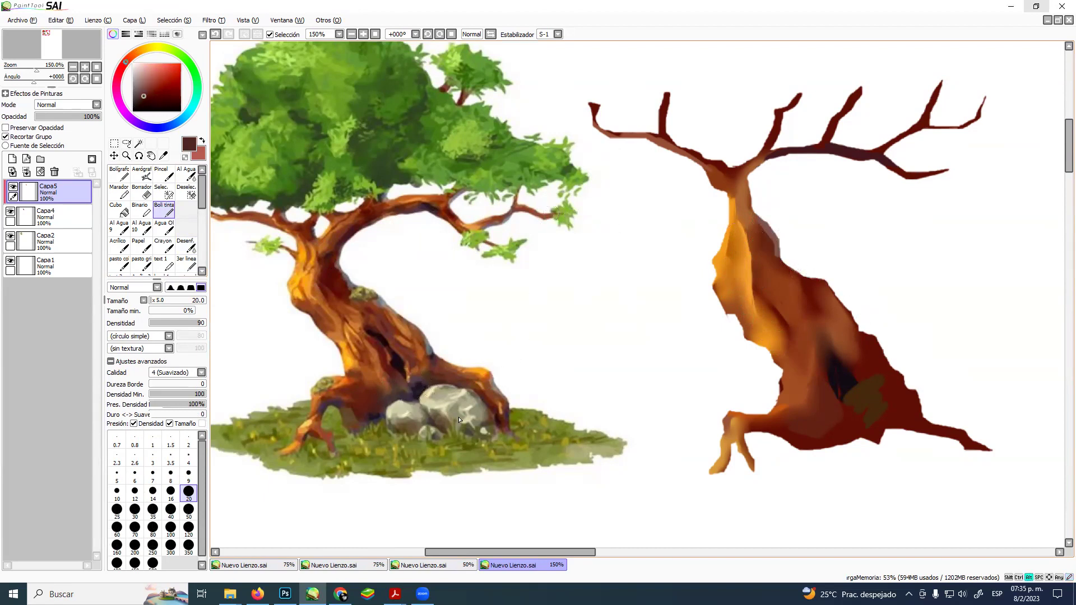
mouse_move(815, 402)
left_mouse_down()
mouse_move(807, 438)
mouse_move(823, 441)
mouse_move(804, 440)
mouse_move(841, 424)
mouse_move(801, 445)
mouse_move(858, 416)
mouse_move(895, 436)
mouse_move(895, 418)
mouse_move(958, 437)
mouse_move(925, 438)
mouse_move(950, 446)
left_mouse_up()
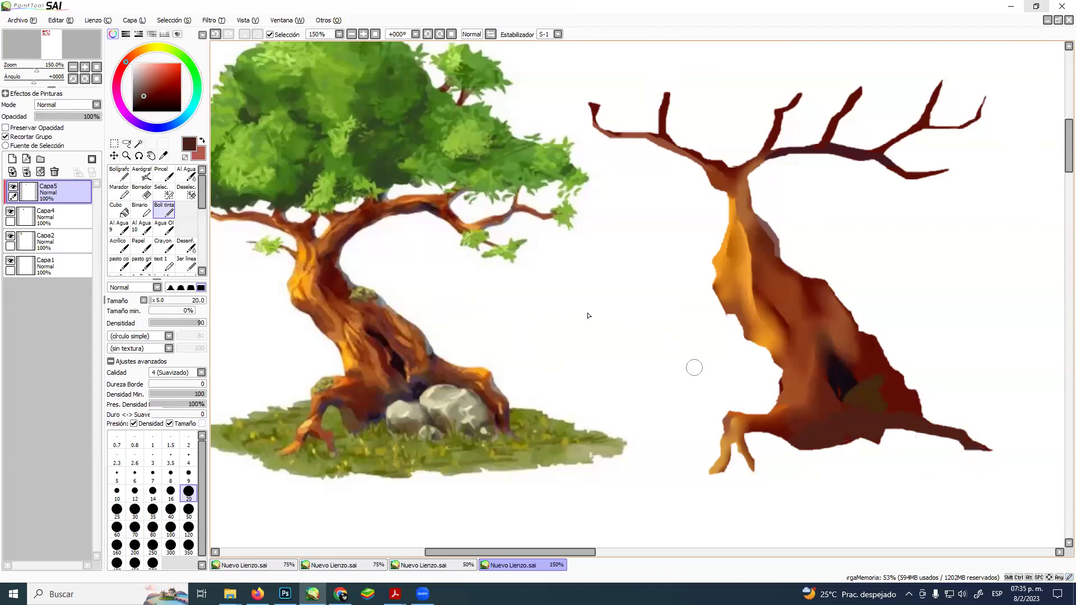
- Paint bright yellow-orange highlights on the trunk's lower left edge, the branch fork and the upper edges of both main branches
left_click(392, 361, "alt")
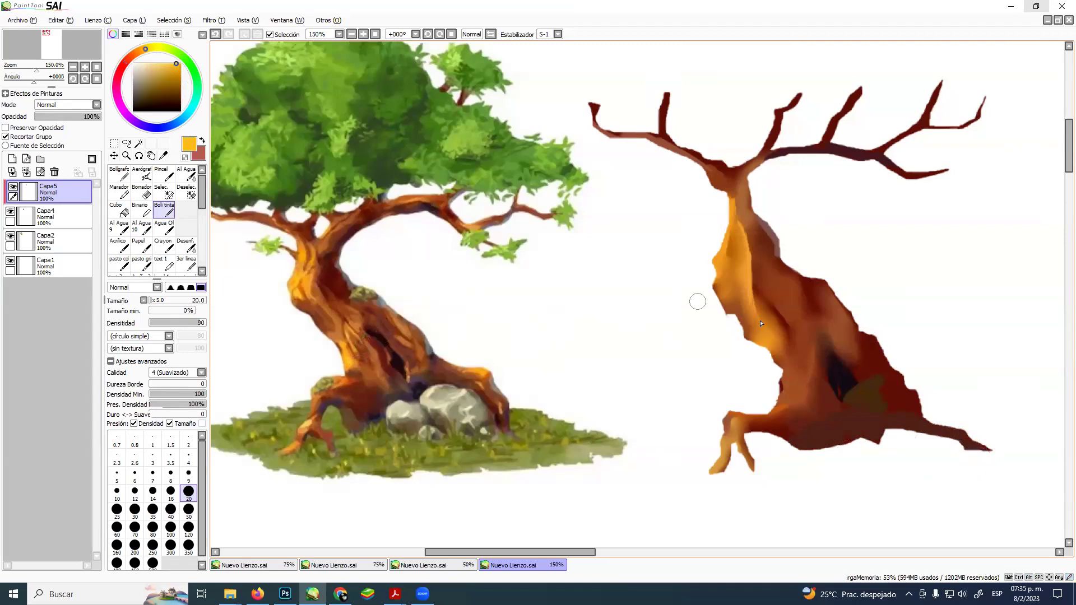
mouse_move(790, 384)
left_mouse_down()
mouse_move(773, 354)
mouse_move(800, 371)
mouse_move(776, 407)
mouse_move(784, 374)
left_mouse_up()
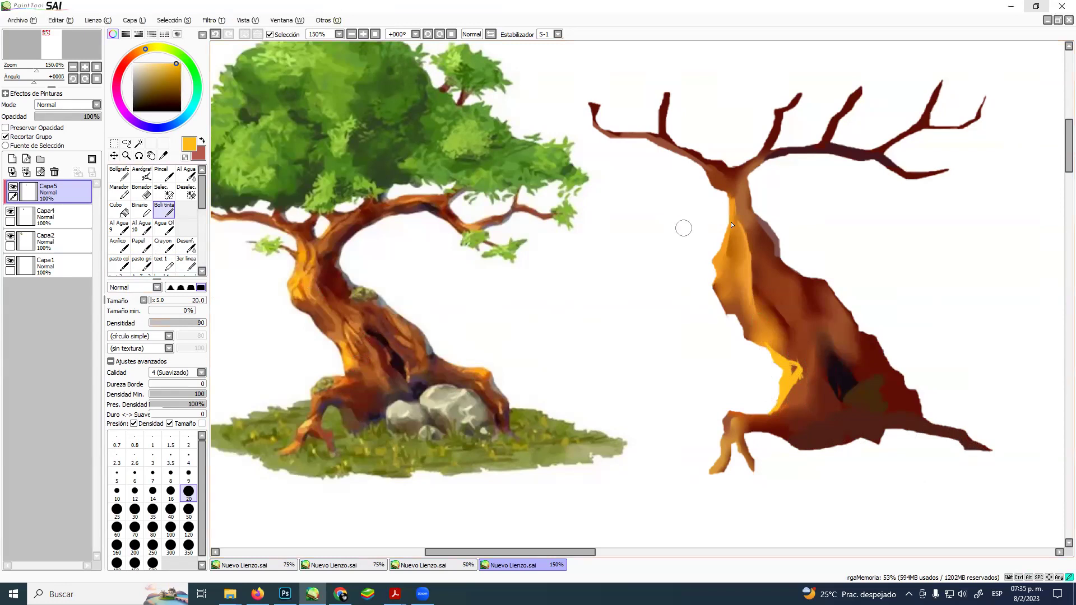
mouse_move(742, 210)
left_mouse_down()
mouse_move(721, 176)
mouse_move(742, 236)
mouse_move(743, 210)
left_mouse_up()
key("ctrl+z")
mouse_move(753, 162)
left_mouse_down()
mouse_move(735, 183)
mouse_move(766, 157)
left_mouse_up()
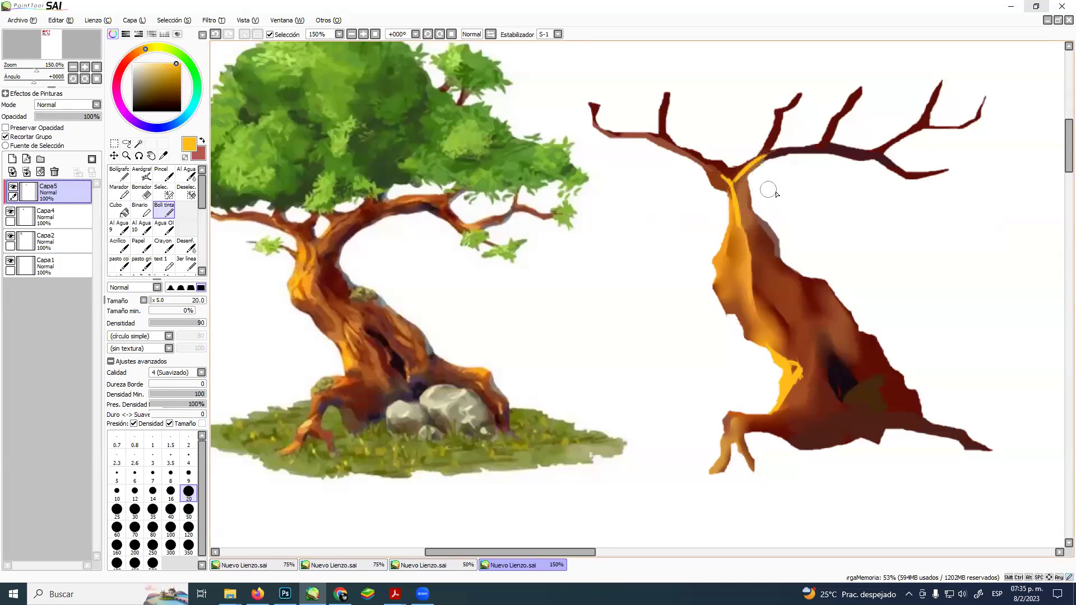
left_click_drag(826, 141, 922, 170)
left_click_drag(680, 197, 770, 217)
left_click_drag(720, 140, 769, 158)
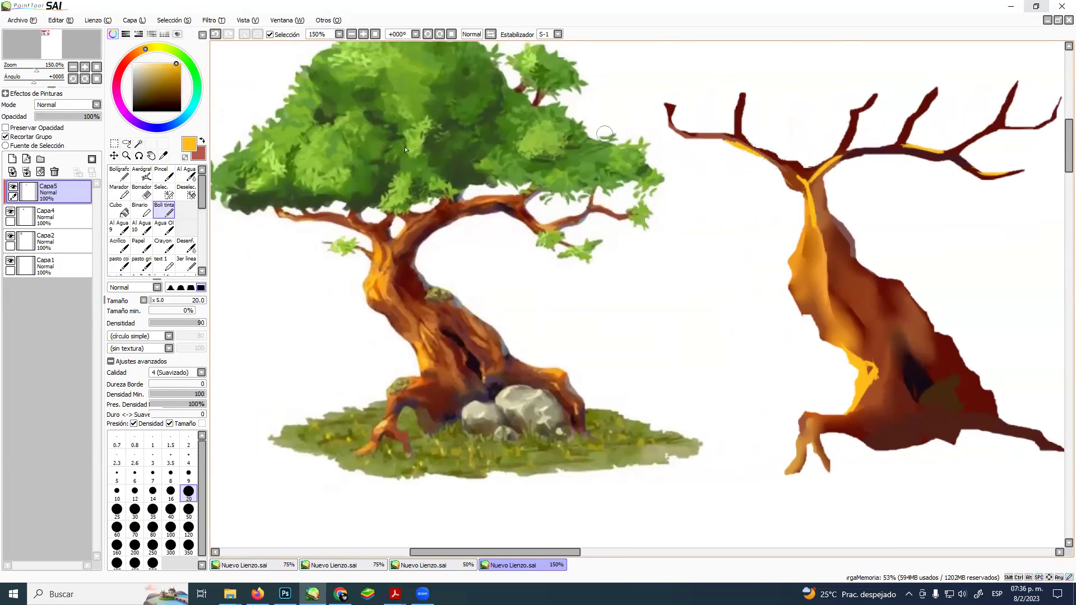
- Blend the yellow highlights on the fork, left branch and lower trunk, plus the hollow's edges, with the Desenf. brush at size 17
left_click(186, 245)
mouse_move(796, 177)
left_mouse_down()
mouse_move(806, 218)
mouse_move(801, 189)
mouse_move(832, 156)
mouse_move(809, 177)
mouse_move(816, 168)
mouse_move(803, 173)
mouse_move(735, 141)
left_mouse_up()
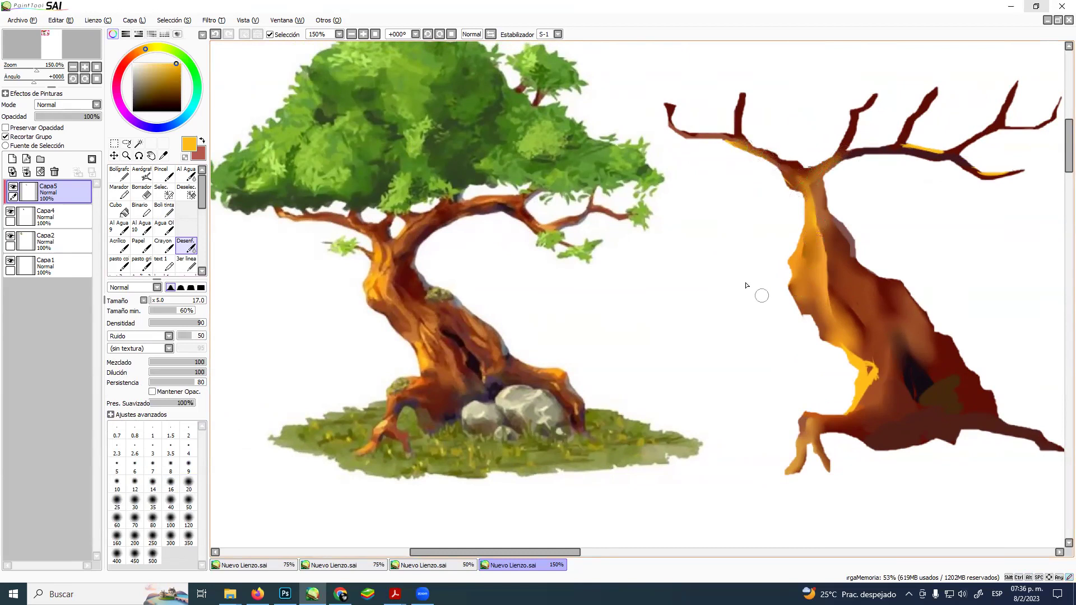
mouse_move(854, 369)
left_mouse_down()
mouse_move(871, 373)
mouse_move(872, 403)
left_mouse_up()
mouse_move(881, 362)
left_mouse_down()
mouse_move(855, 348)
mouse_move(824, 277)
mouse_move(847, 331)
left_mouse_up()
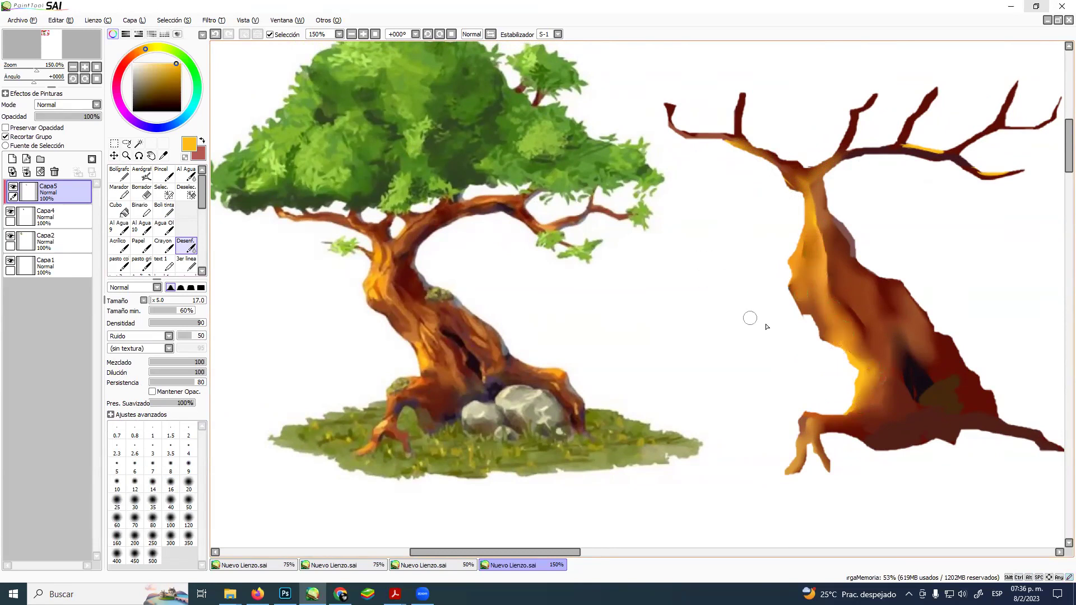
mouse_move(920, 406)
left_mouse_down()
mouse_move(931, 374)
mouse_move(913, 386)
mouse_move(918, 367)
left_mouse_up()
- Repaint the trunk's hollow in black with the Boli tinta brush and soften its edges with the Desenf. brush at size 19
left_click(164, 211)
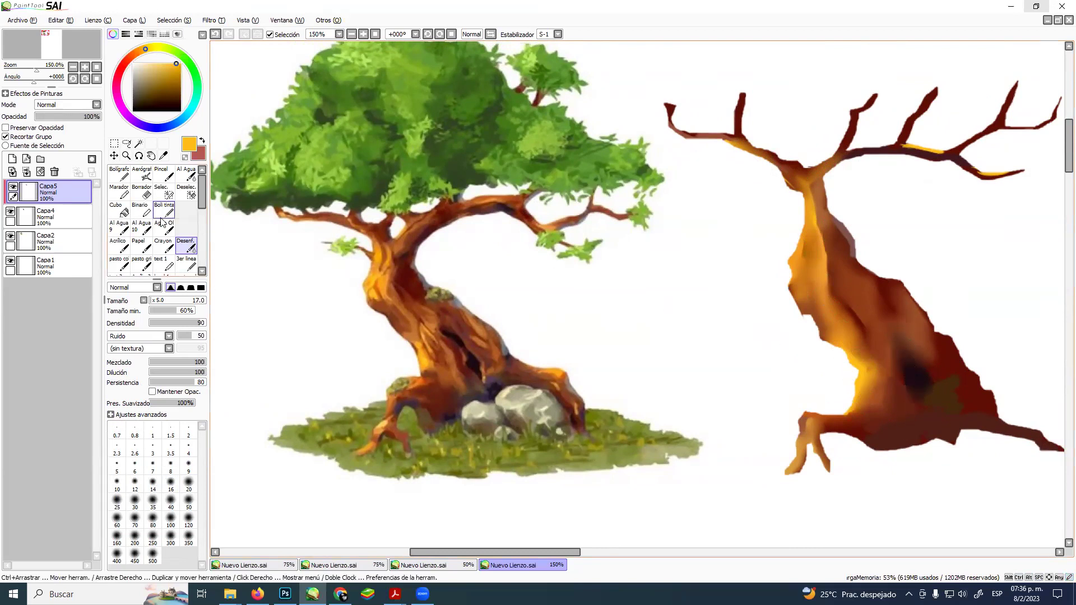
left_click(132, 110)
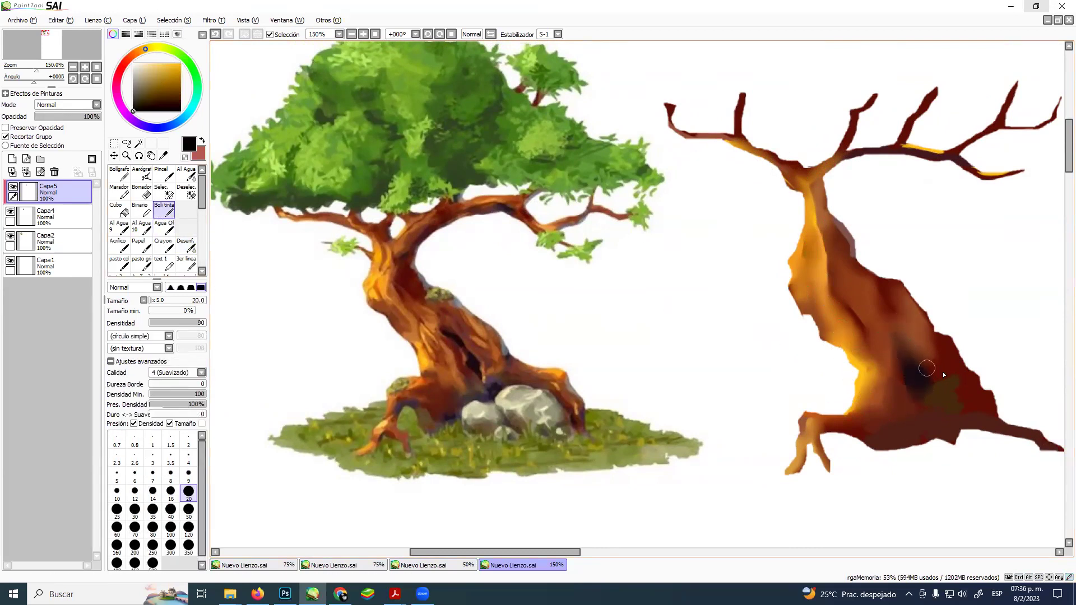
mouse_move(908, 366)
left_mouse_down()
mouse_move(908, 388)
mouse_move(902, 337)
mouse_move(910, 381)
mouse_move(904, 337)
mouse_move(927, 373)
mouse_move(901, 337)
mouse_move(917, 405)
mouse_move(928, 390)
mouse_move(916, 407)
mouse_move(906, 371)
mouse_move(912, 413)
left_mouse_up()
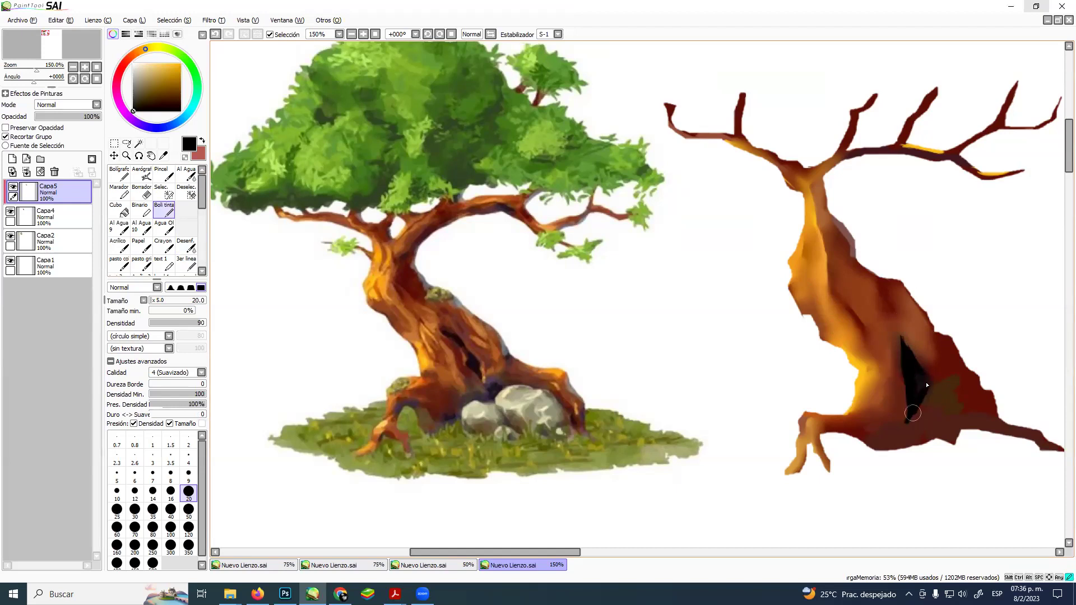
left_click(186, 244)
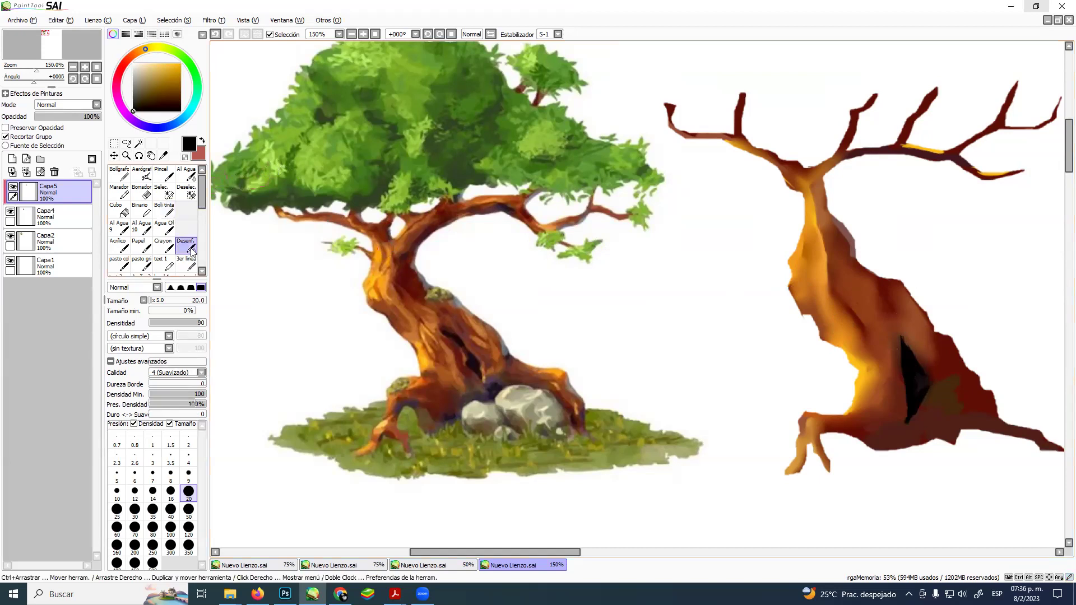
mouse_move(906, 369)
left_mouse_down()
mouse_move(895, 320)
mouse_move(925, 375)
mouse_move(910, 332)
mouse_move(922, 378)
mouse_move(915, 365)
mouse_move(905, 424)
mouse_move(919, 388)
left_mouse_up()
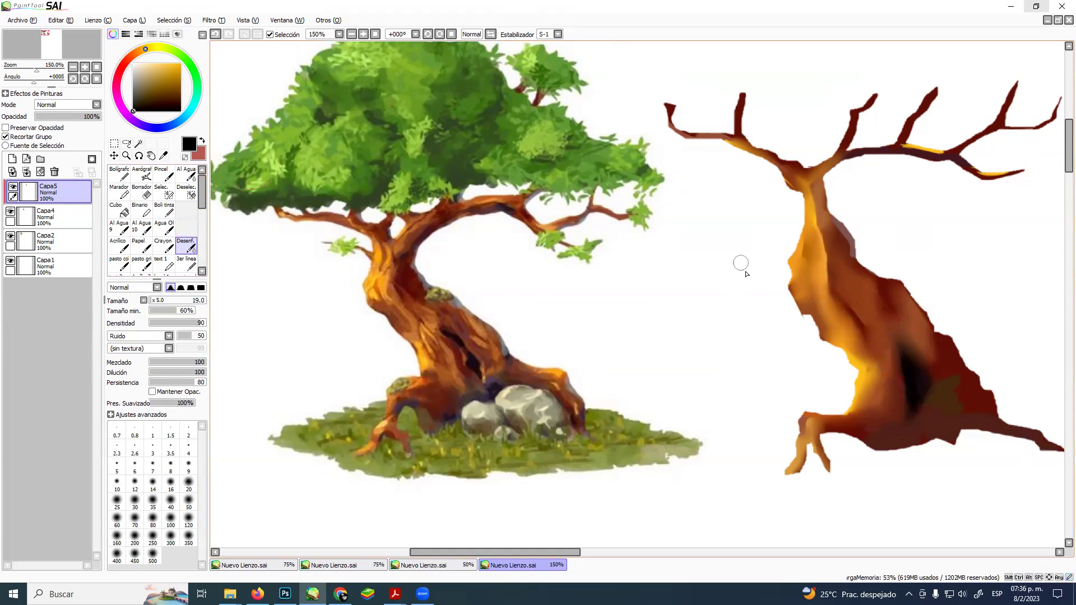
left_click(126, 155)
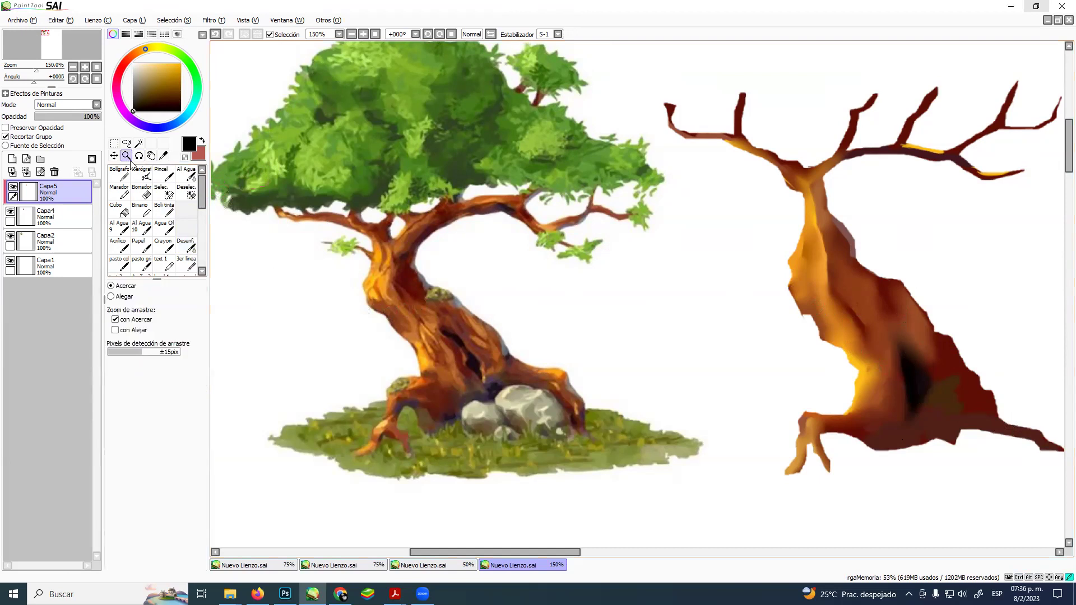
right_click(656, 281)
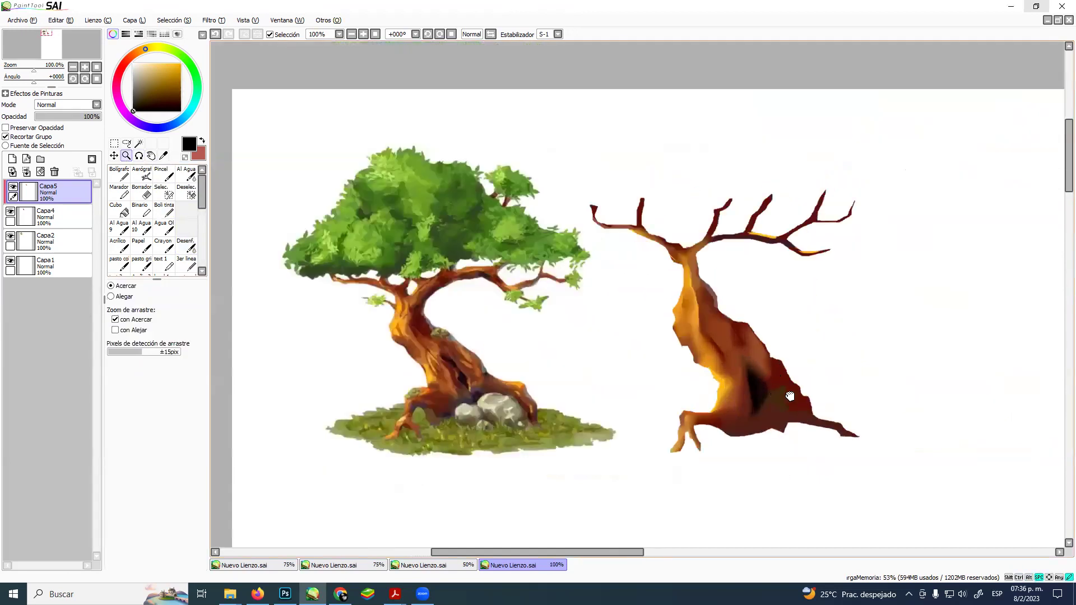
left_click(785, 395)
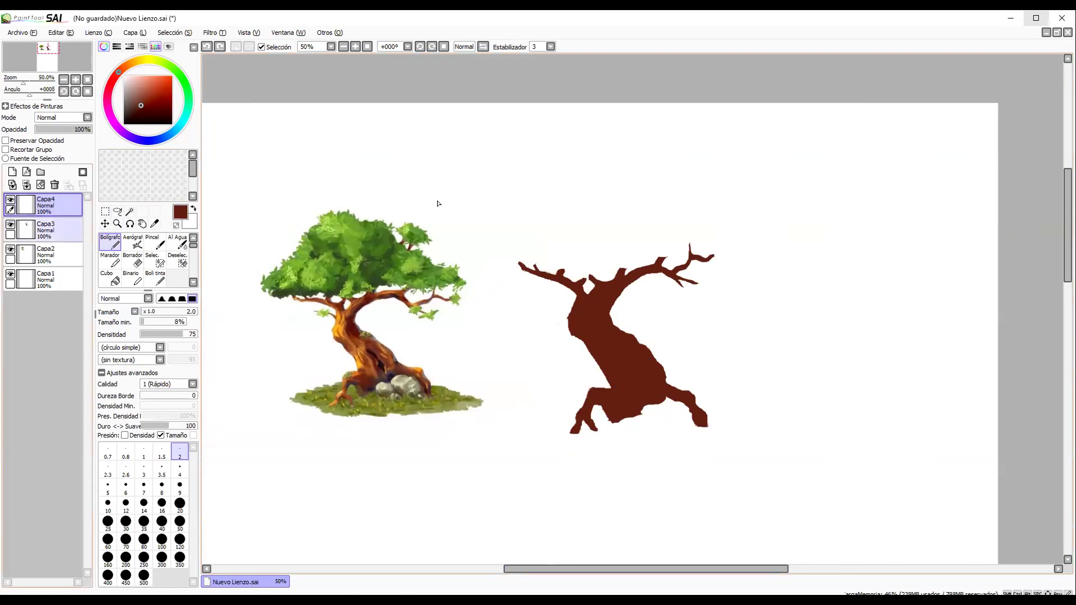
- Toggle the visibility of layers Capa4 and Capa3 off and on to check what each one contains
left_click(10, 200)
left_click(11, 200)
left_click(11, 201)
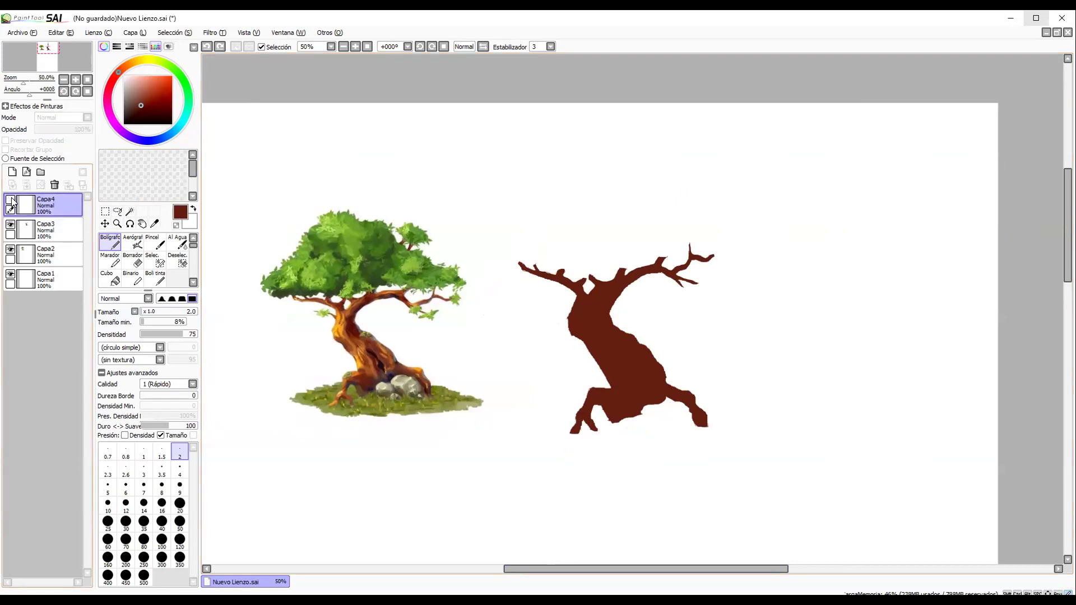
left_click(11, 200)
left_click(10, 225)
left_click(10, 225)
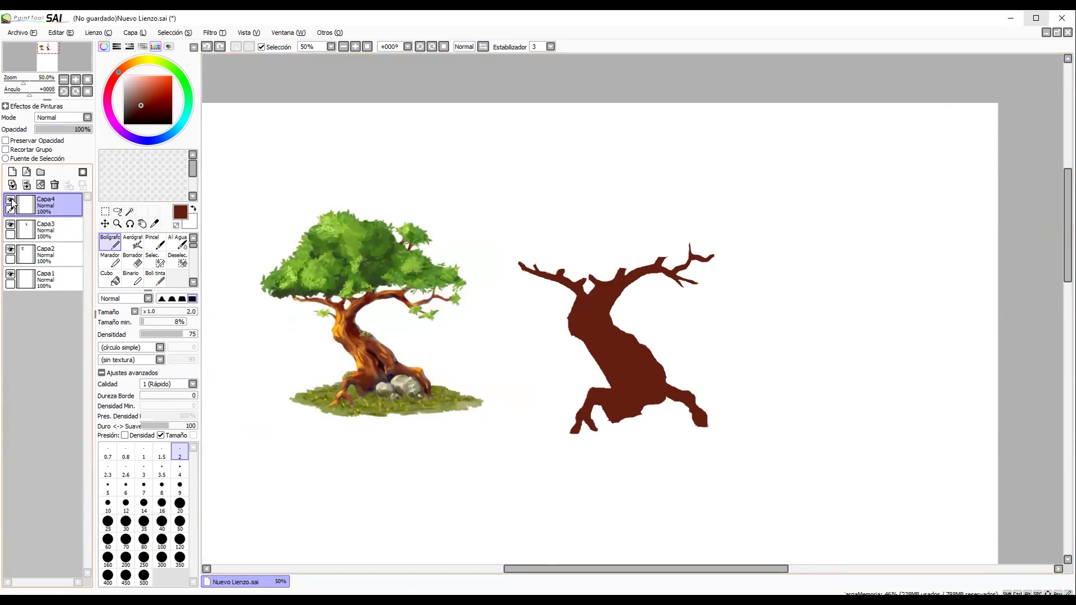
left_click(11, 225)
left_click(11, 225)
left_click(10, 225)
left_click(11, 225)
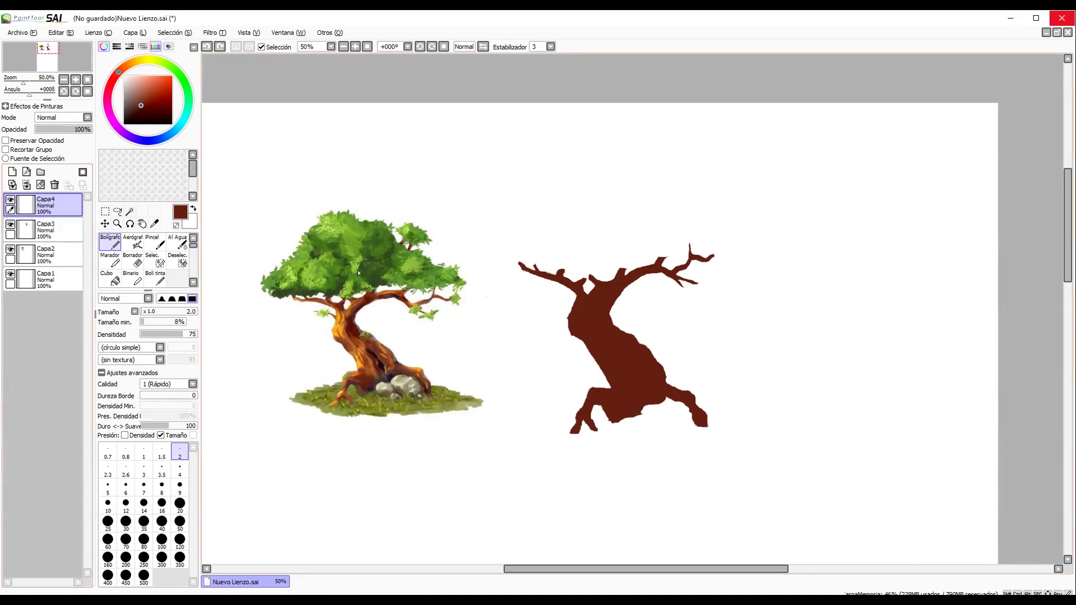
- Clip layer Capa4 to the silhouette and paint a sampled orange patch on the trunk's upper left edge with Boli tinta at sizes 9 and 12
left_click(6, 149)
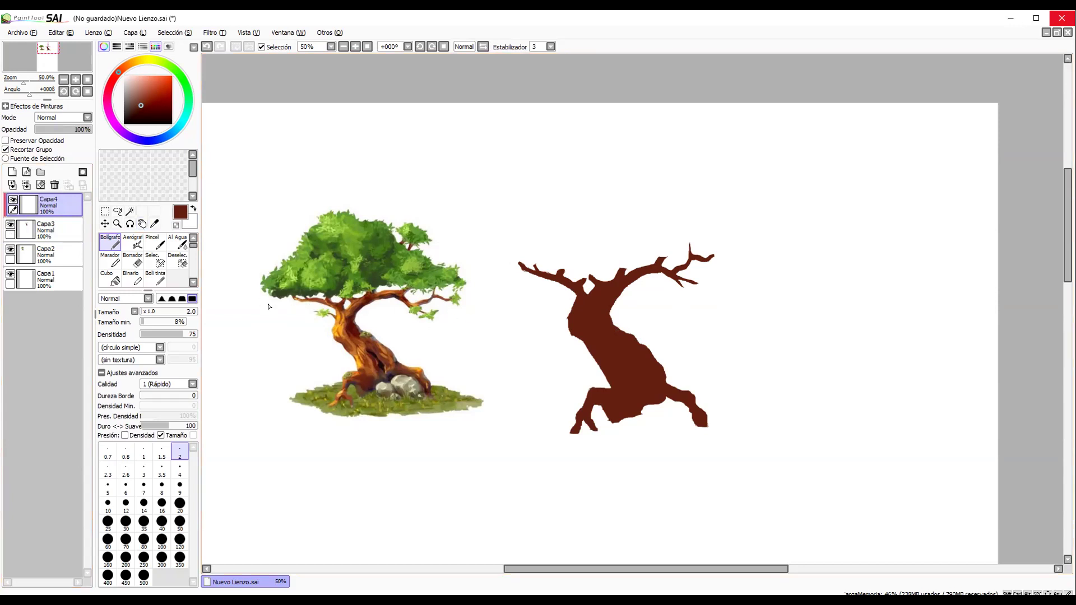
left_click(156, 278)
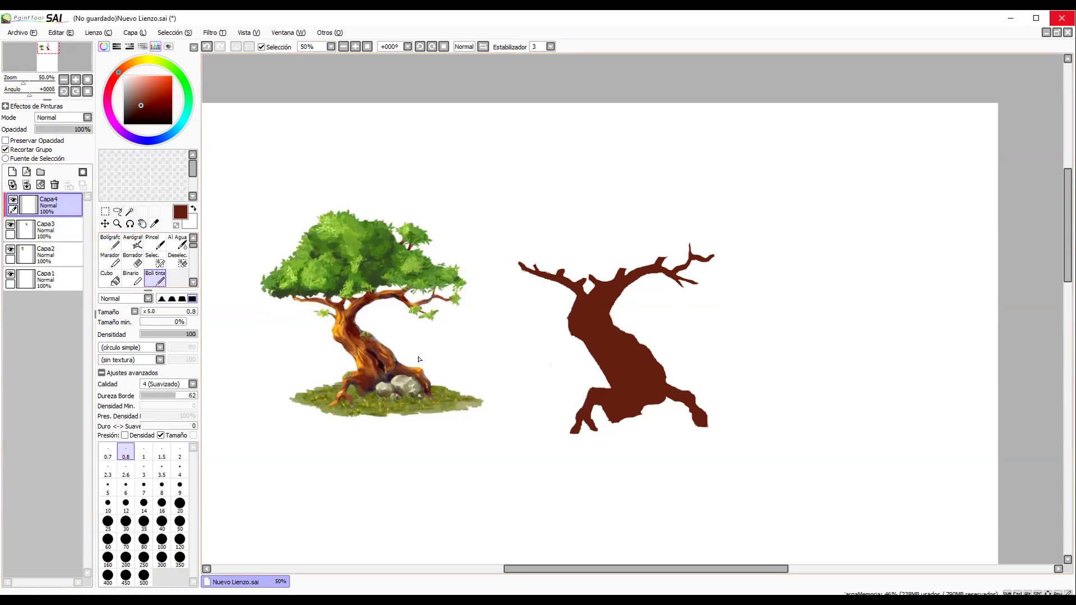
left_click(338, 325, "alt")
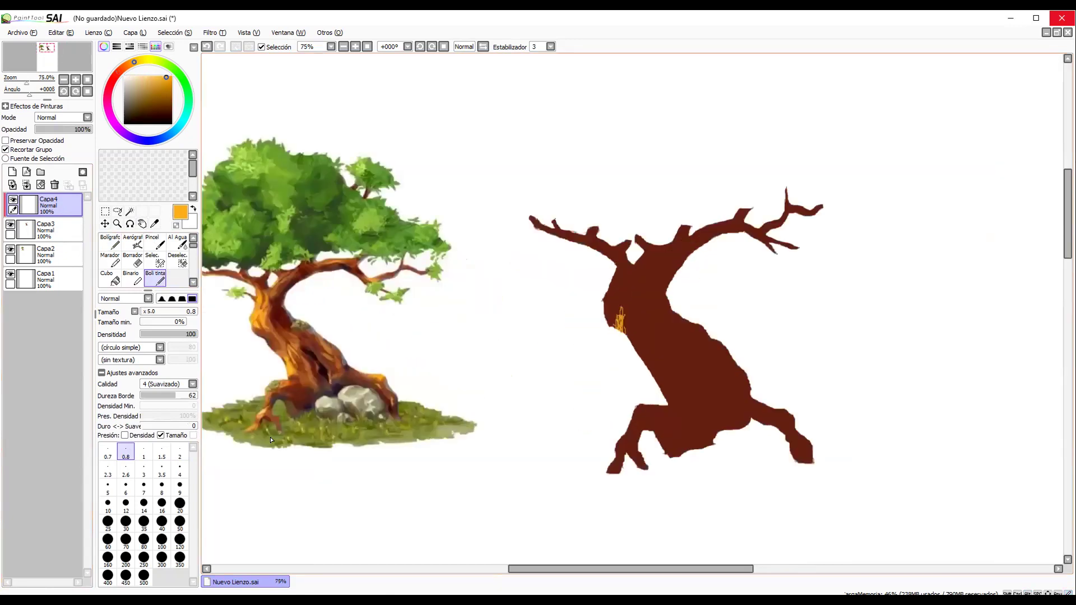
left_click(180, 487)
mouse_move(614, 312)
left_mouse_down()
mouse_move(618, 324)
mouse_move(614, 314)
left_mouse_up()
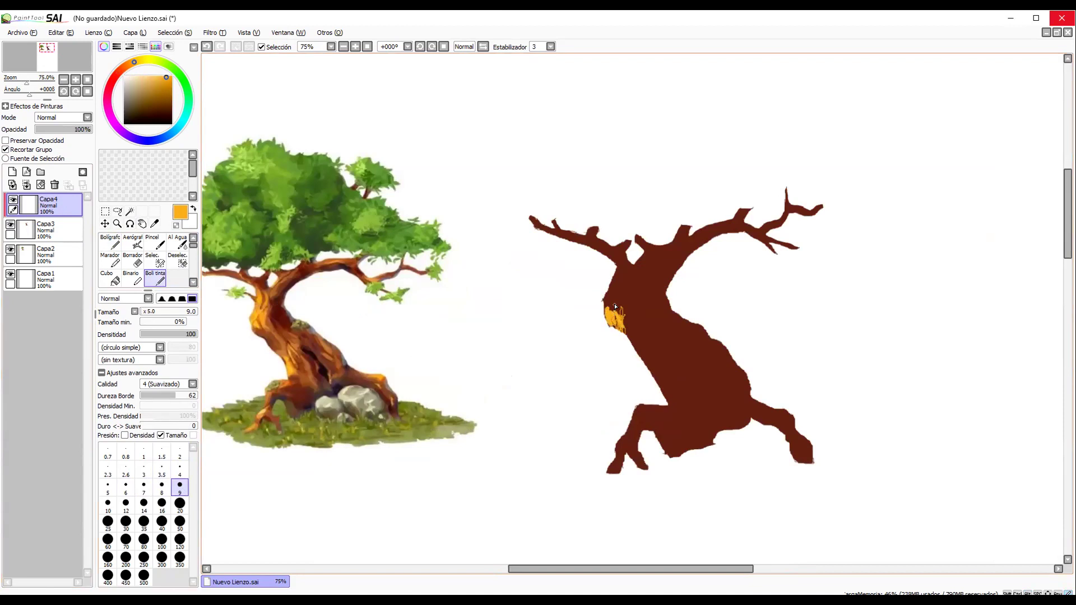
left_click(125, 504)
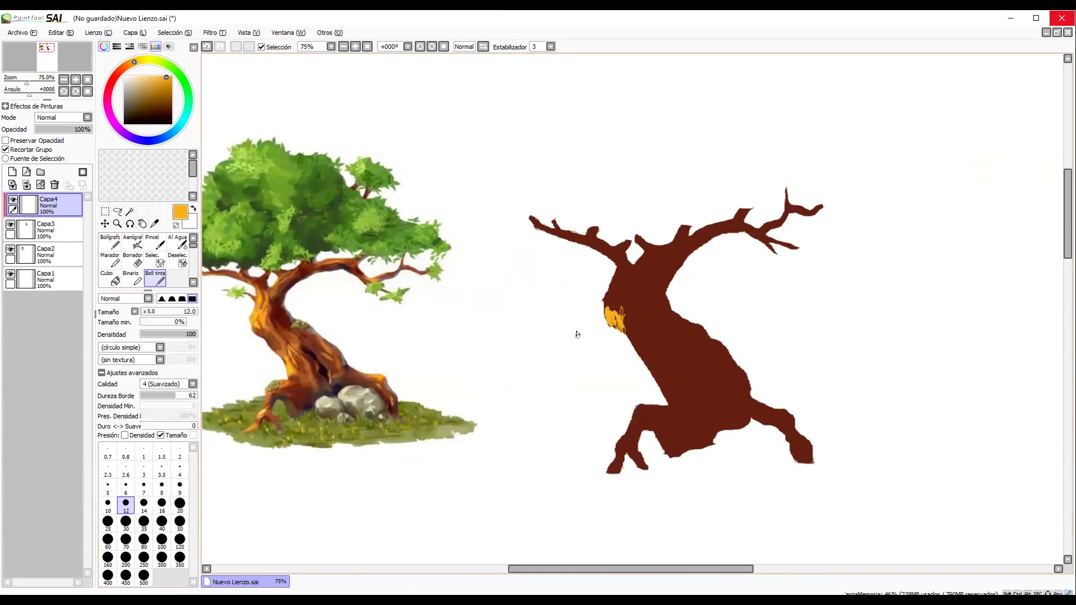
left_click_drag(610, 307, 614, 321)
- Blend the orange patch on the trunk's upper left edge into the dark base with the Desenf. brush at sizes 8 and 9
scroll(193, 246, "down", 3)
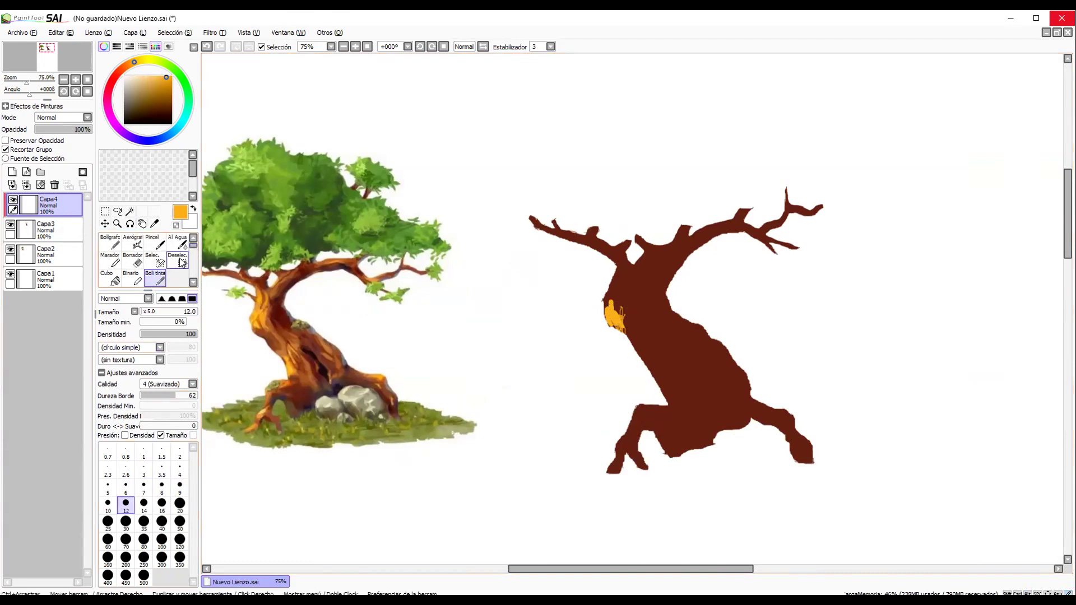
scroll(194, 254, "down", 2)
left_click(177, 259)
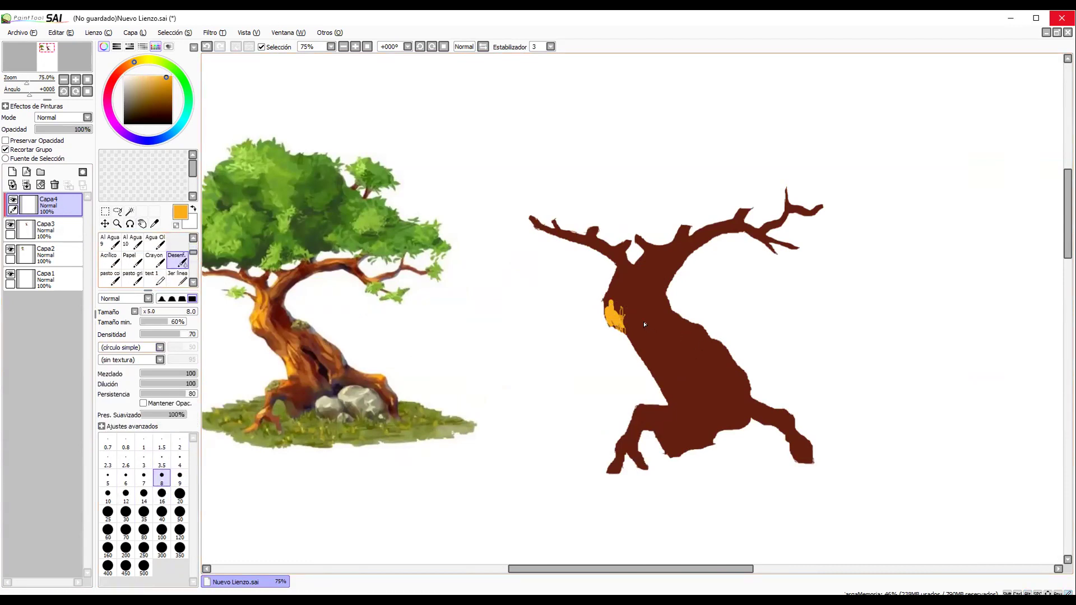
left_click_drag(611, 300, 610, 312)
key("bracketright")
left_click_drag(615, 306, 626, 303)
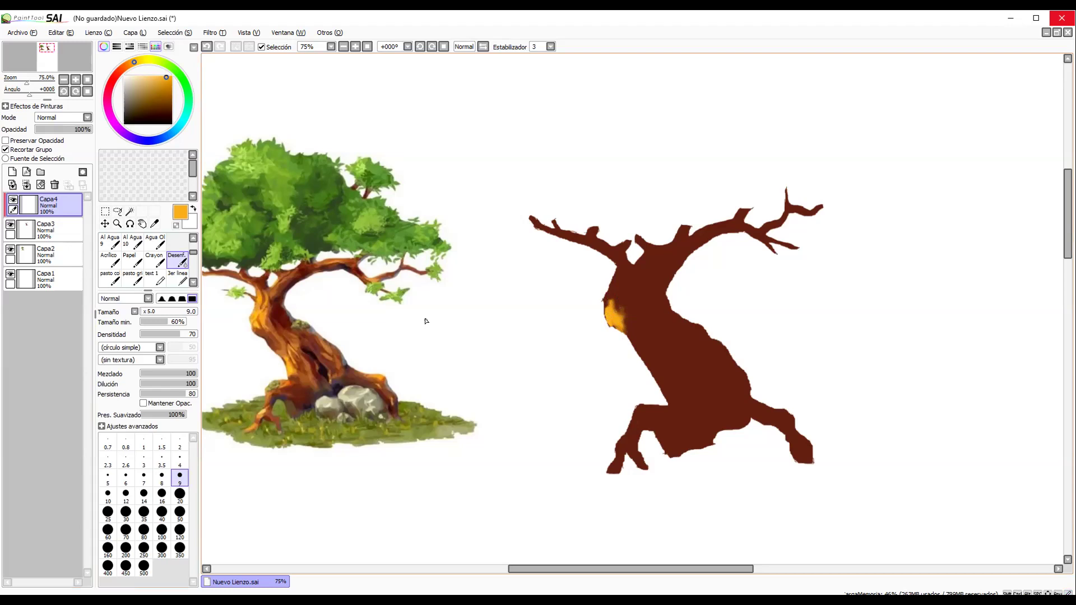
left_click(548, 312, "ctrl+alt")
left_click_drag(605, 300, 563, 297)
left_click_drag(627, 332, 569, 338)
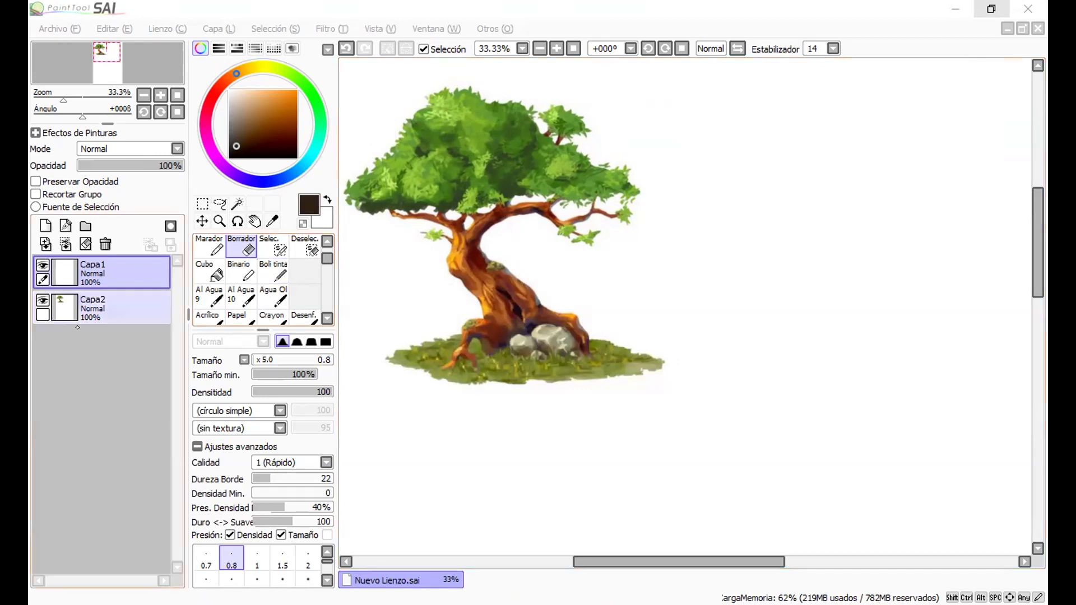
- Choose the Boli tinta brush for layer Capa1 and sample a dark reddish brown from the reference tree's trunk
left_click(274, 264)
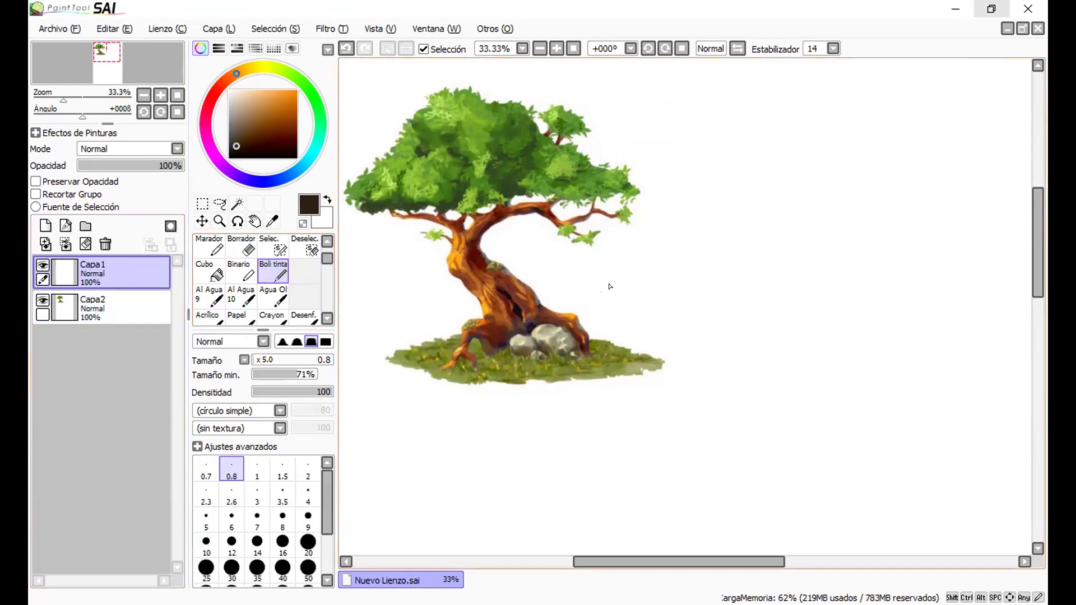
key("space")
left_click_drag(684, 314, 652, 326)
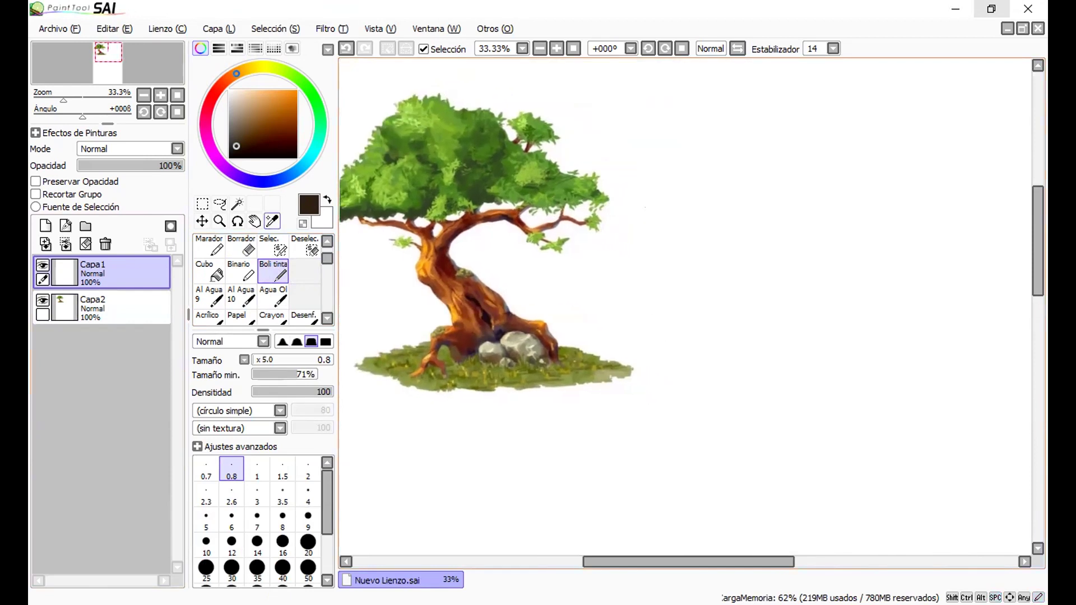
left_click(272, 221)
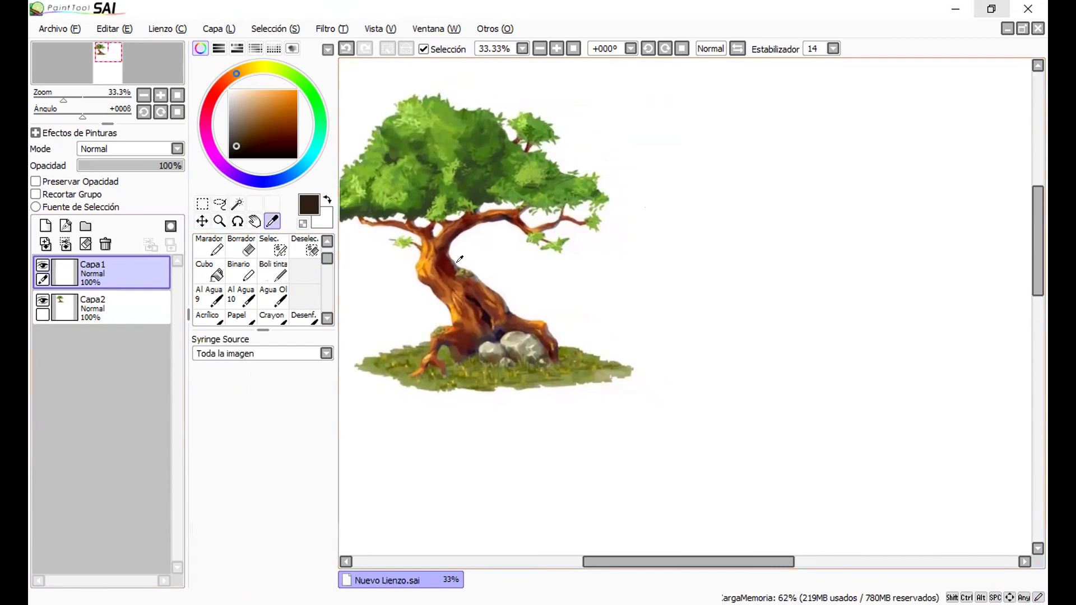
left_click(471, 289)
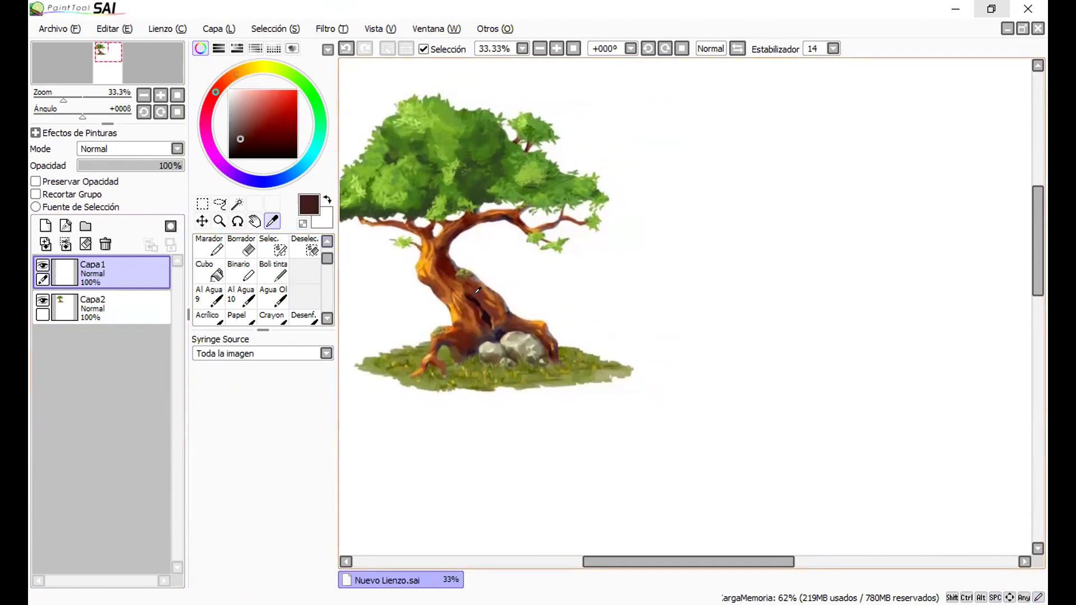
left_click(273, 274)
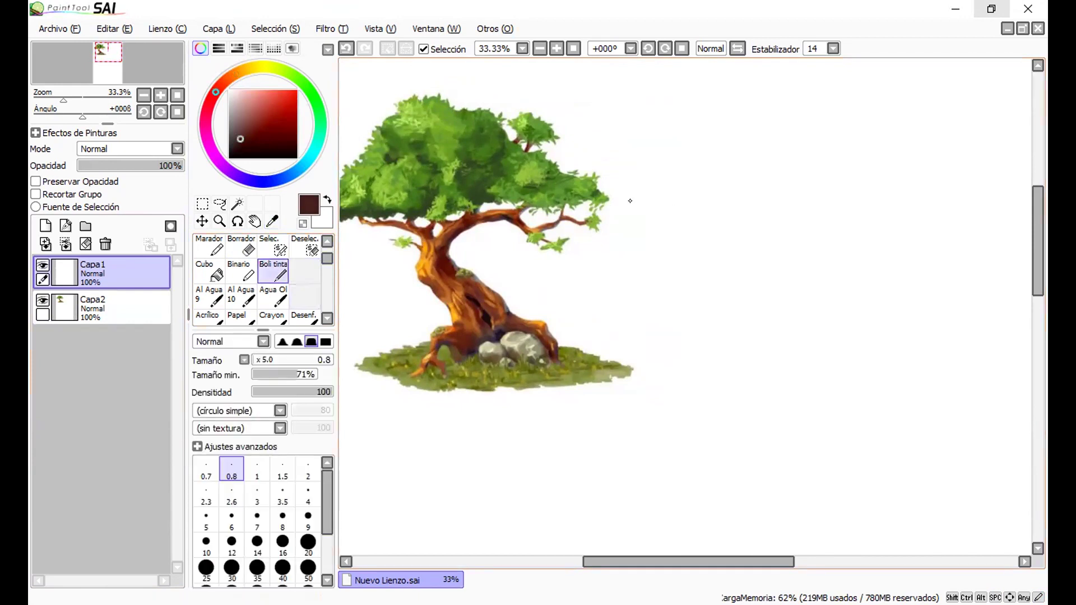
key("alt")
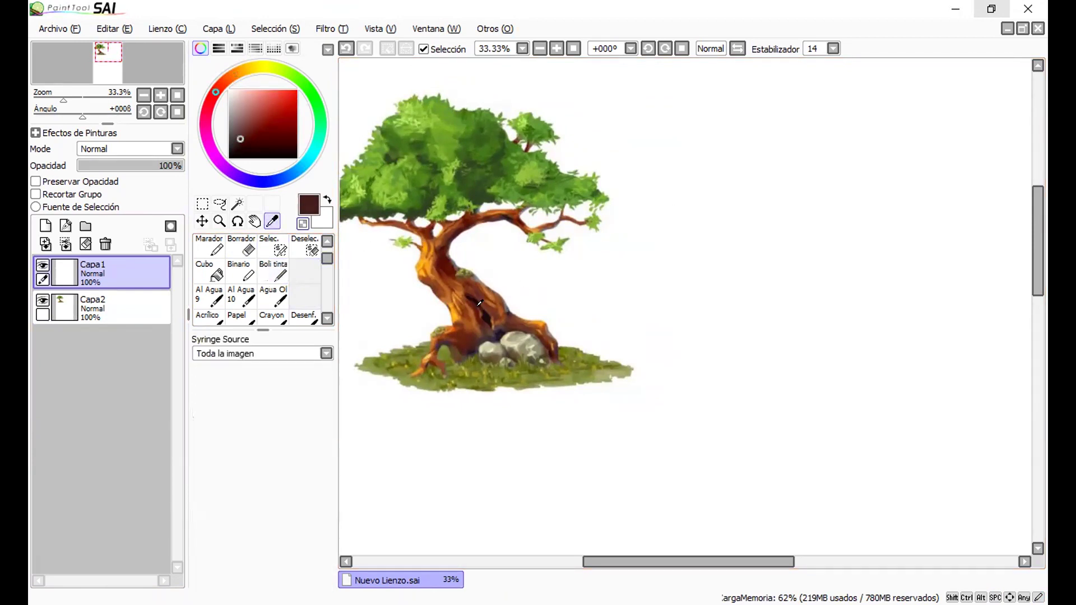
left_click(445, 259)
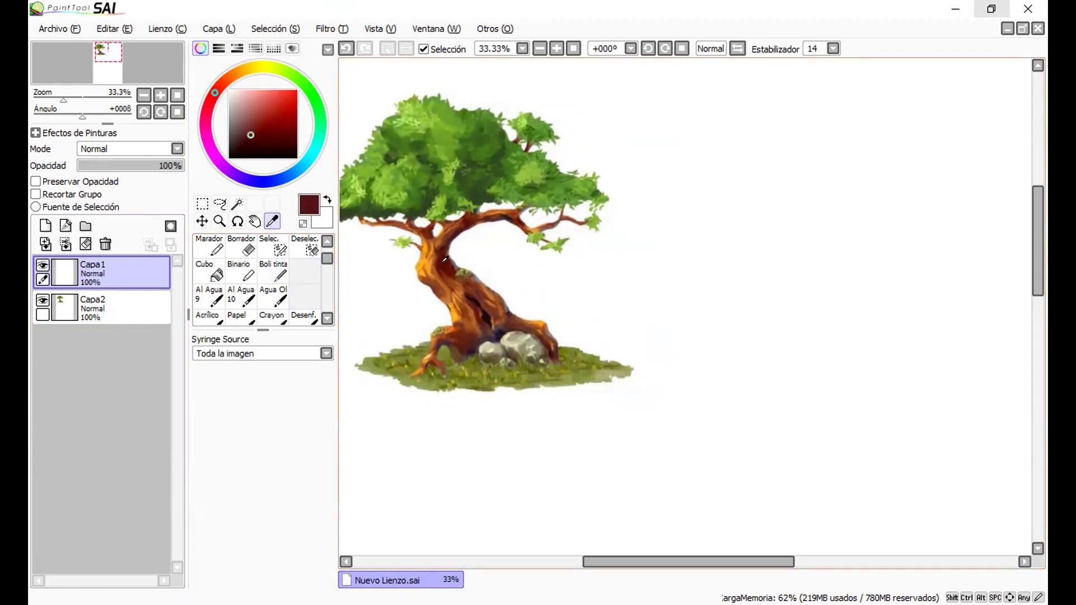
left_click(279, 274)
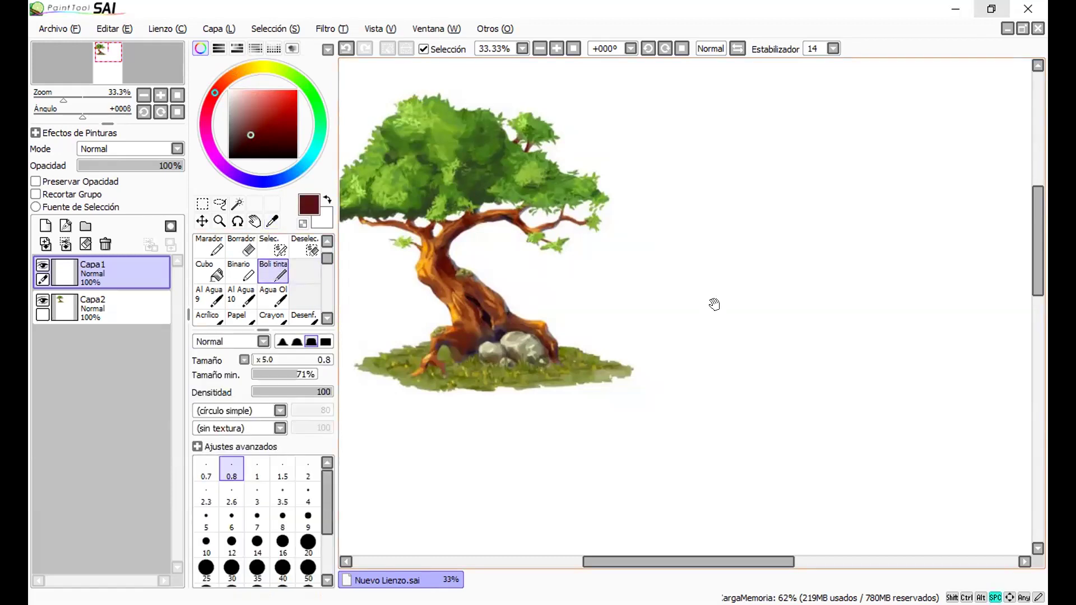
left_click_drag(713, 305, 665, 307)
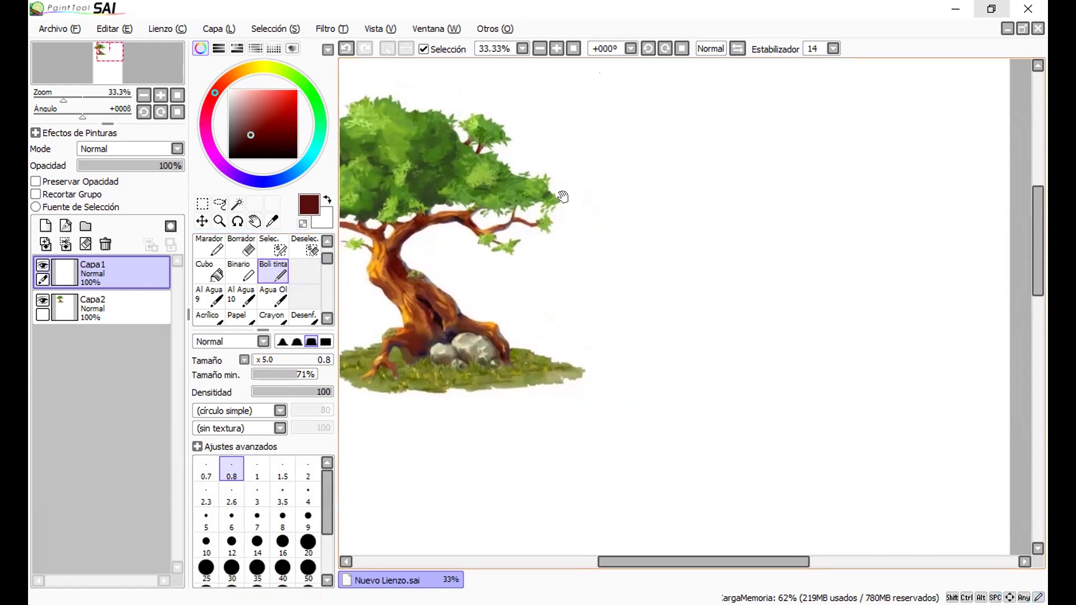
left_click_drag(587, 214, 652, 235)
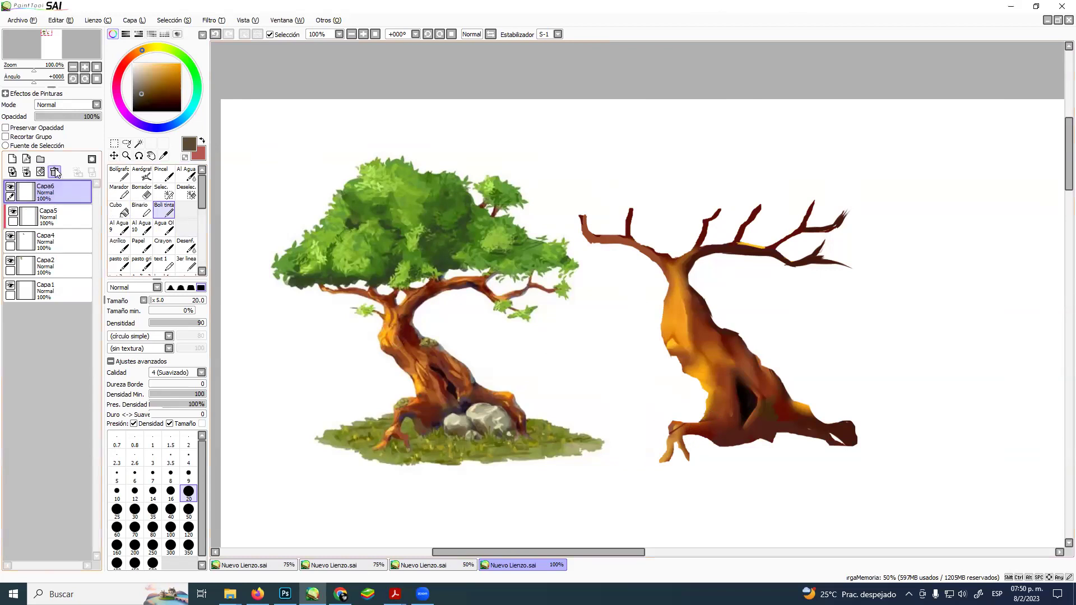
- Lasso a large rounded rock shape below the painted tree's right root on the empty top layer Capa6
left_click(40, 172)
left_click(11, 158)
left_click(126, 143)
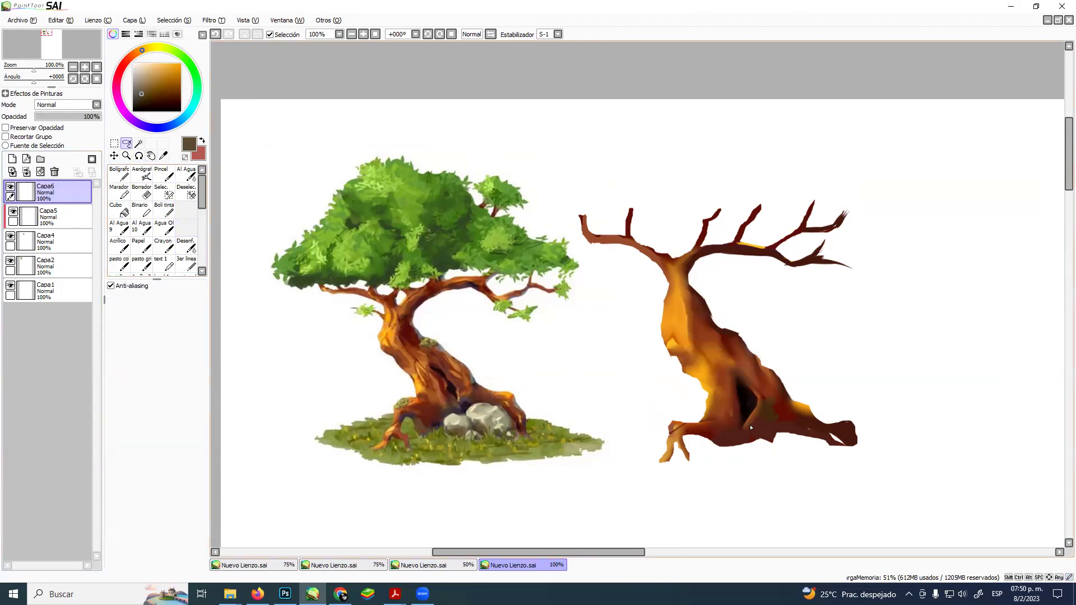
mouse_move(747, 450)
left_mouse_down()
mouse_move(784, 421)
mouse_move(818, 452)
left_mouse_up()
key("ctrl+d")
mouse_move(753, 451)
left_mouse_down()
mouse_move(771, 428)
mouse_move(796, 426)
mouse_move(836, 438)
mouse_move(851, 458)
mouse_move(775, 471)
mouse_move(754, 448)
left_mouse_up()
key("ctrl")
key("ctrl+d")
key("ctrl+z")
key("ctrl+z")
mouse_move(831, 434)
left_mouse_down()
mouse_move(778, 425)
mouse_move(761, 443)
mouse_move(757, 469)
mouse_move(829, 469)
mouse_move(848, 449)
left_mouse_up()
- Fill the rock selection with a dark olive brown sampled from the reference rocks using the Cubo tool, and deselect it
left_click(122, 211)
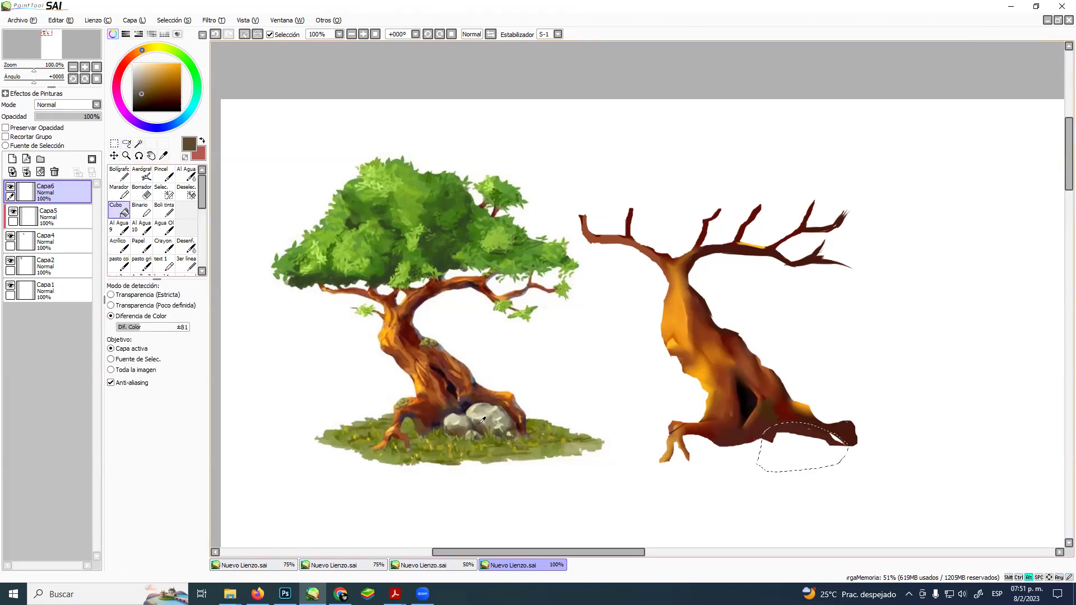
left_click(751, 433, "alt")
left_click(799, 465)
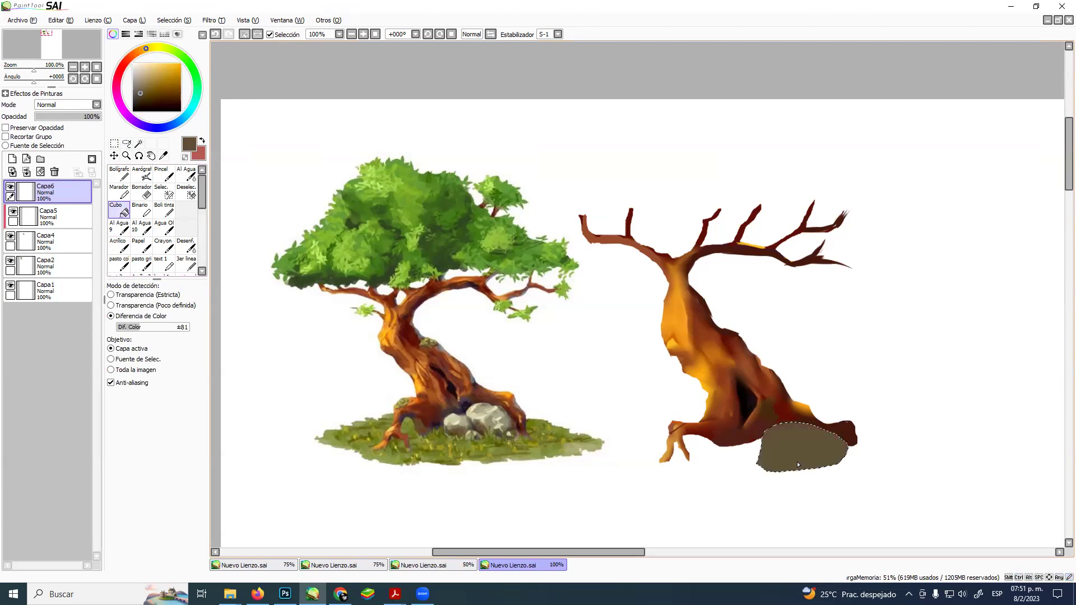
key("ctrl+d")
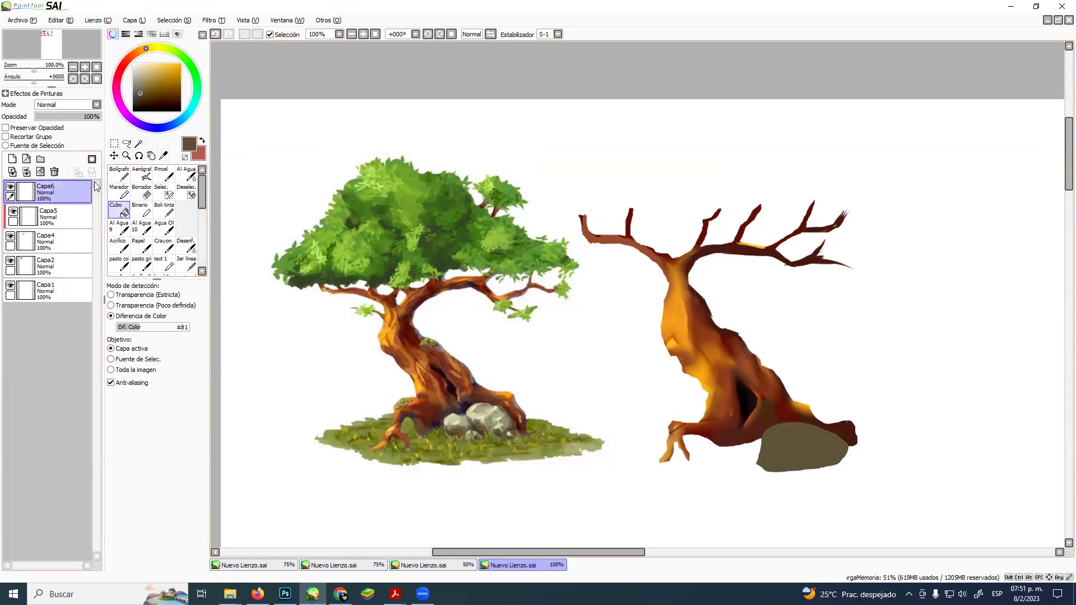
- Add a layer above Capa5, lasso a smaller rock left of the large one, fill it with the same olive brown and deselect
left_click(131, 145)
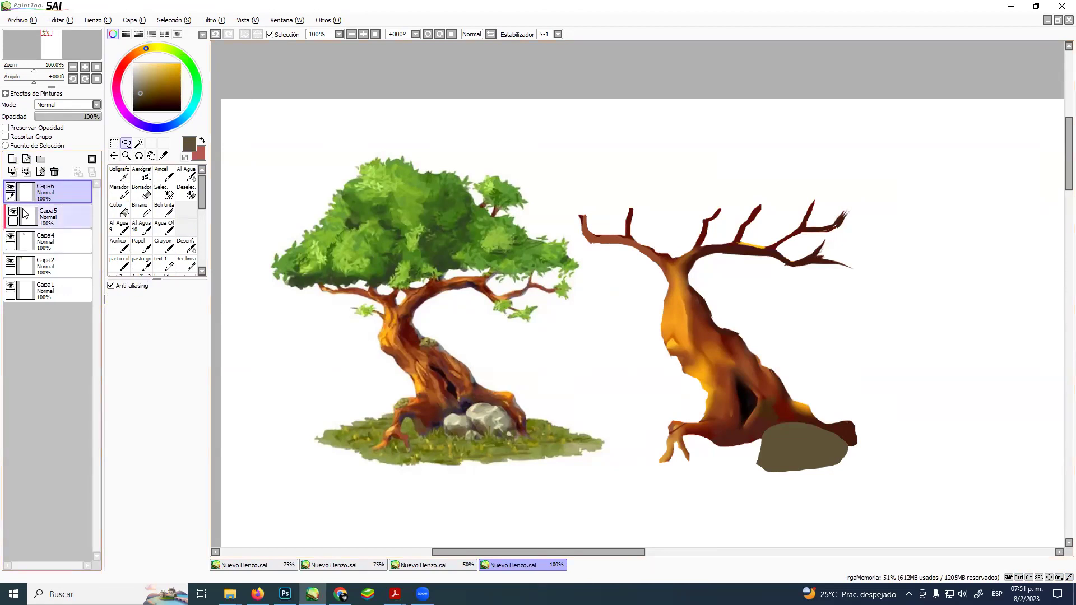
left_click(49, 217)
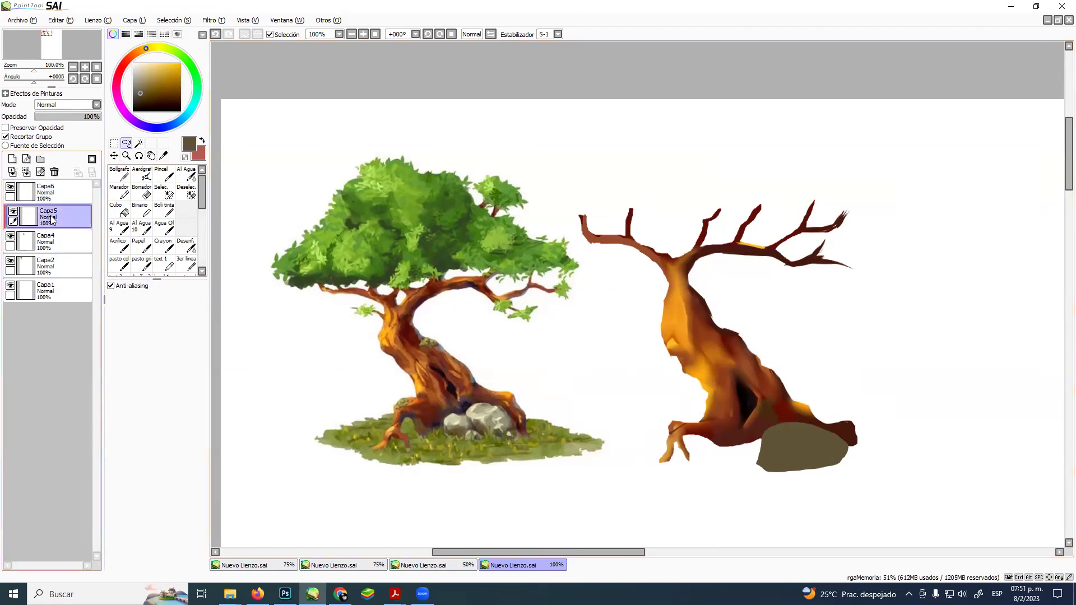
left_click(11, 159)
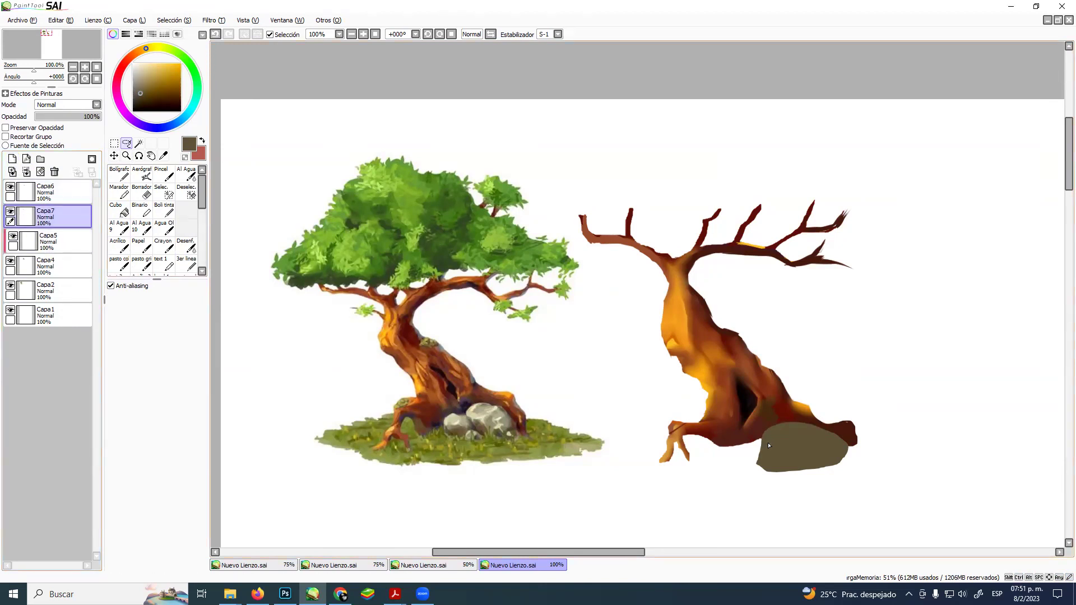
mouse_move(766, 443)
left_mouse_down()
mouse_move(713, 441)
mouse_move(714, 470)
mouse_move(758, 471)
mouse_move(766, 440)
left_mouse_up()
left_click(118, 209)
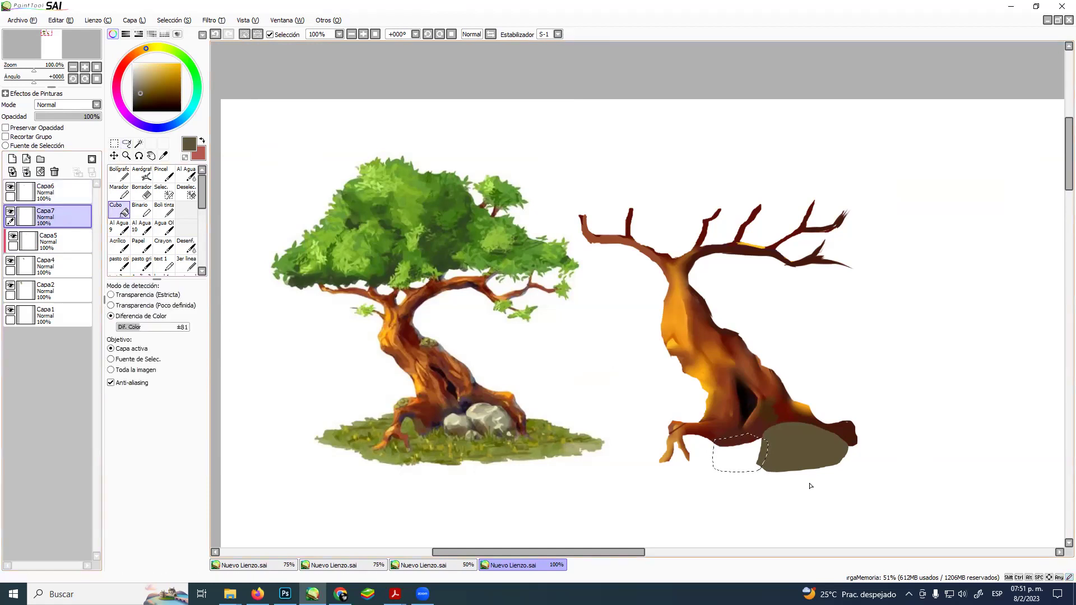
left_click(755, 462)
key("ctrl+d")
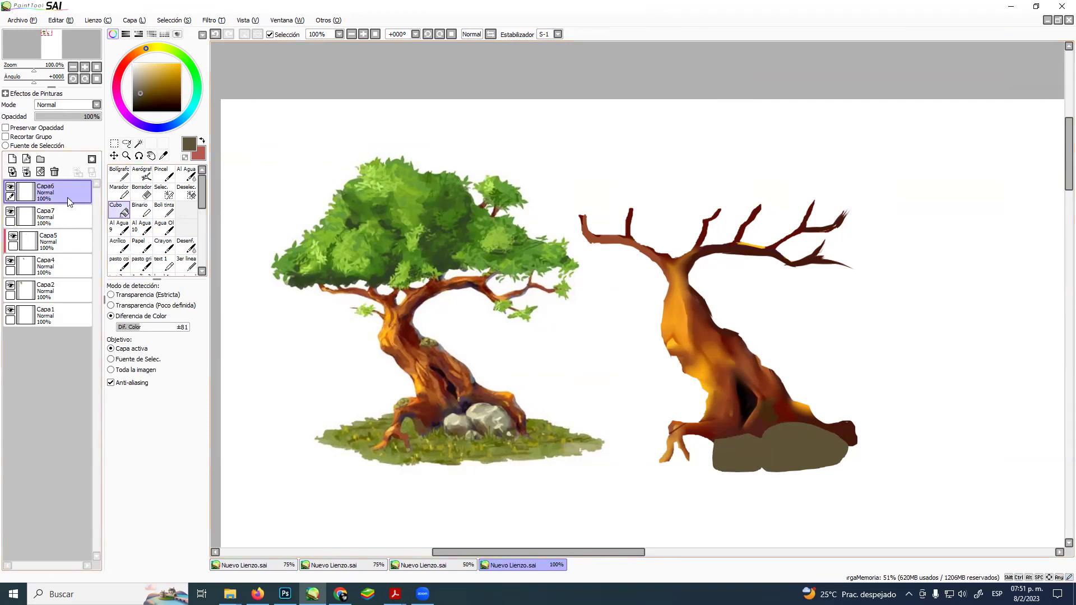
- Identify the large rock's layer Capa6 by toggling its visibility, and add a new layer clipped to it
left_click(10, 187)
left_click(10, 187)
left_click(12, 159)
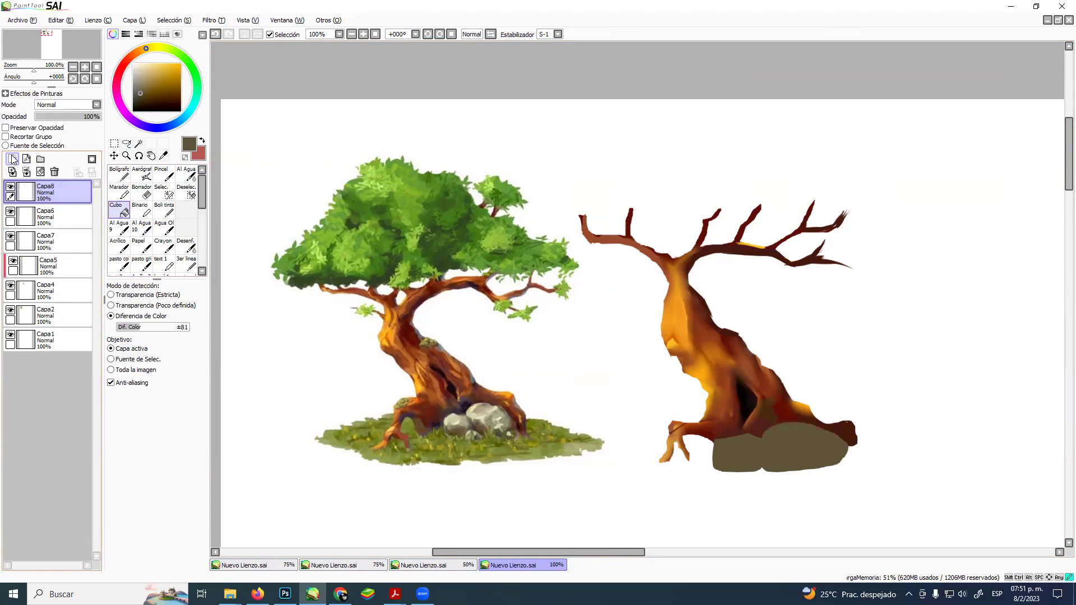
left_click(6, 137)
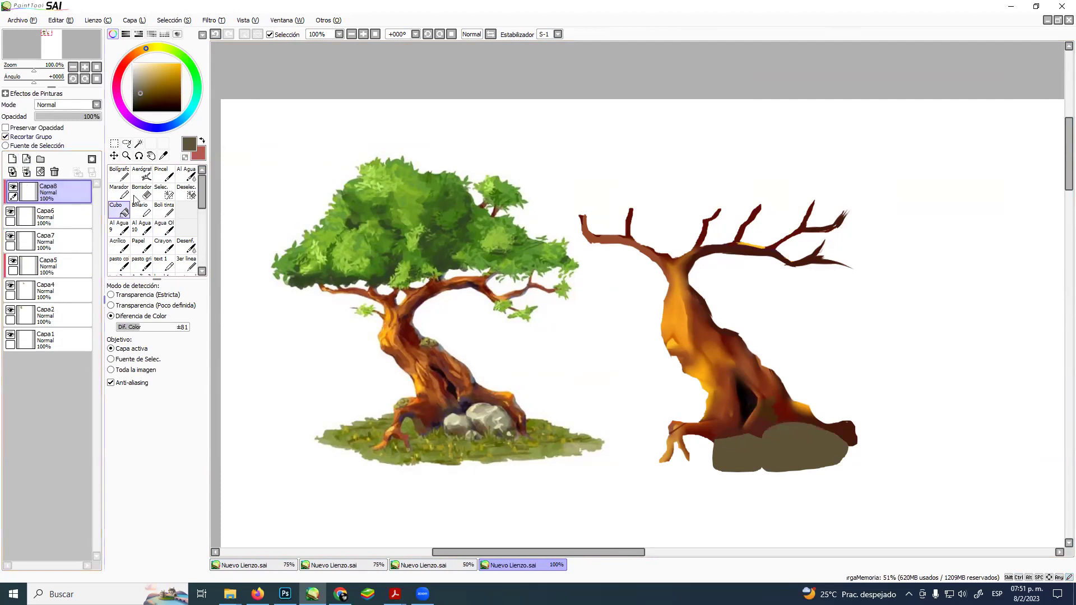
- Paint the large rock's top face in a cream tone sampled from the reference rocks with Boli tinta at size 20
left_click(164, 209)
key("alt")
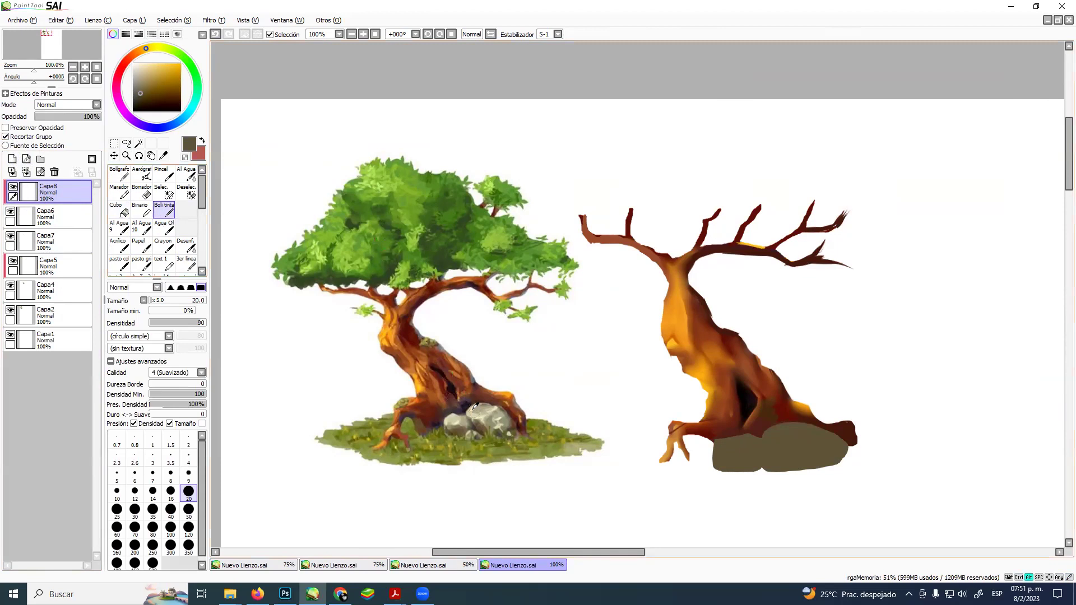
left_click(473, 407, "alt")
mouse_move(777, 431)
left_mouse_down()
mouse_move(787, 421)
mouse_move(762, 436)
mouse_move(787, 422)
left_mouse_up()
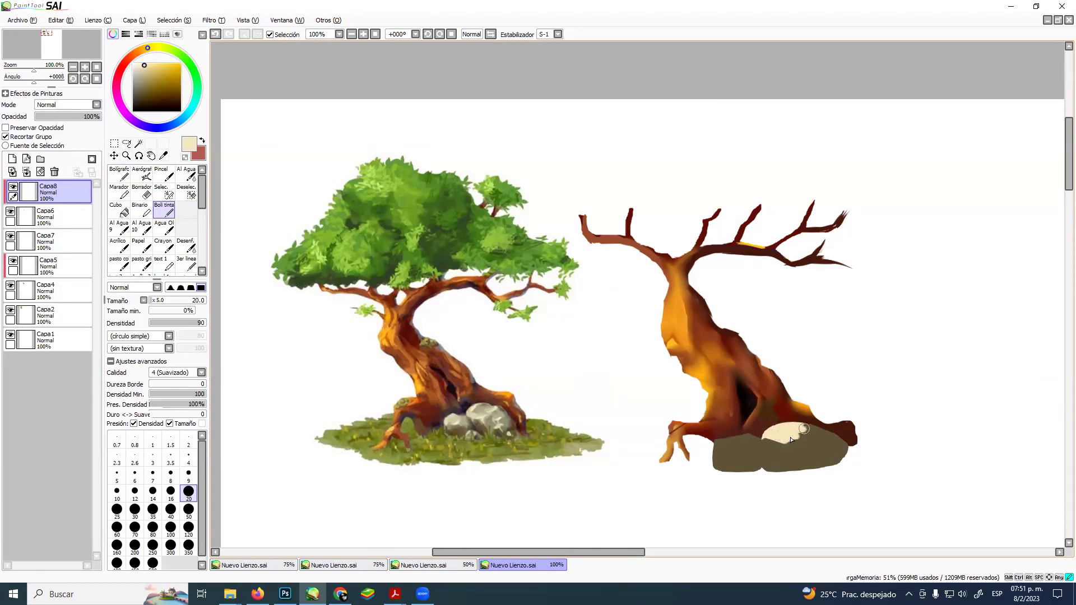
mouse_move(803, 428)
left_mouse_down()
mouse_move(803, 418)
mouse_move(785, 441)
mouse_move(821, 421)
left_mouse_up()
- Paint the large rock's right face grey and its lower left face dark brown, sampling both colours from the reference rocks
left_click(482, 421, "alt")
left_click(493, 416, "alt")
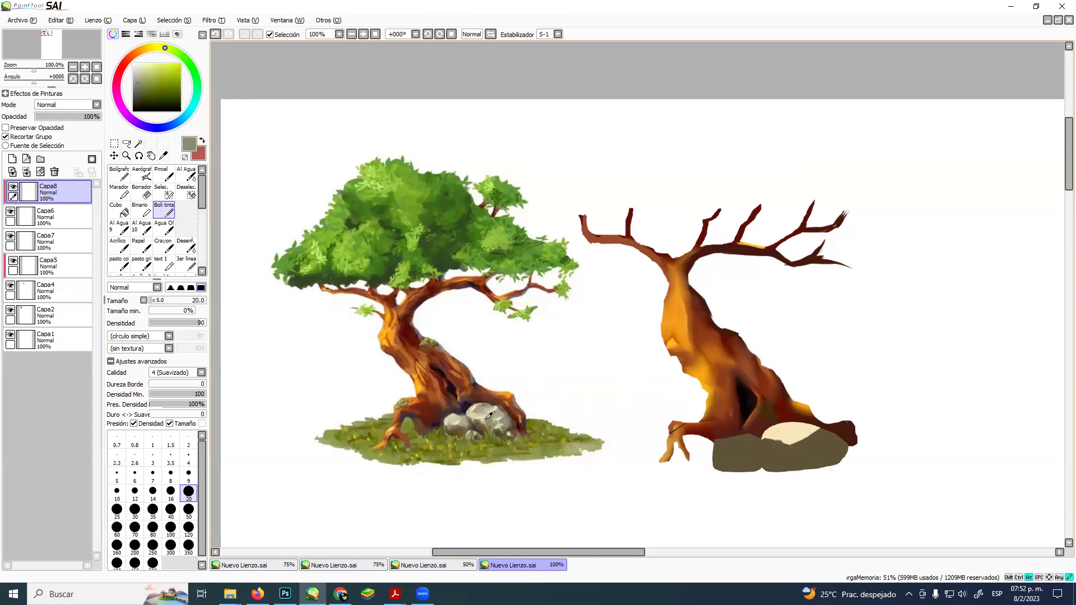
mouse_move(800, 455)
left_mouse_down()
mouse_move(802, 437)
mouse_move(822, 432)
mouse_move(814, 465)
mouse_move(834, 448)
mouse_move(833, 434)
mouse_move(836, 452)
left_mouse_up()
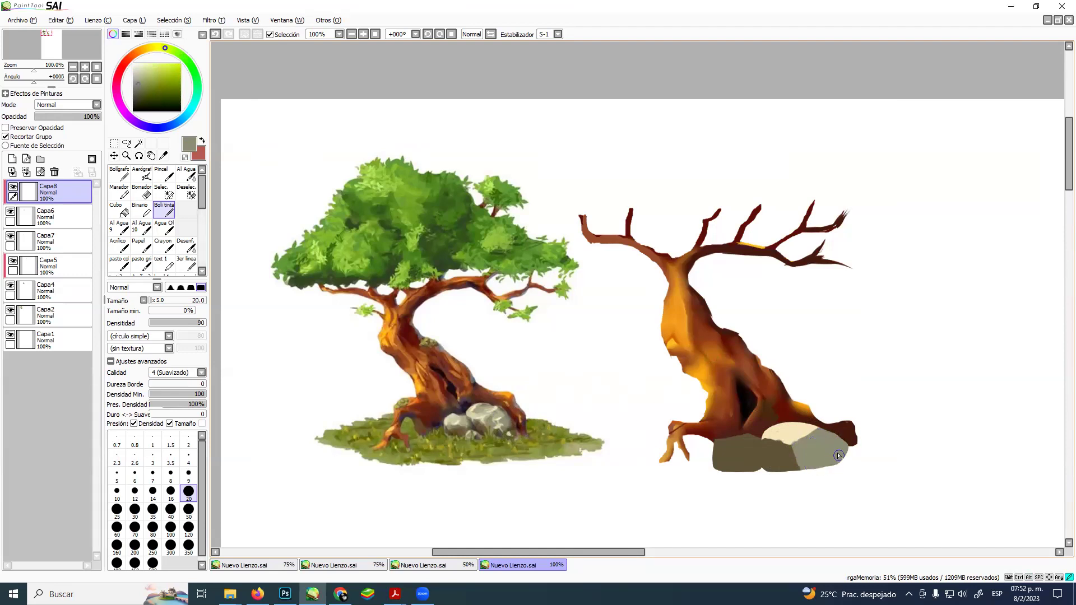
left_click(489, 423, "alt")
mouse_move(765, 470)
left_mouse_down()
mouse_move(762, 440)
mouse_move(790, 463)
mouse_move(777, 456)
mouse_move(781, 470)
mouse_move(791, 465)
mouse_move(765, 454)
mouse_move(760, 472)
mouse_move(796, 465)
left_mouse_up()
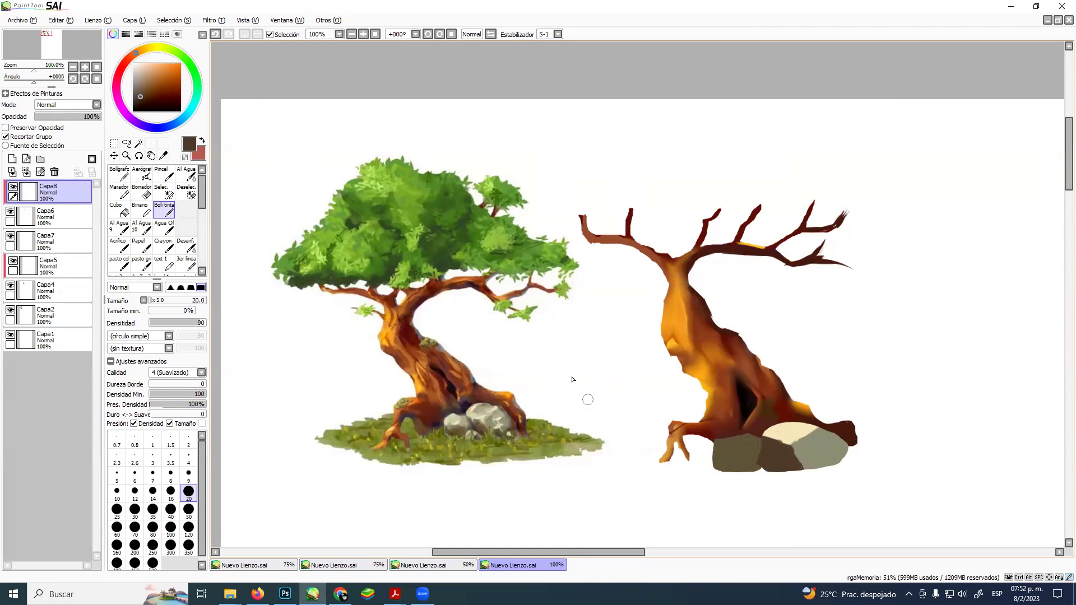
- Add a new layer above the small rock's layer Capa7 and clip it to that rock
left_click(41, 219)
left_click(41, 242)
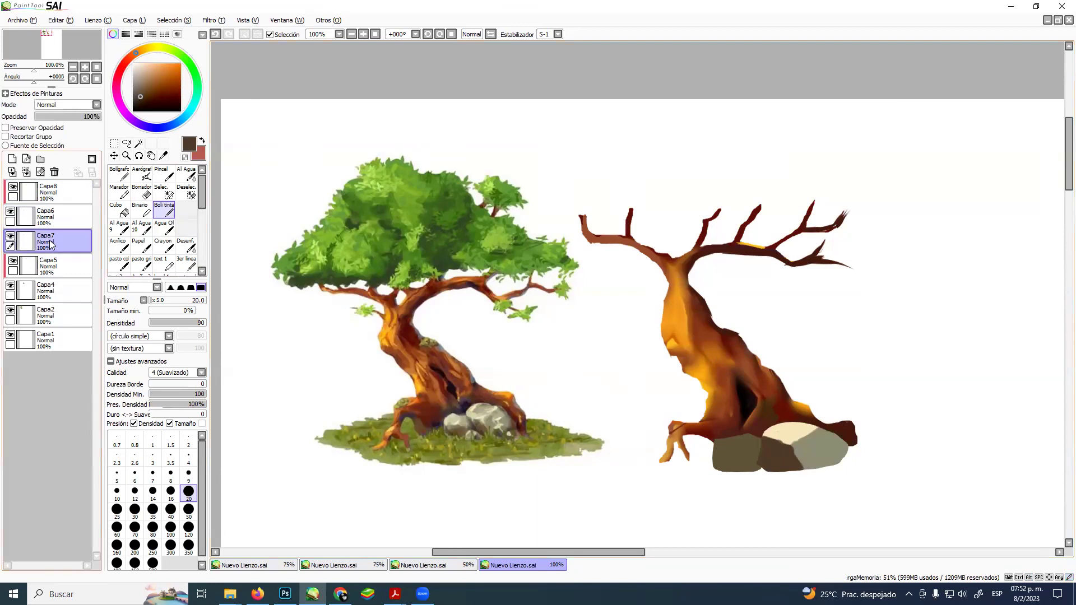
left_click(12, 158)
left_click(6, 137)
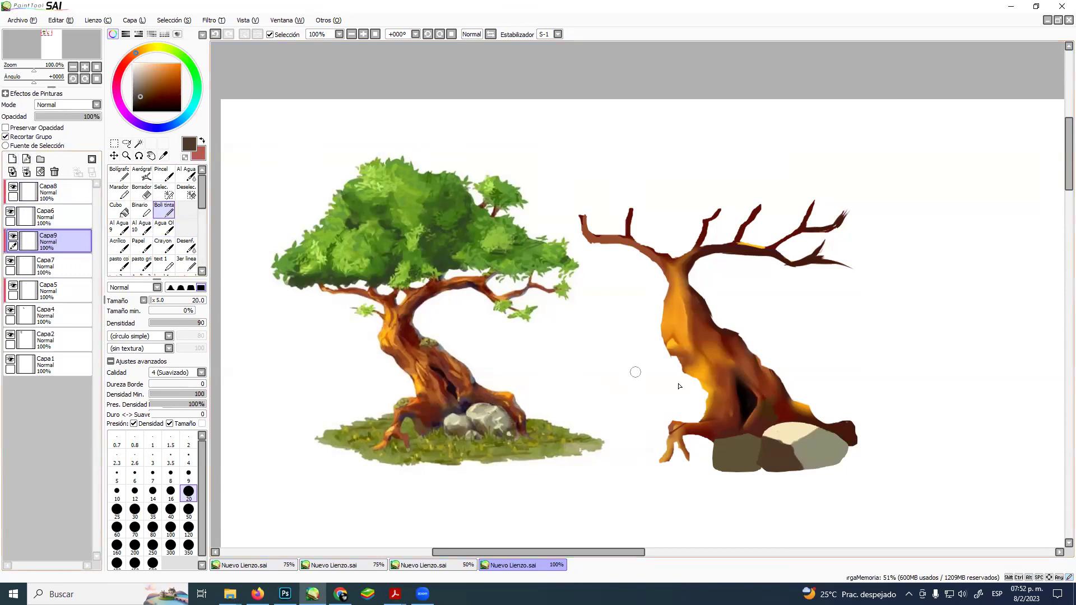
- Paint the small rock's top face in cream sampled from the large rock and block in its right face
left_click(778, 425, "alt")
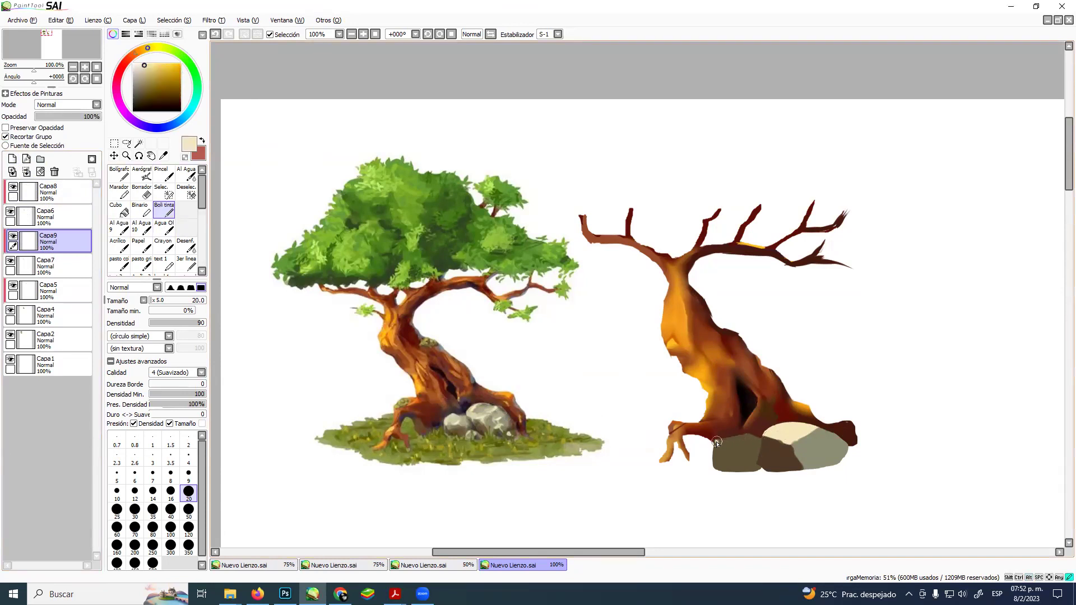
mouse_move(716, 443)
left_mouse_down()
mouse_move(726, 450)
mouse_move(719, 443)
mouse_move(756, 432)
left_mouse_up()
left_click(773, 454, "alt")
mouse_move(750, 459)
left_mouse_down()
mouse_move(752, 468)
mouse_move(752, 446)
left_mouse_up()
left_click(749, 448, "alt")
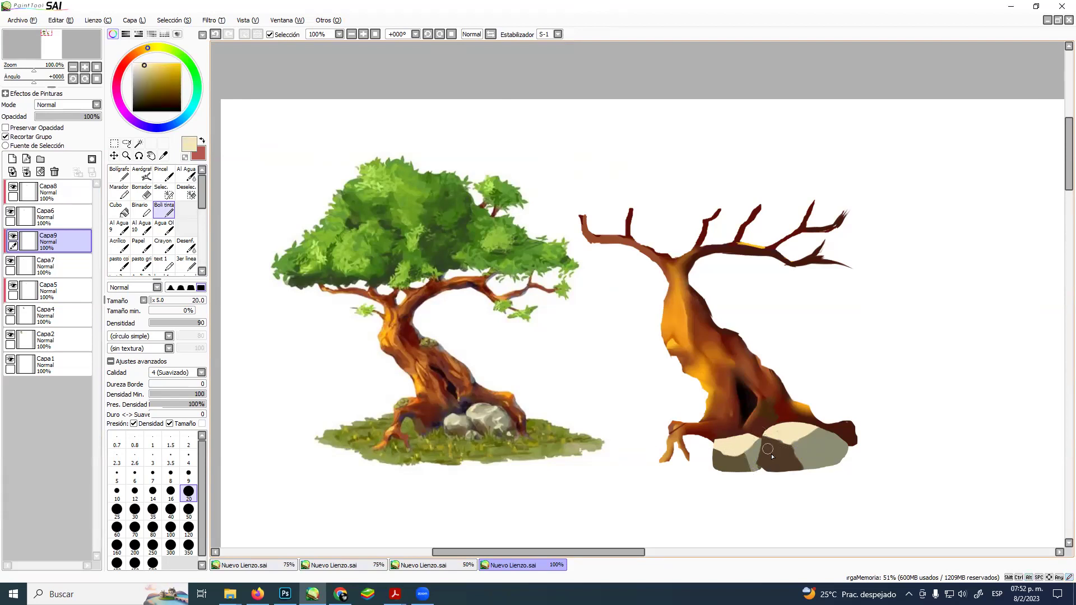
- Paint the small rock's lower left face dark brown and its right face grey with the Boli tinta brush
left_click(722, 458, "alt")
left_click_drag(722, 458, 744, 455)
left_click(724, 447, "alt")
left_click(749, 457, "alt")
left_click(749, 455, "alt")
left_click(747, 465, "alt")
left_click(749, 464, "alt")
left_click_drag(750, 469, 756, 450)
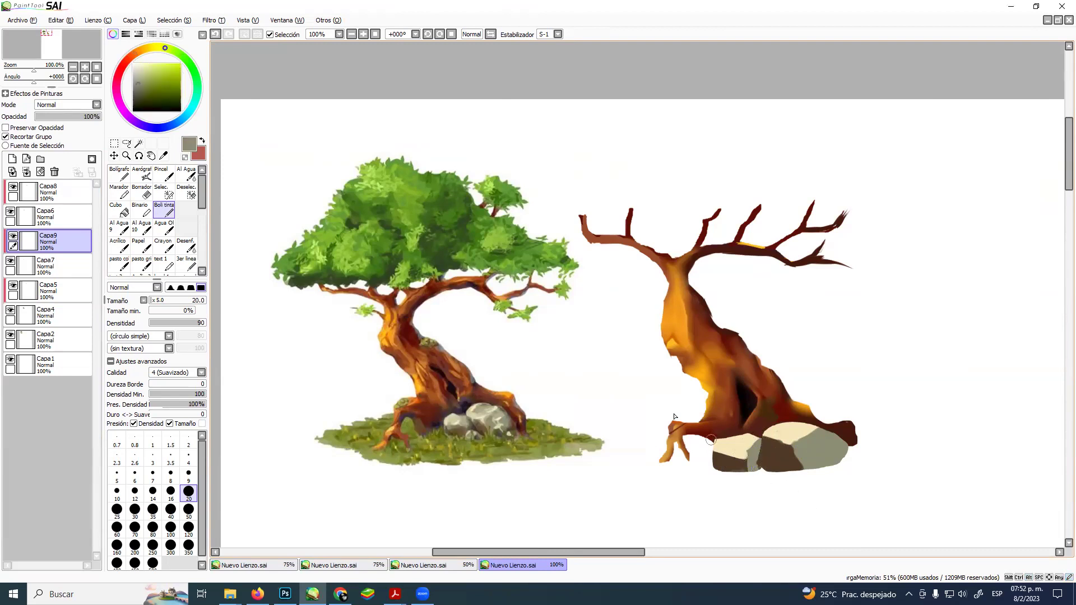
- Blend the colour edges of the small rock, and of the large rock on Capa8, with the Desenf. brush at size 25
left_click(186, 246)
key("bracketright")
key("bracketright")
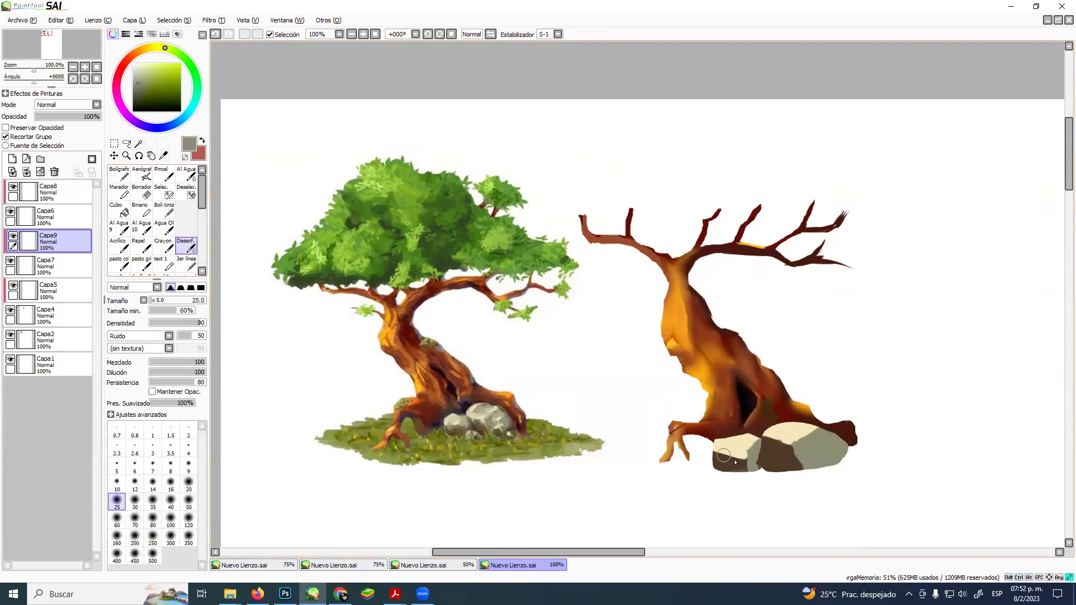
mouse_move(726, 460)
left_mouse_down()
mouse_move(757, 441)
mouse_move(756, 473)
left_mouse_up()
left_click(56, 192)
mouse_move(775, 433)
left_mouse_down()
mouse_move(805, 454)
mouse_move(768, 439)
mouse_move(805, 470)
mouse_move(806, 442)
mouse_move(827, 426)
mouse_move(784, 453)
mouse_move(765, 435)
mouse_move(825, 431)
mouse_move(781, 461)
left_mouse_up()
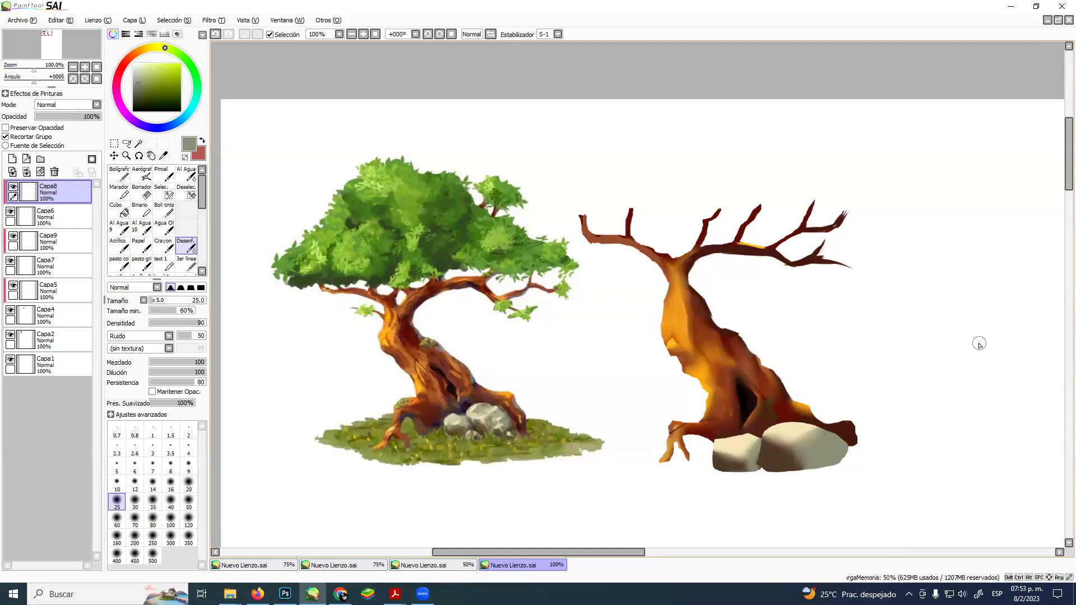
- Hide and show the layers one by one to identify the trunk's clipped colour layer, and make Capa5 active
left_click(14, 243)
left_click(13, 236)
left_click(13, 236)
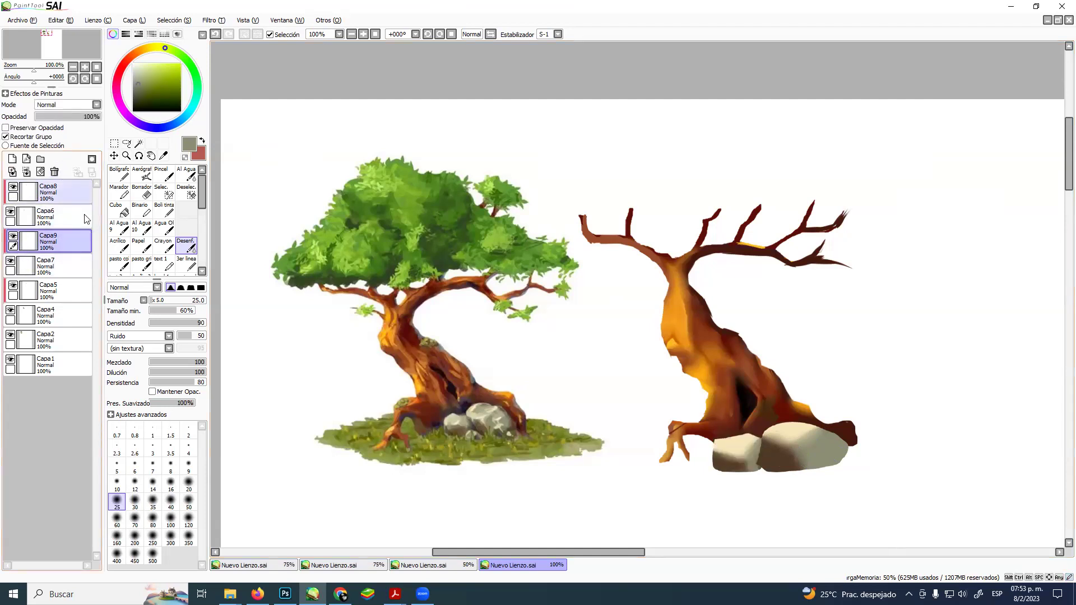
left_click(26, 261)
left_click(10, 261)
left_click(10, 261)
left_click(13, 236)
left_click(13, 236)
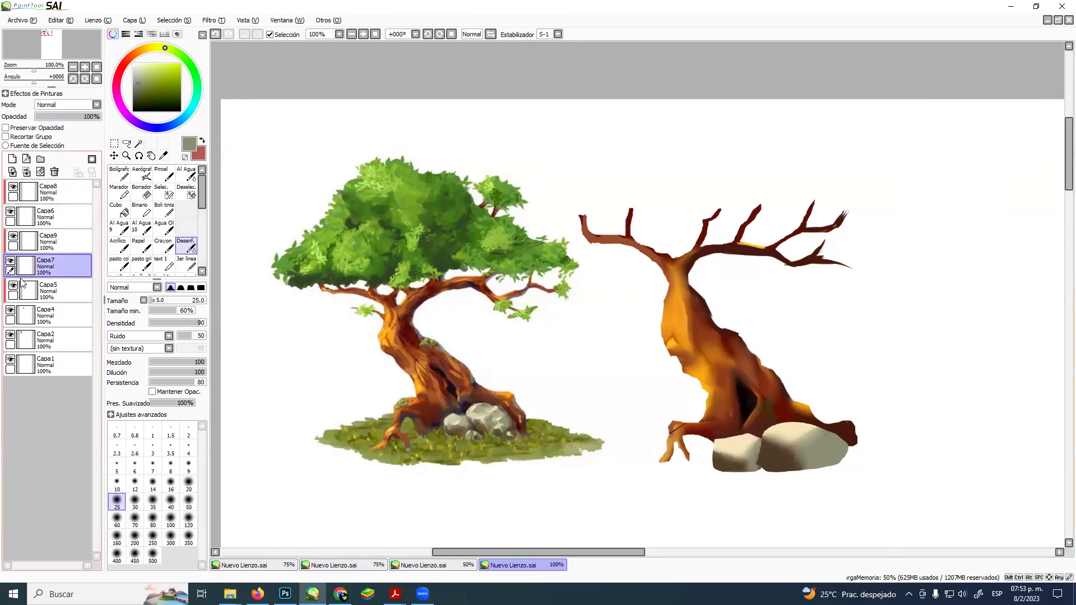
left_click(17, 292)
left_click(13, 286)
left_click(13, 285)
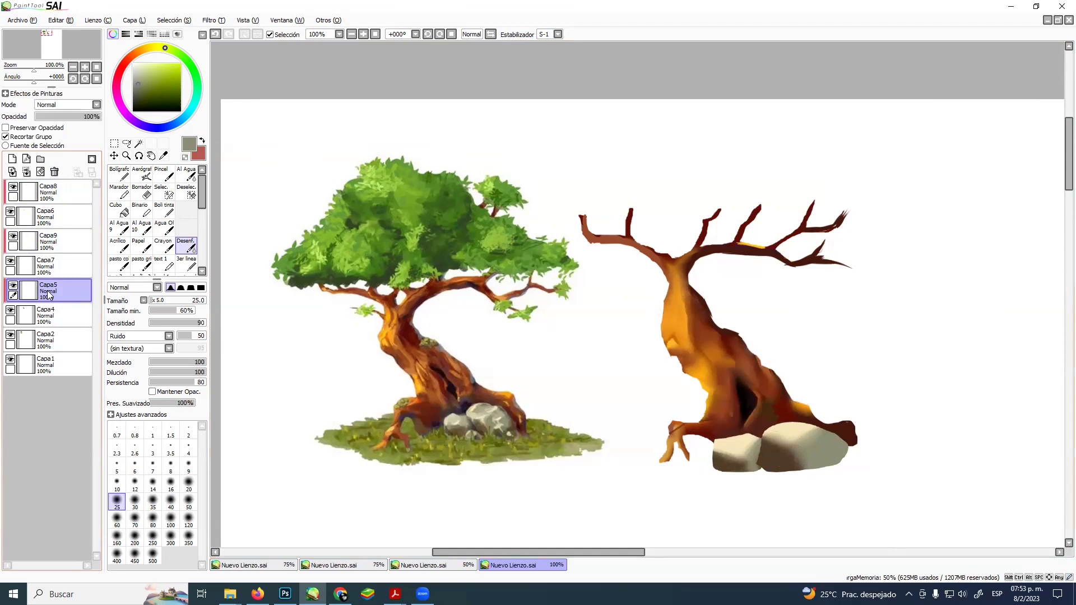
- Paint dark red-brown shading sampled from the reference trunk along the trunk's right side and blend it with the Desenf. brush
left_click(163, 211)
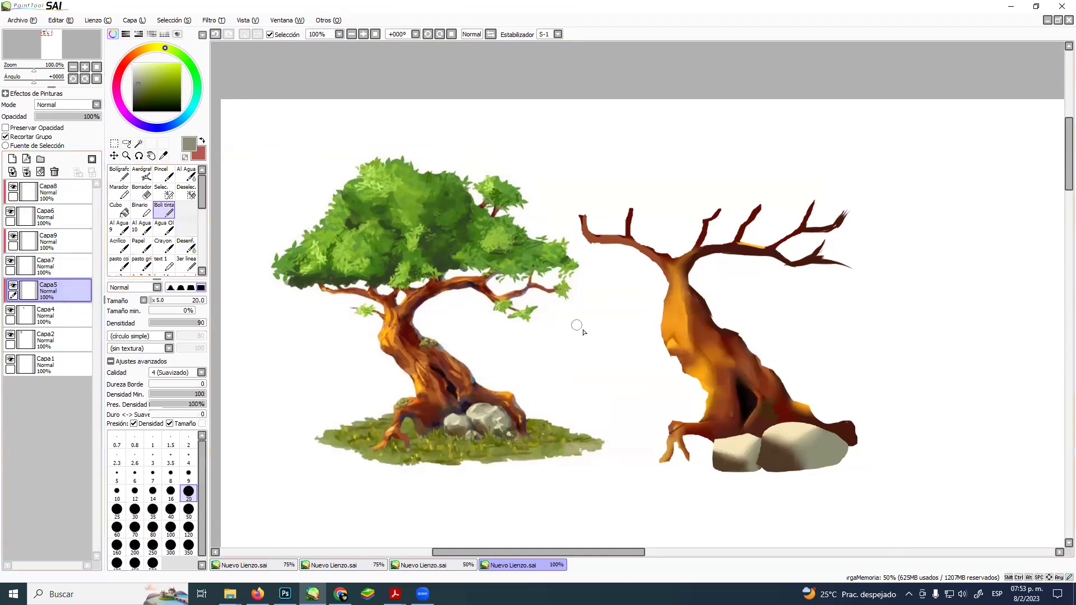
left_click(410, 326, "alt")
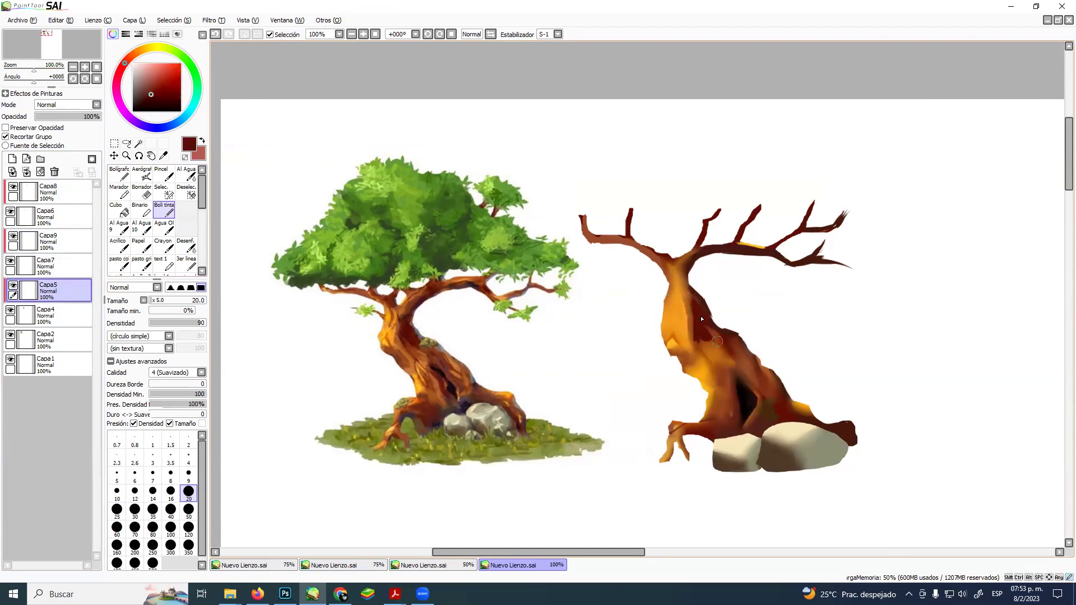
left_click(186, 245)
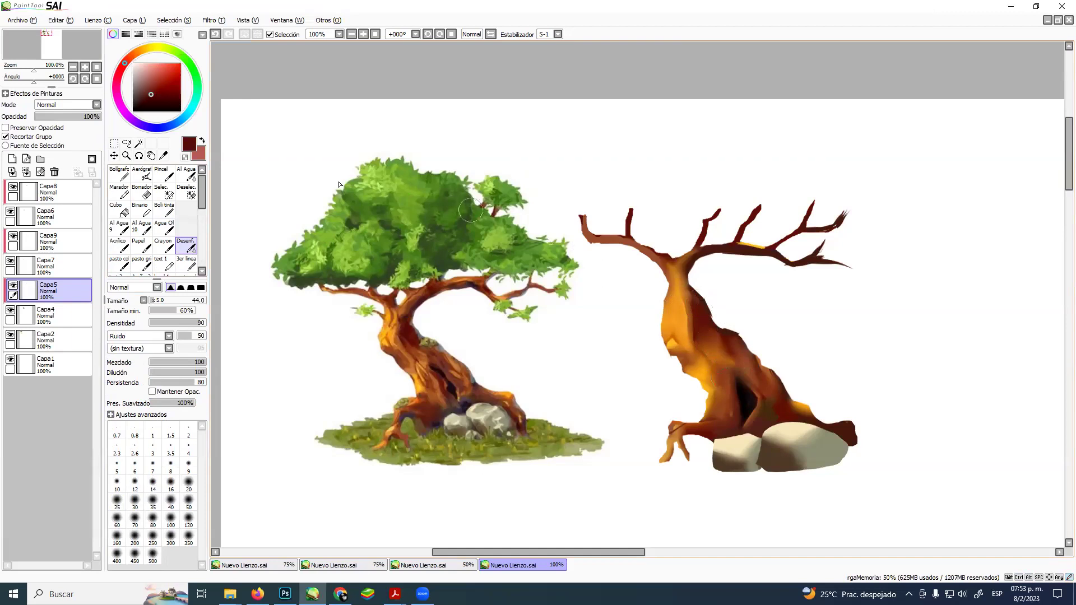
- Paint orange-brown strokes sampled from the reference trunk to the right of the hollow and blend them with Desenf. at size 11
left_click(168, 209)
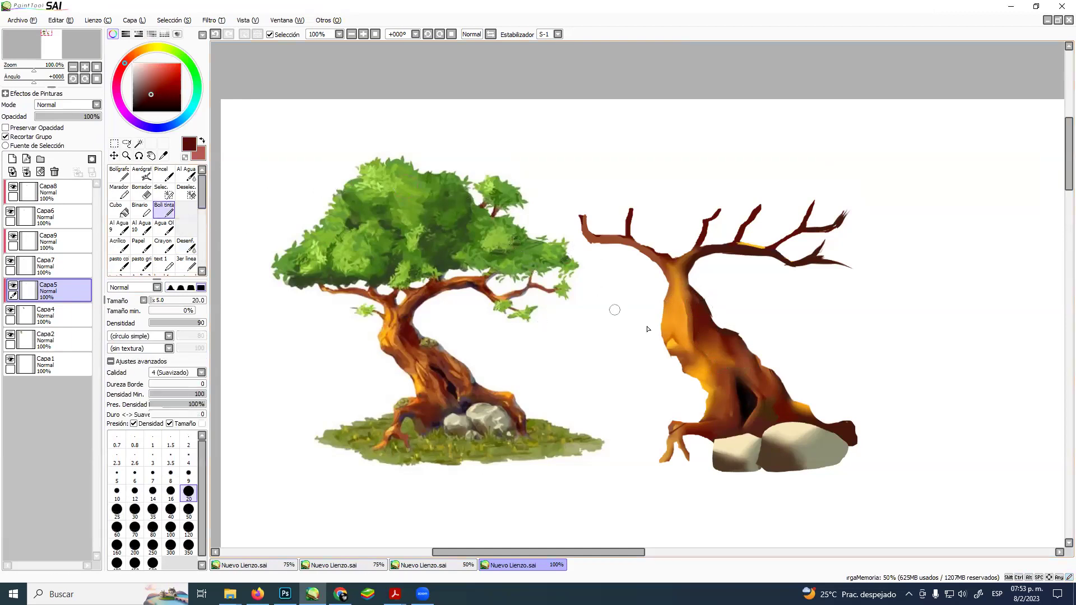
key("alt")
left_click(460, 371, "alt")
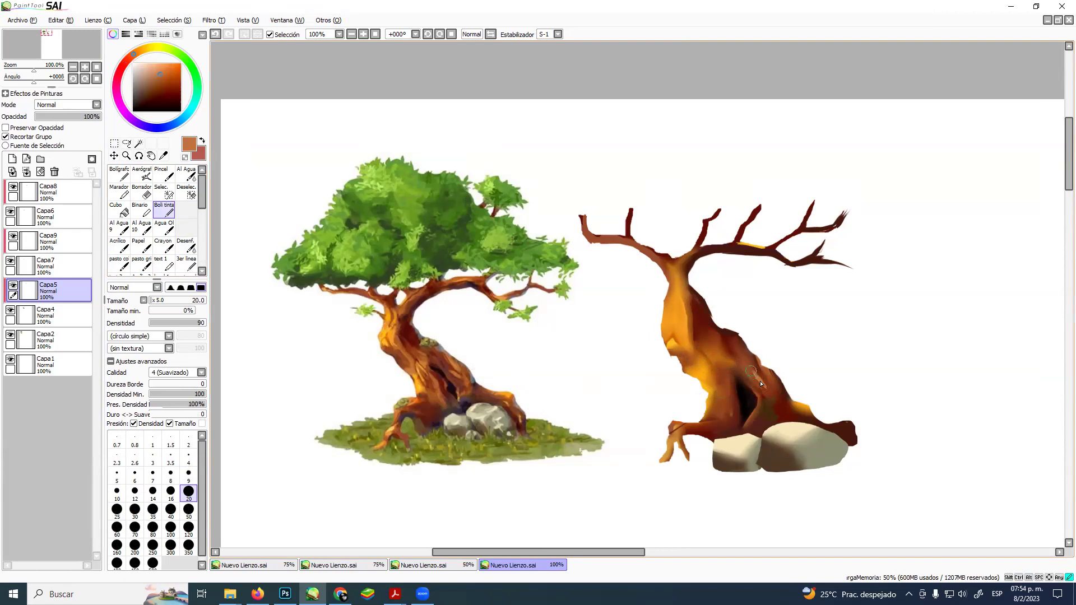
left_click_drag(766, 383, 756, 354)
left_click(186, 246)
mouse_move(746, 350)
left_mouse_down("ctrl+alt")
mouse_move(742, 363)
mouse_move(757, 356)
left_mouse_up("ctrl+alt")
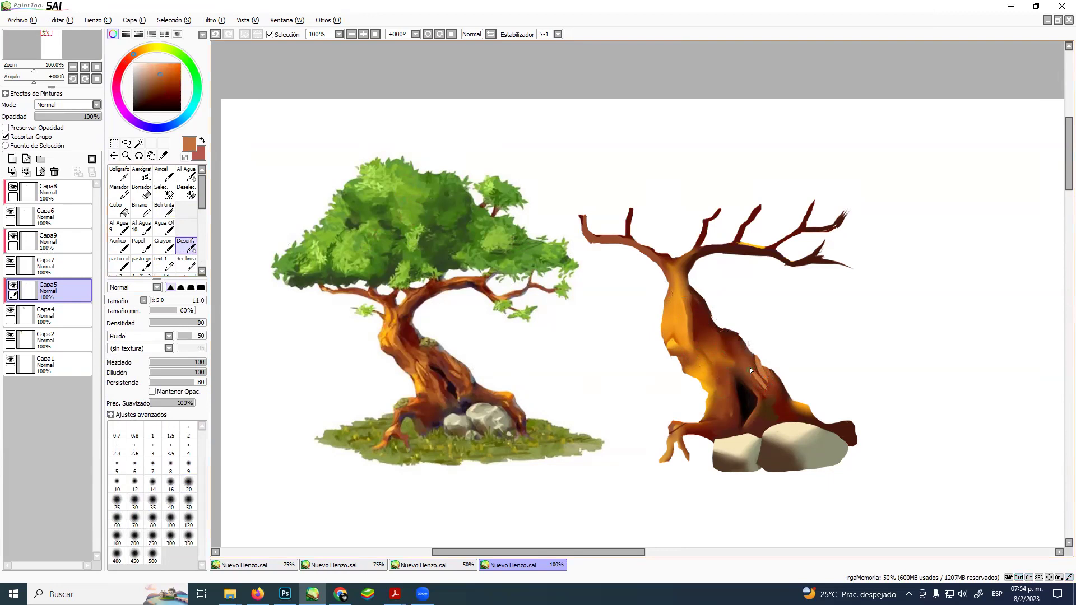
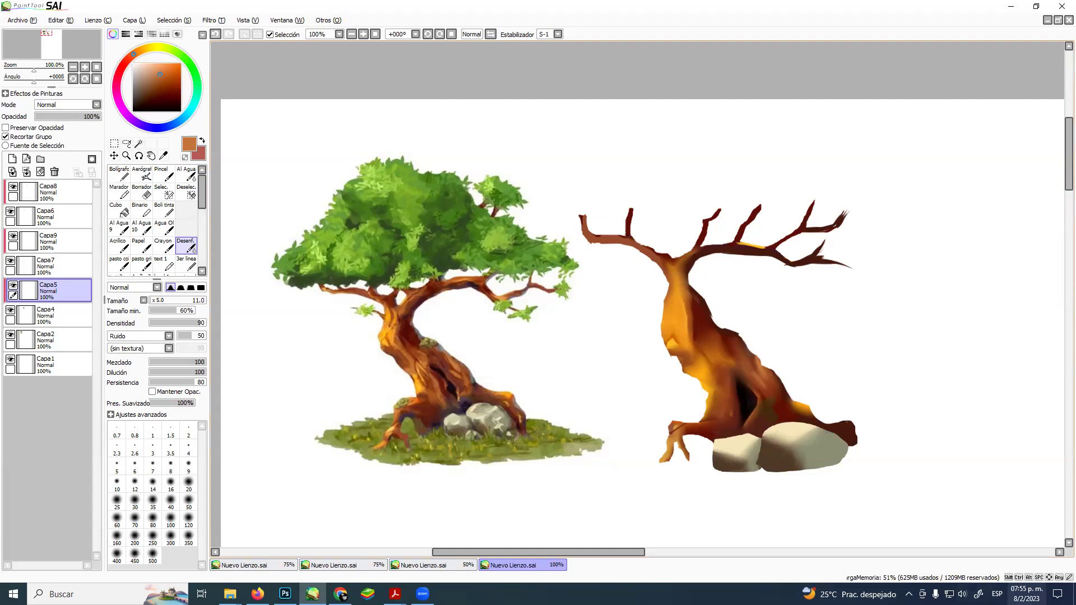
left_click(1026, 594)
key("Escape")
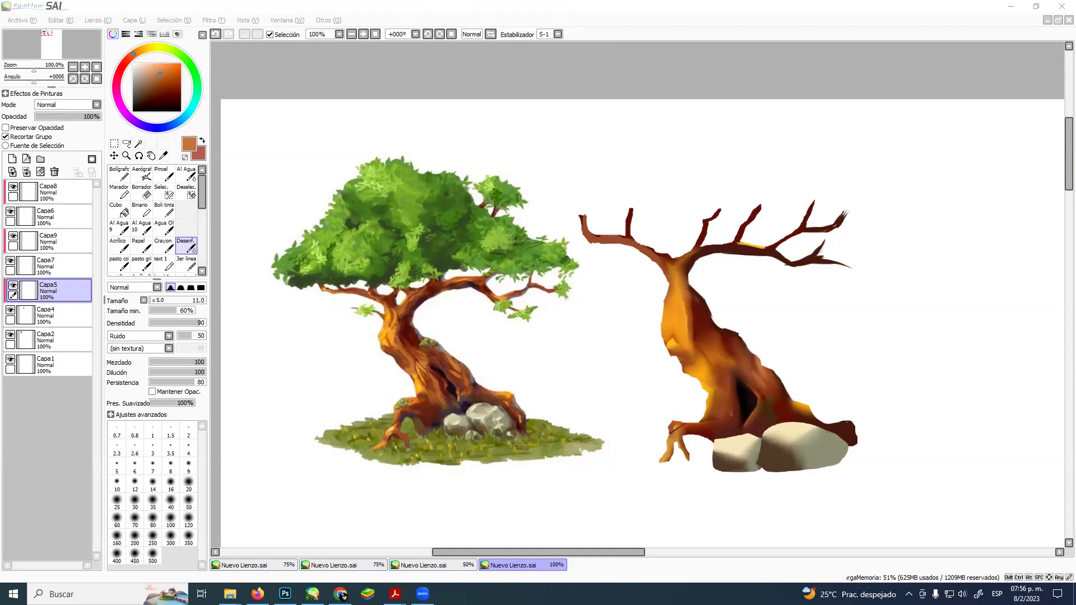
key("alt+Tab")
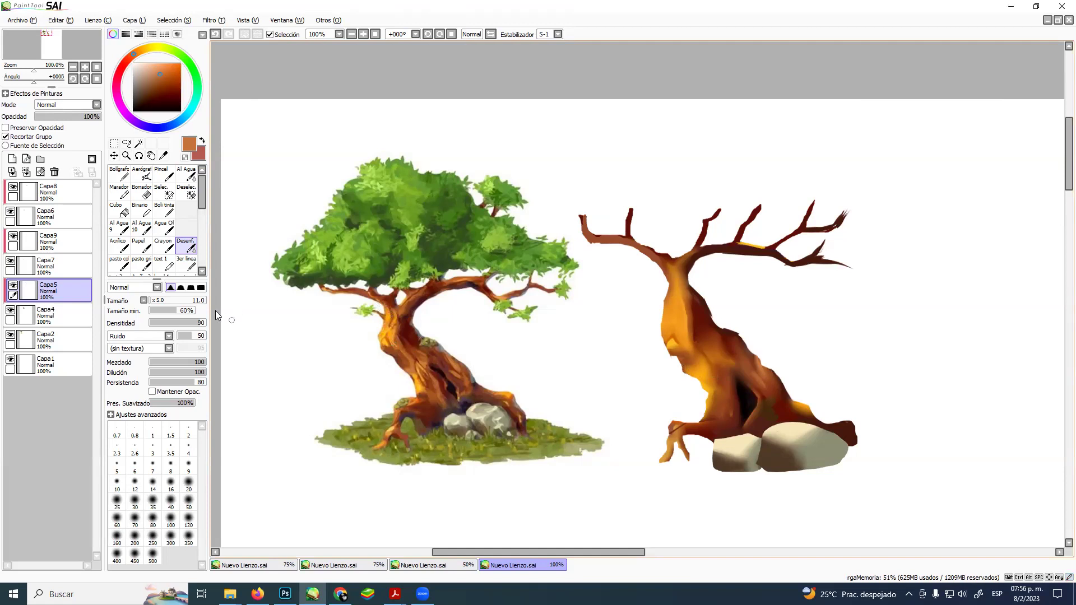
- On Capa8, paint cream highlights sampled from the reference rocks on the large rock's top face with the Boli tinta brush
left_click(11, 213)
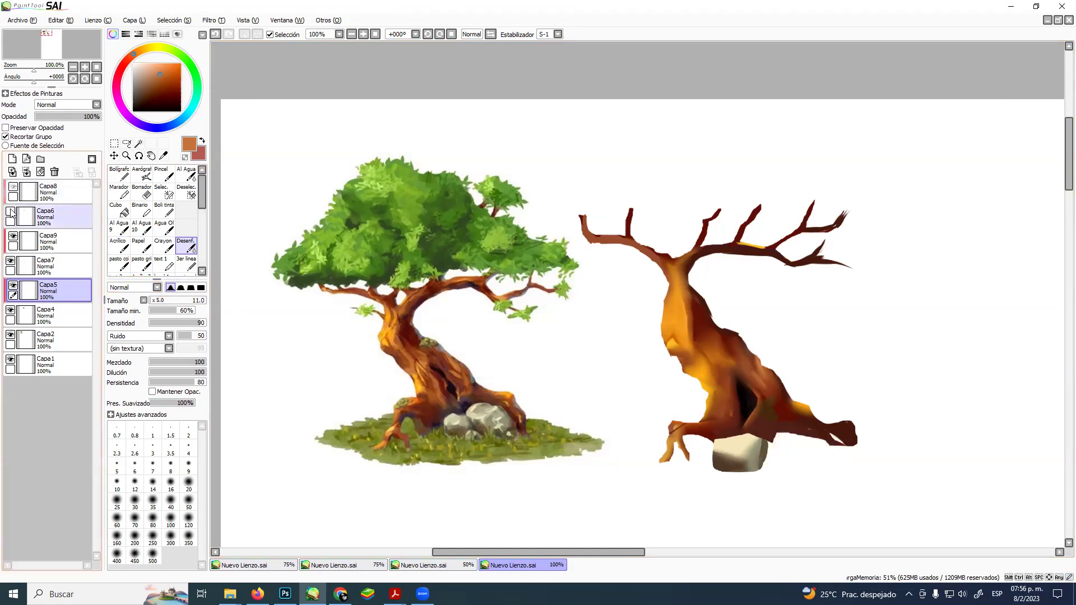
left_click(13, 212)
left_click(15, 194)
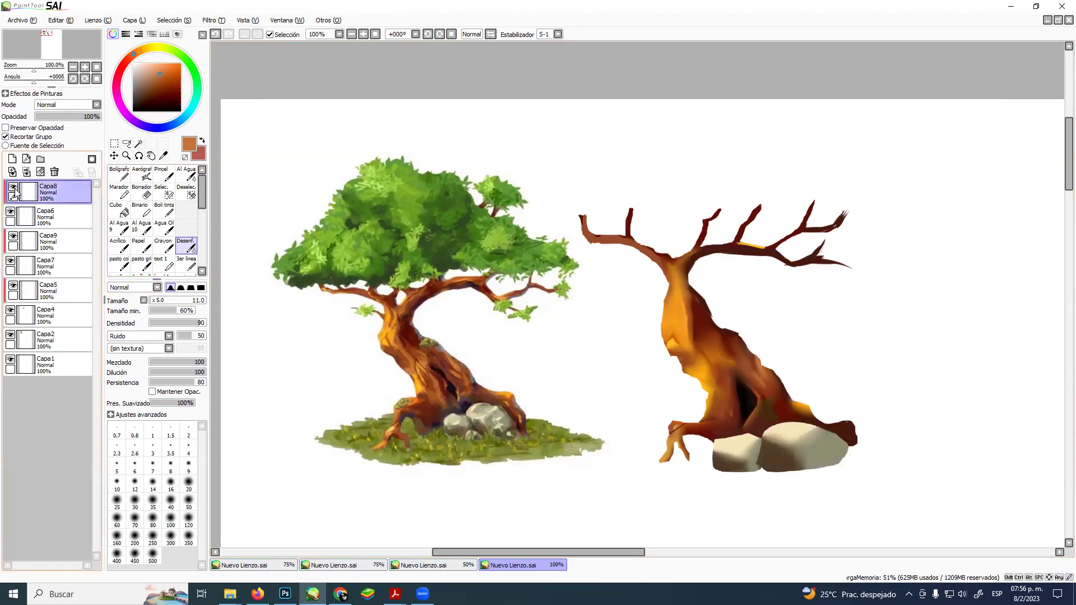
left_click(12, 187)
left_click(12, 187)
left_click(164, 211)
key("alt")
left_click(501, 417, "alt")
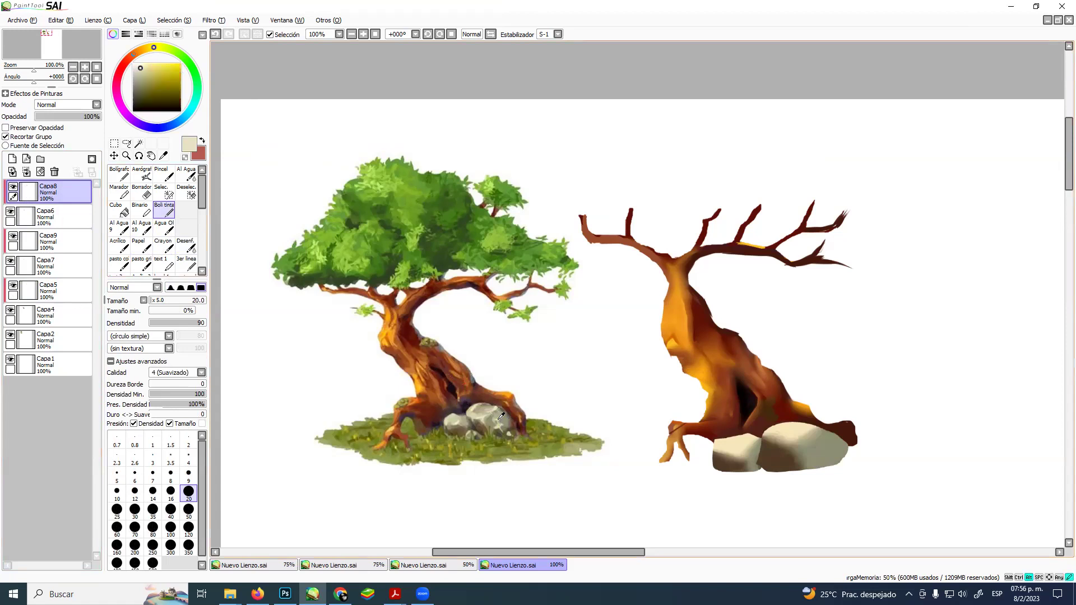
left_click(460, 419, "alt")
key("ctrl+z")
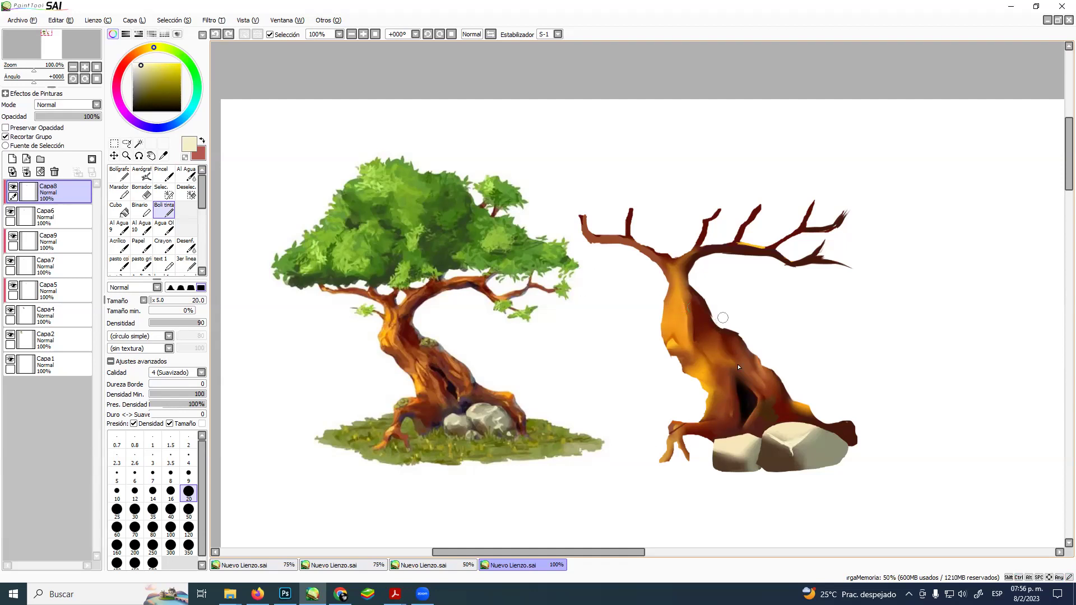
left_click(769, 432)
- Paint a dark olive patch sampled from the reference rock on the large rock's lower right face, undoing the last stroke
key("alt")
left_click(502, 427, "alt")
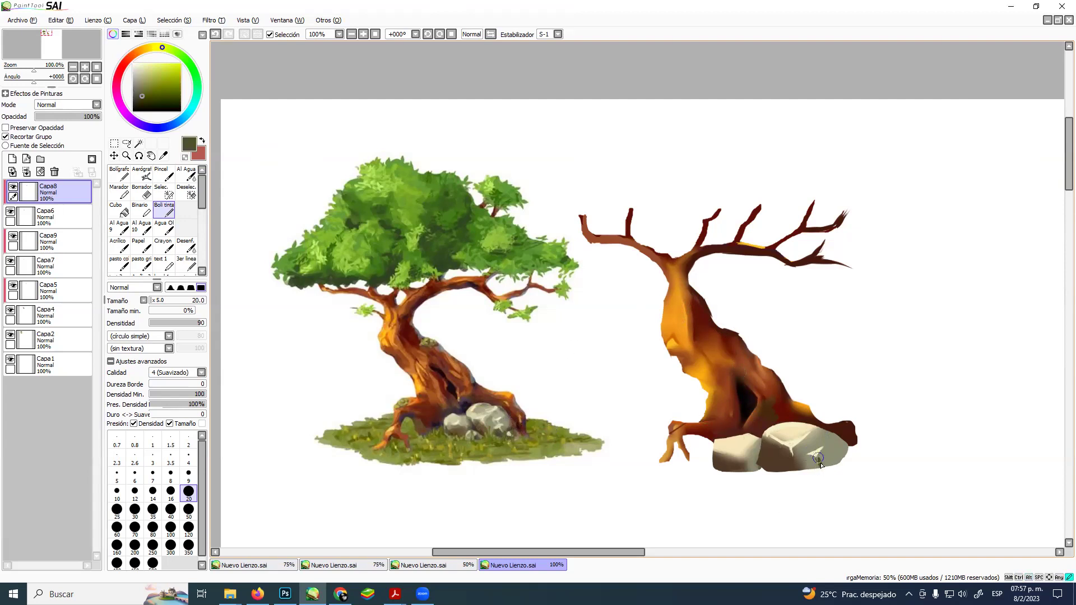
left_click_drag(828, 459, 819, 453)
left_click(806, 463, "alt")
left_click(810, 462, "alt")
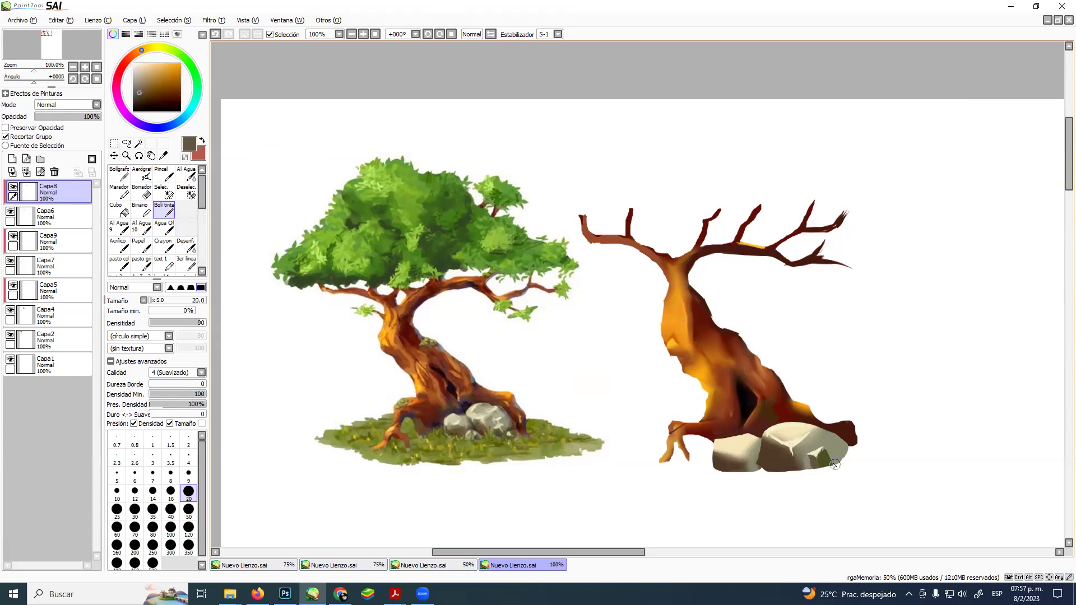
key("ctrl+z")
- Blend the large rock's highlights and dark patch with the Desenf. brush at up to size 16
left_click(181, 246)
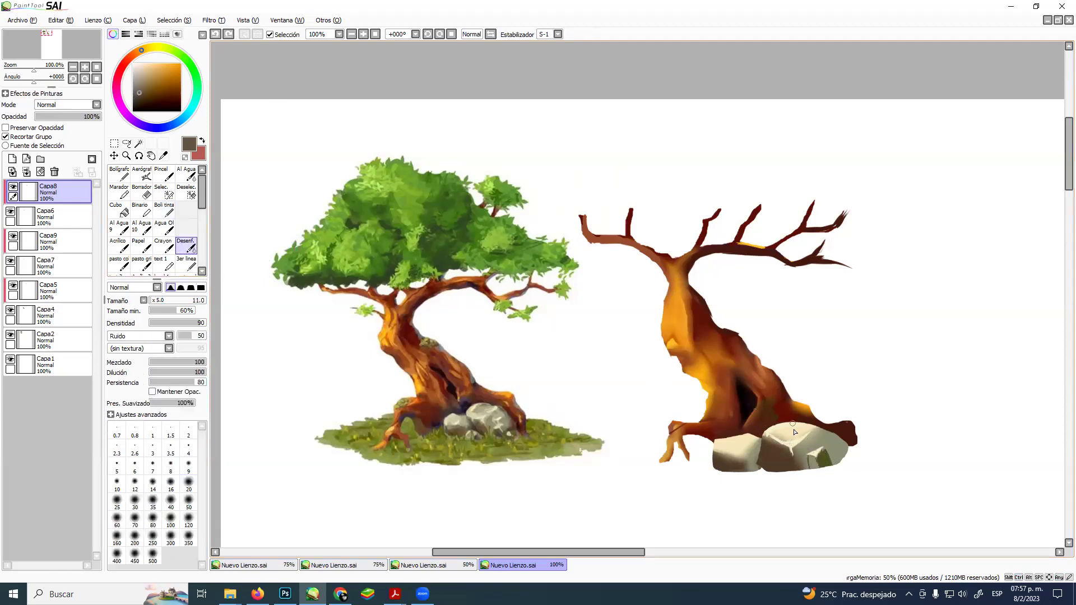
left_click_drag(773, 436, 803, 434)
mouse_move(795, 453)
left_mouse_down()
mouse_move(801, 446)
mouse_move(785, 451)
left_mouse_up()
mouse_move(811, 463)
left_mouse_down()
mouse_move(826, 454)
mouse_move(817, 445)
left_mouse_up()
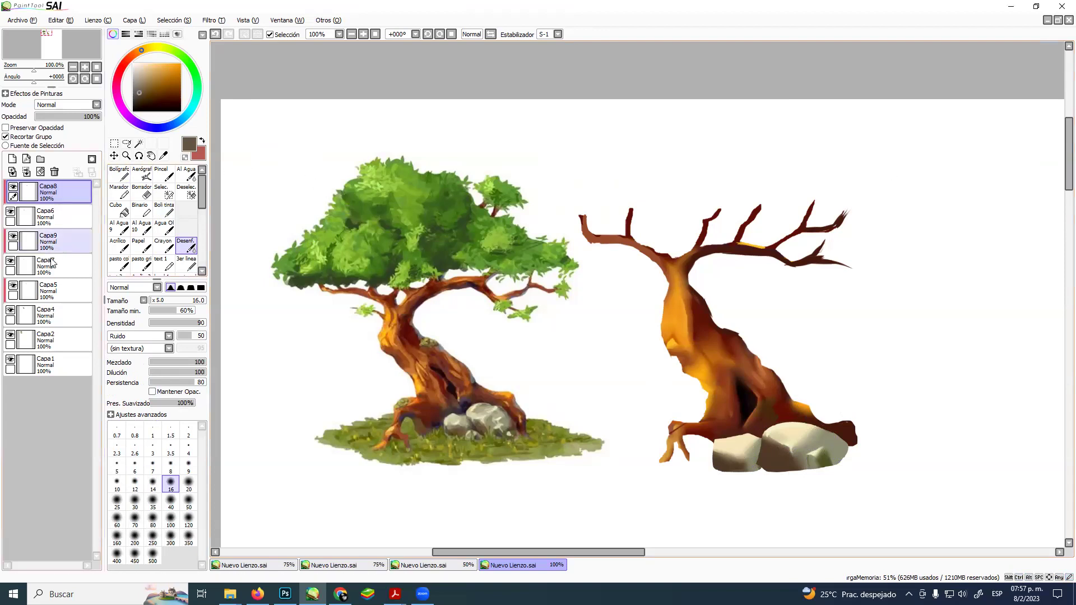
- On Capa5, paint a brown stroke sampled from the reference trunk on the upper trunk below the fork
left_click(10, 314)
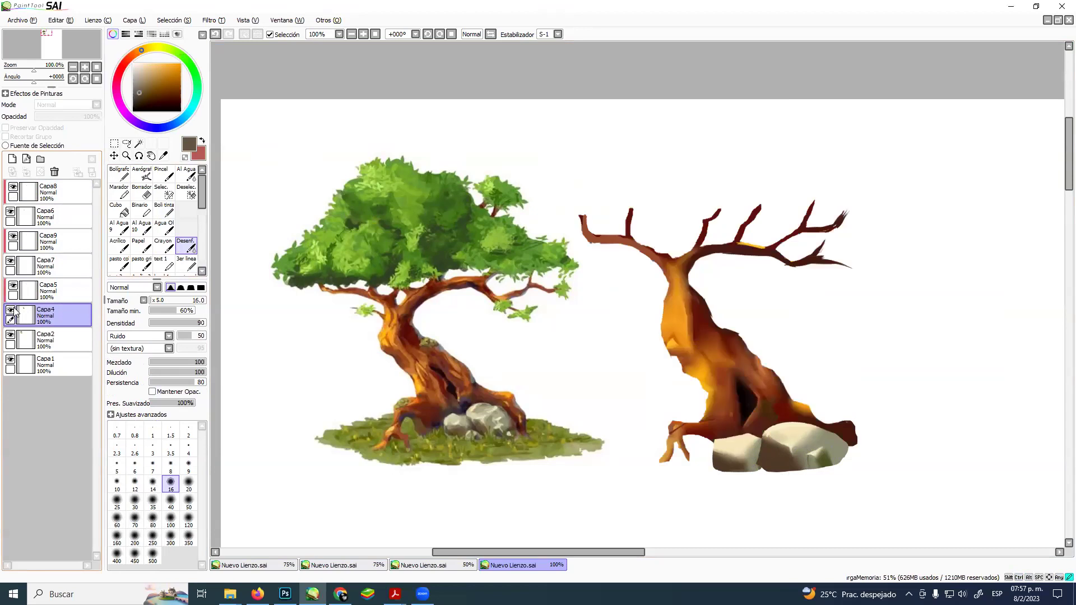
left_click(49, 295)
left_click(13, 286)
left_click(13, 285)
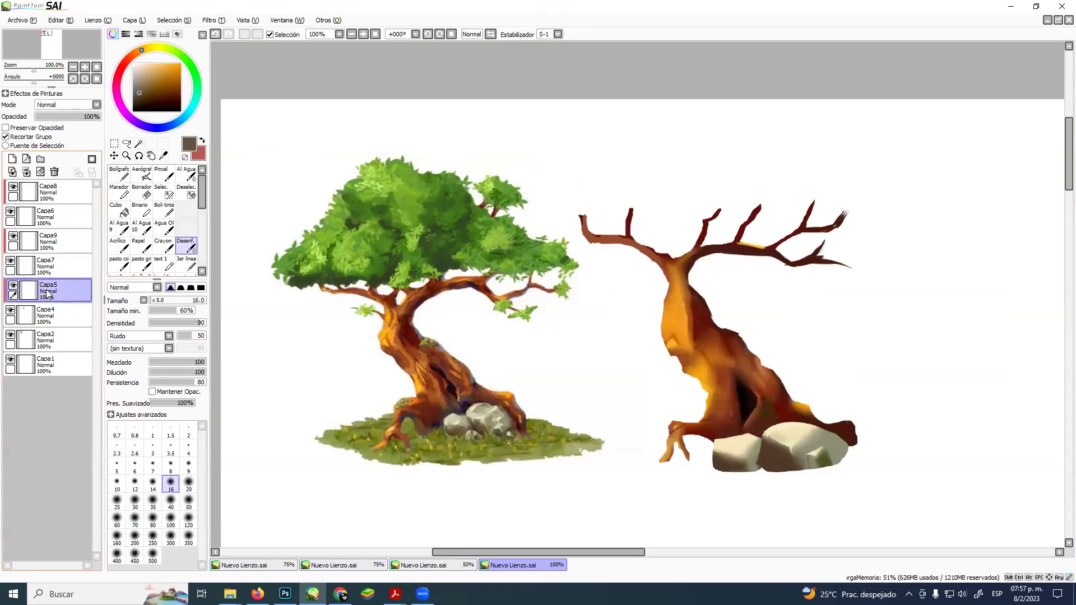
left_click(159, 212)
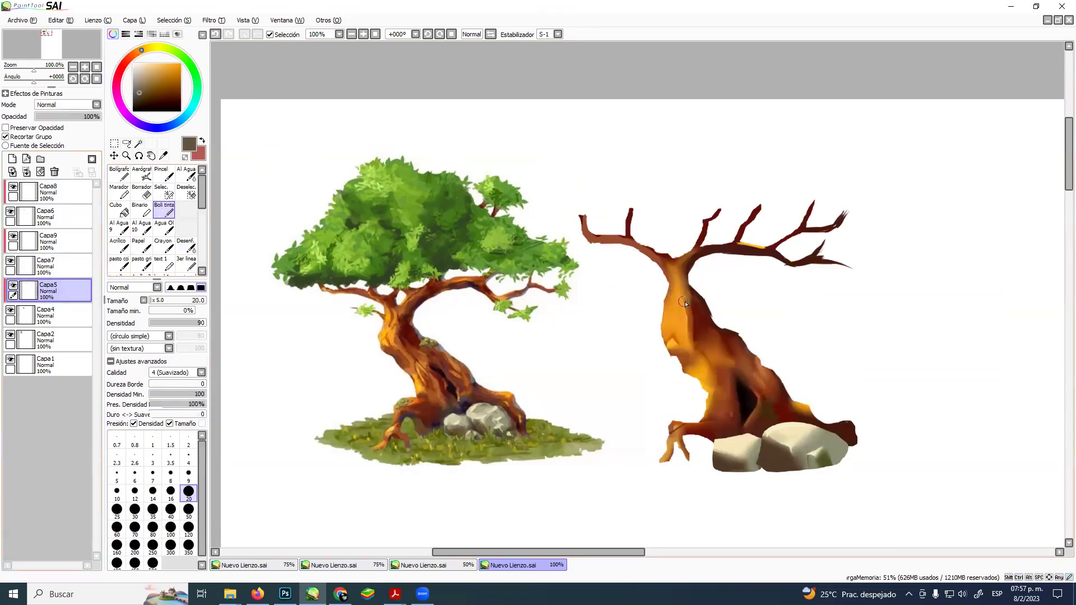
left_click(401, 308, "alt")
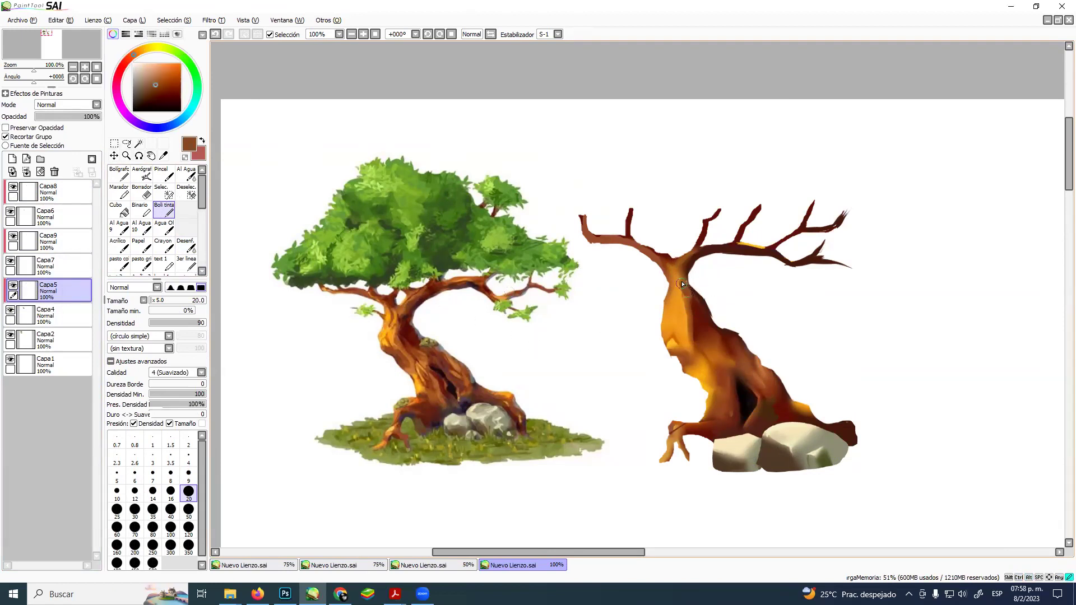
left_click_drag(683, 283, 688, 300)
key("alt")
left_click(393, 312, "alt")
left_click_drag(673, 305, 673, 277)
key("ctrl+z")
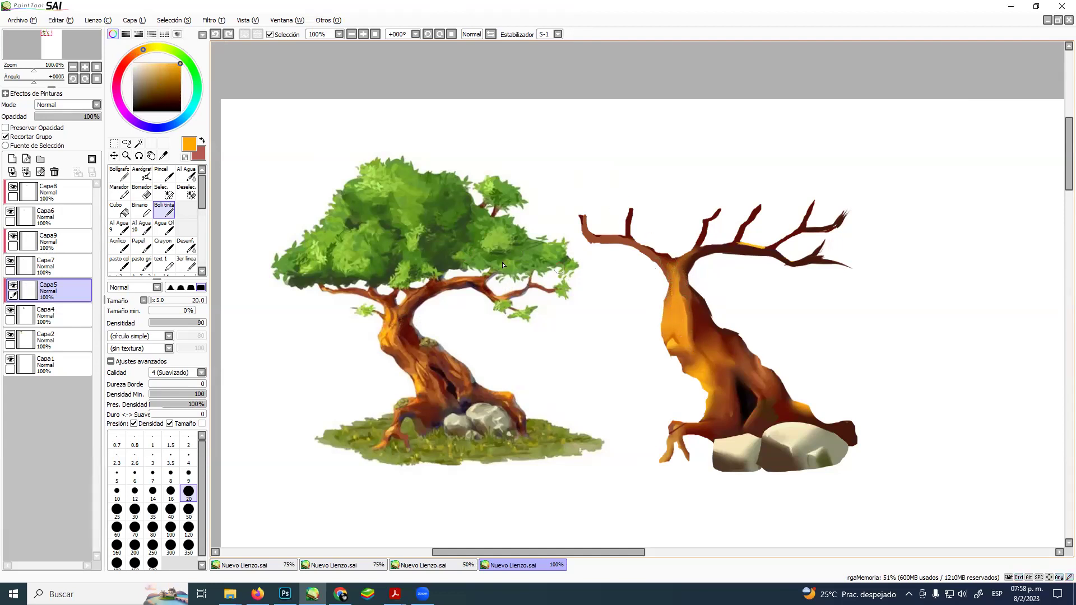
- Lighten the left and middle branches in orange-brown sampled from the reference tree's branch
left_click(378, 287, "alt")
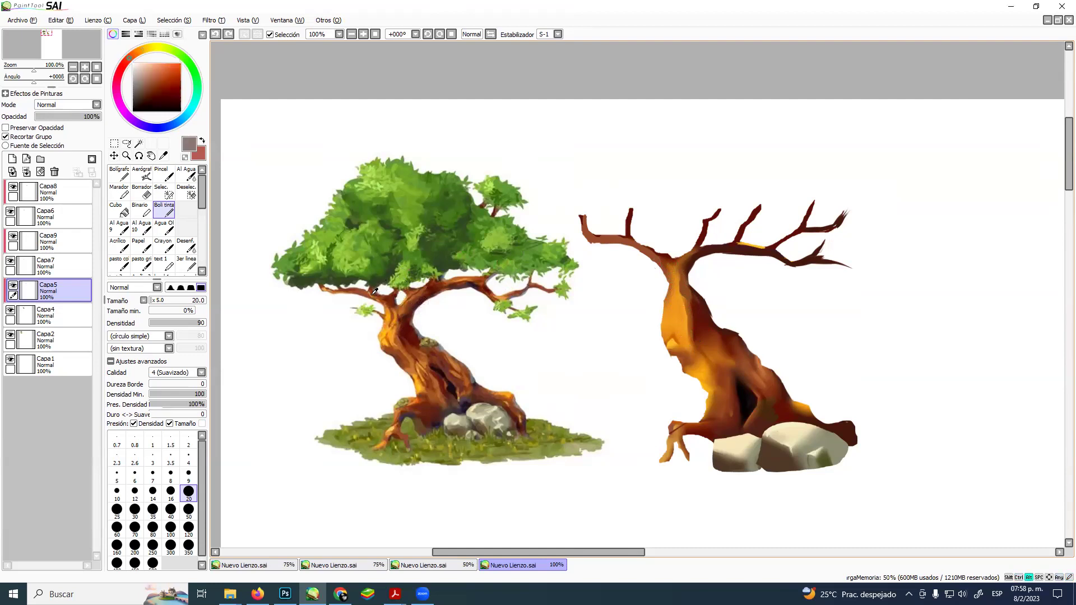
mouse_move(644, 249)
left_mouse_down()
mouse_move(647, 243)
mouse_move(680, 260)
mouse_move(671, 251)
mouse_move(687, 254)
mouse_move(692, 241)
mouse_move(687, 254)
mouse_move(710, 209)
mouse_move(742, 231)
mouse_move(779, 200)
left_mouse_up()
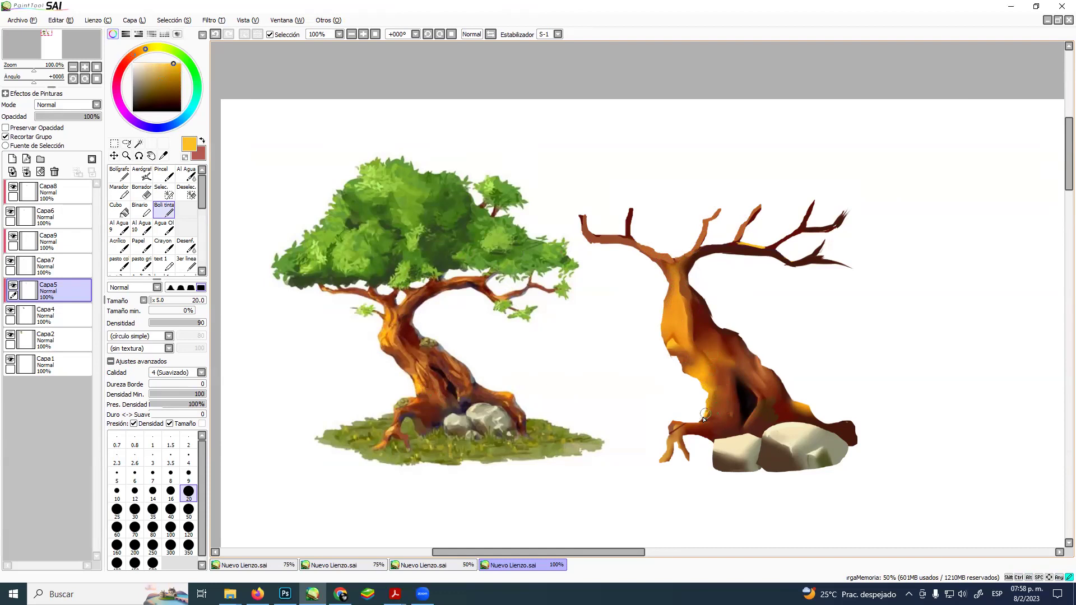
- Paint yellow-orange highlights on the trunk's lower left edge, left roots and hollow rim, and blend them with Desenf. down to size 14
left_click_drag(704, 414, 709, 404)
left_click_drag(714, 408, 708, 389)
mouse_move(709, 384)
left_mouse_down()
mouse_move(713, 419)
mouse_move(679, 435)
mouse_move(673, 464)
left_mouse_up()
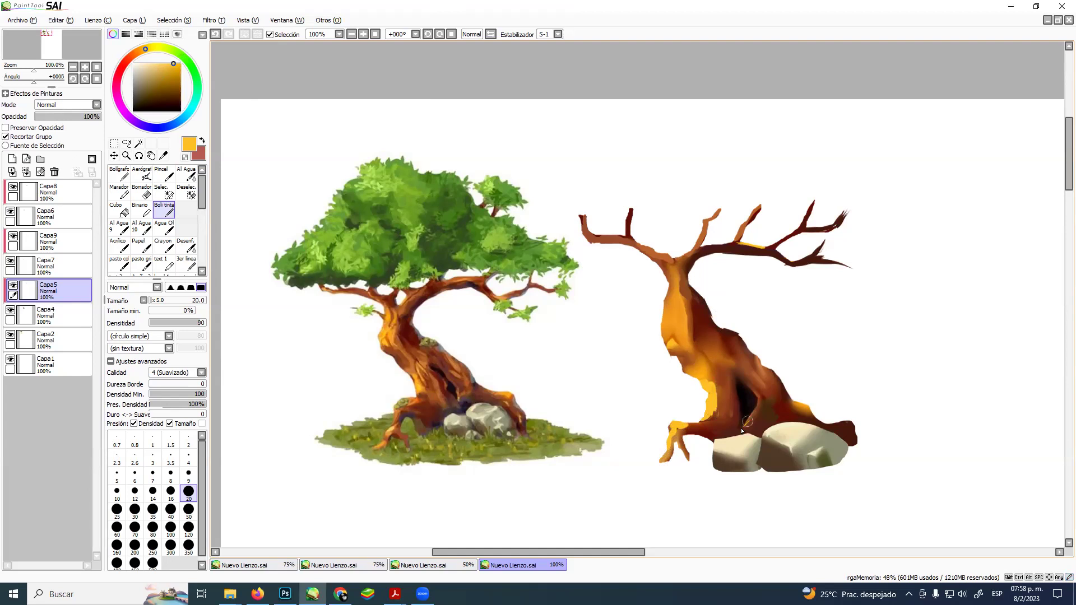
mouse_move(745, 423)
left_mouse_down()
mouse_move(760, 405)
mouse_move(745, 424)
mouse_move(753, 395)
mouse_move(758, 406)
mouse_move(748, 386)
mouse_move(755, 425)
left_mouse_up()
left_click(195, 248)
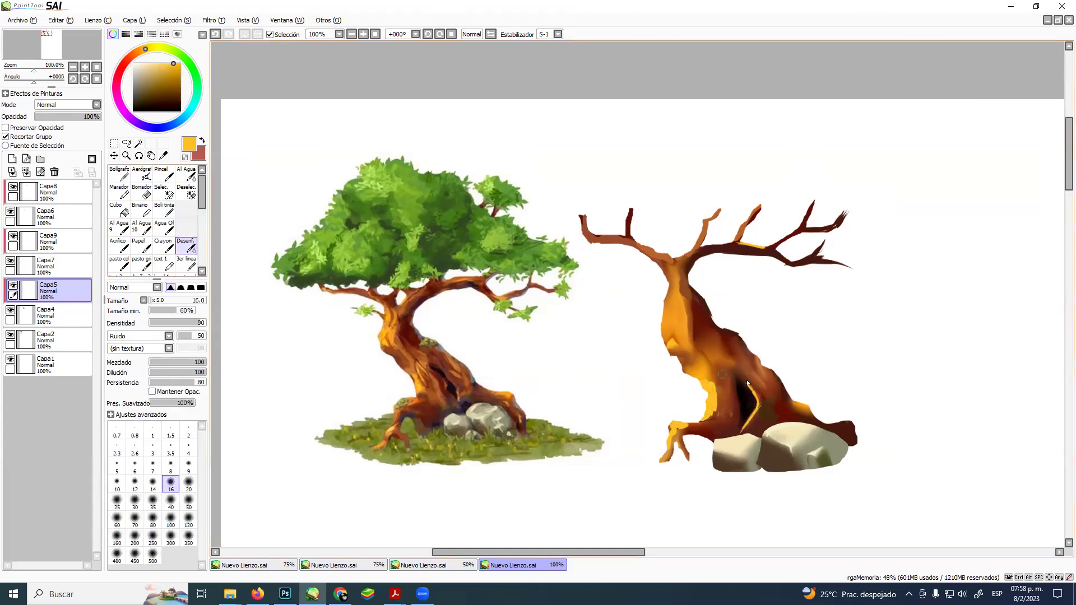
key("bracketleft")
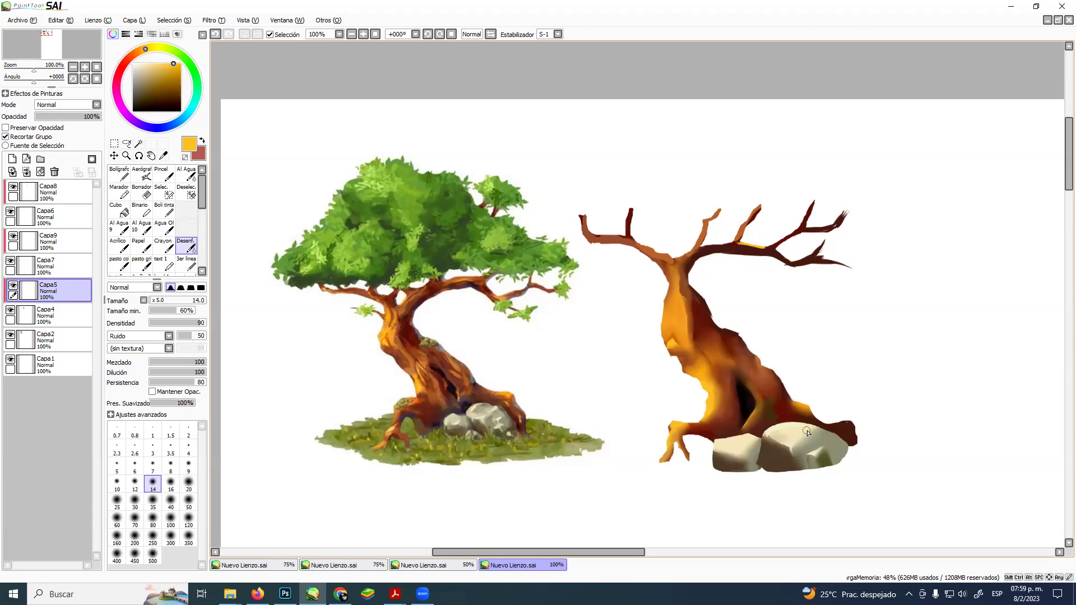
- Add a new layer above Capa8 and choose the árbol brush for the foliage
left_click(73, 195)
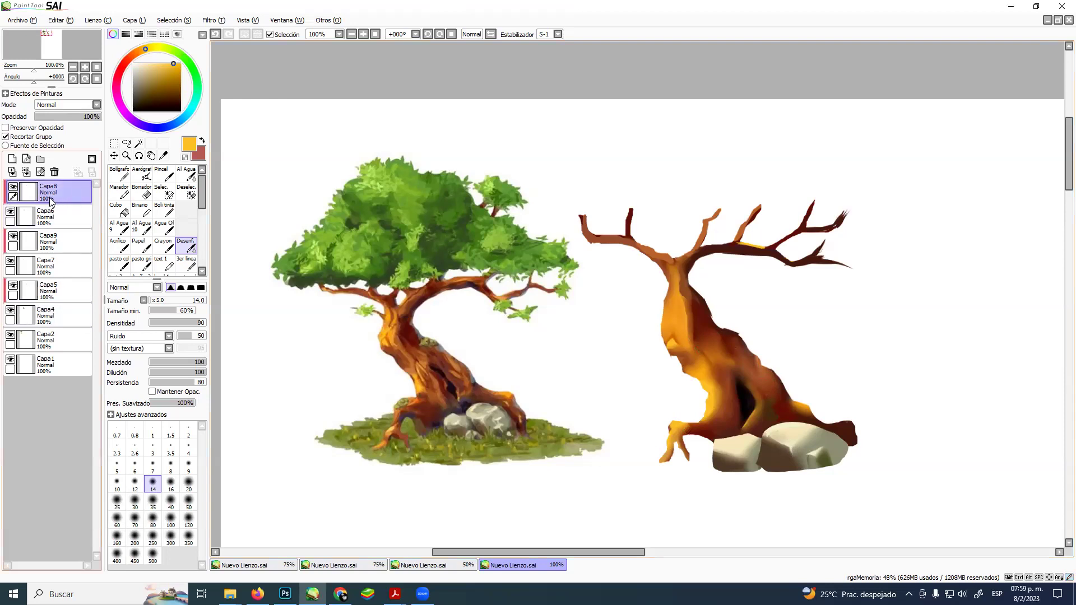
left_click(12, 159)
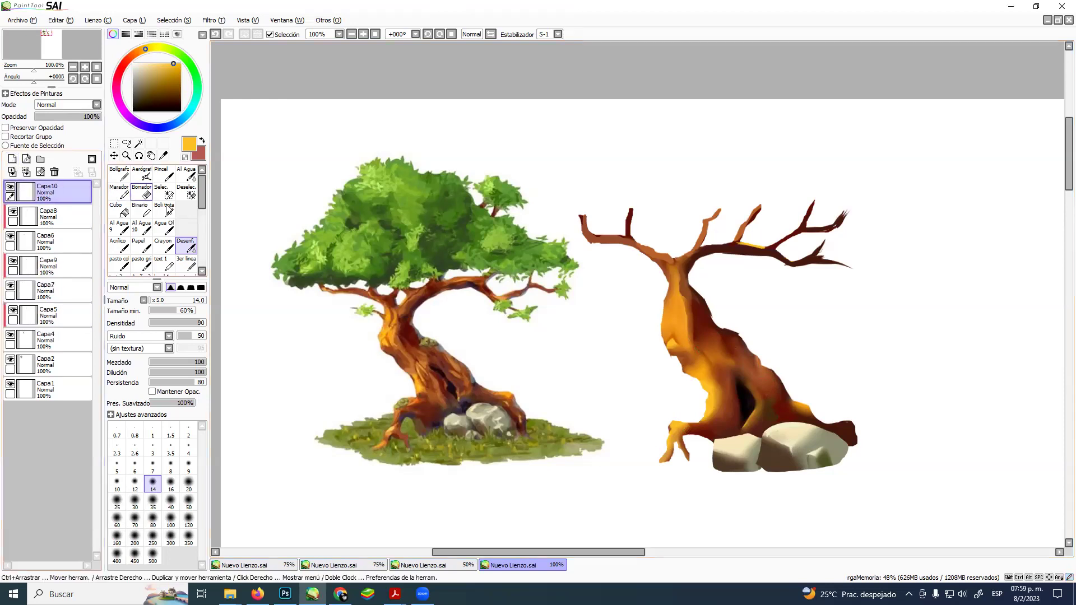
mouse_move(203, 193)
left_mouse_down()
mouse_move(211, 237)
mouse_move(212, 222)
left_mouse_up()
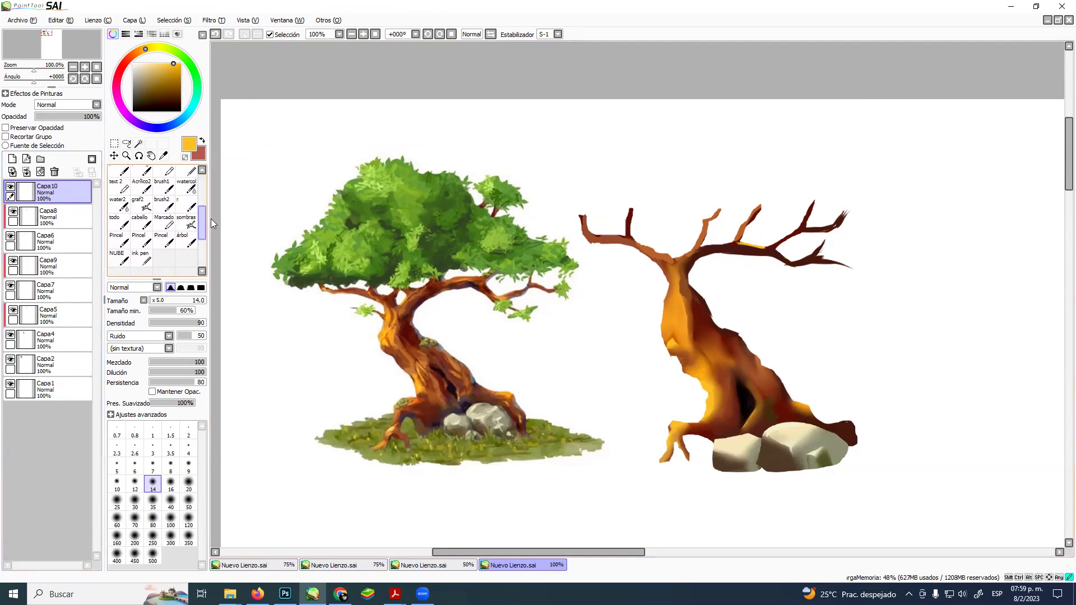
left_click(186, 240)
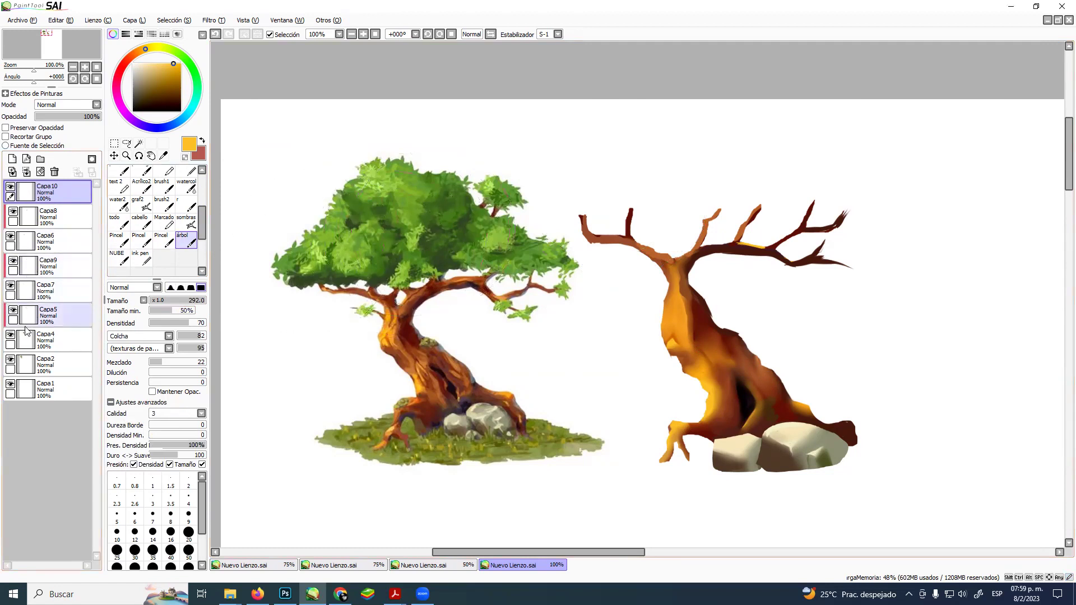
- Shrink the reference tree on Capa2 to about half its size and move it to the canvas's upper left corner
left_click(10, 360)
left_click(10, 359)
left_click(69, 363)
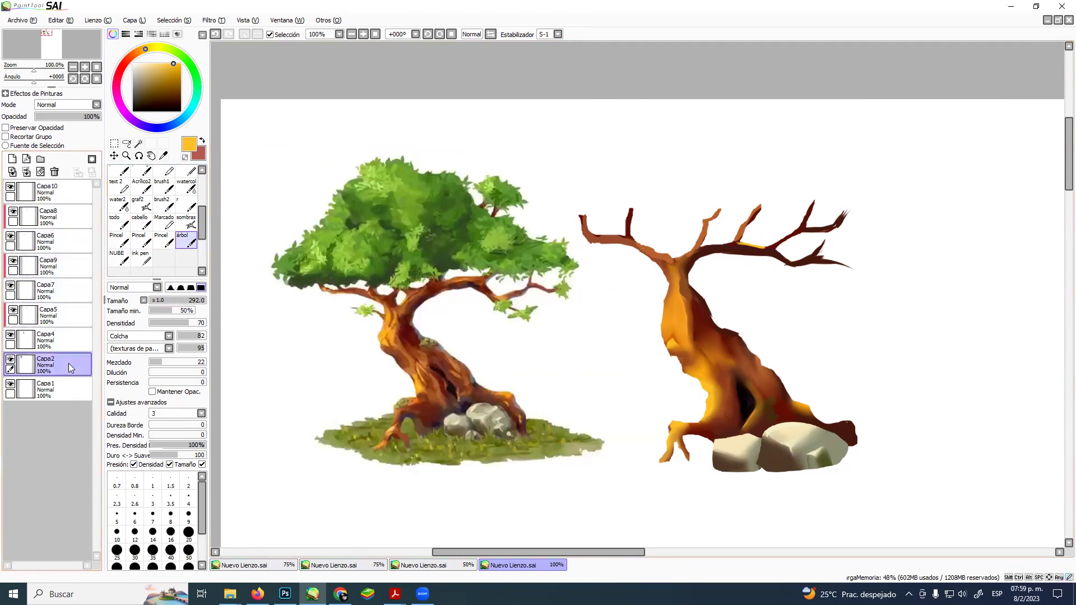
key("ctrl+t")
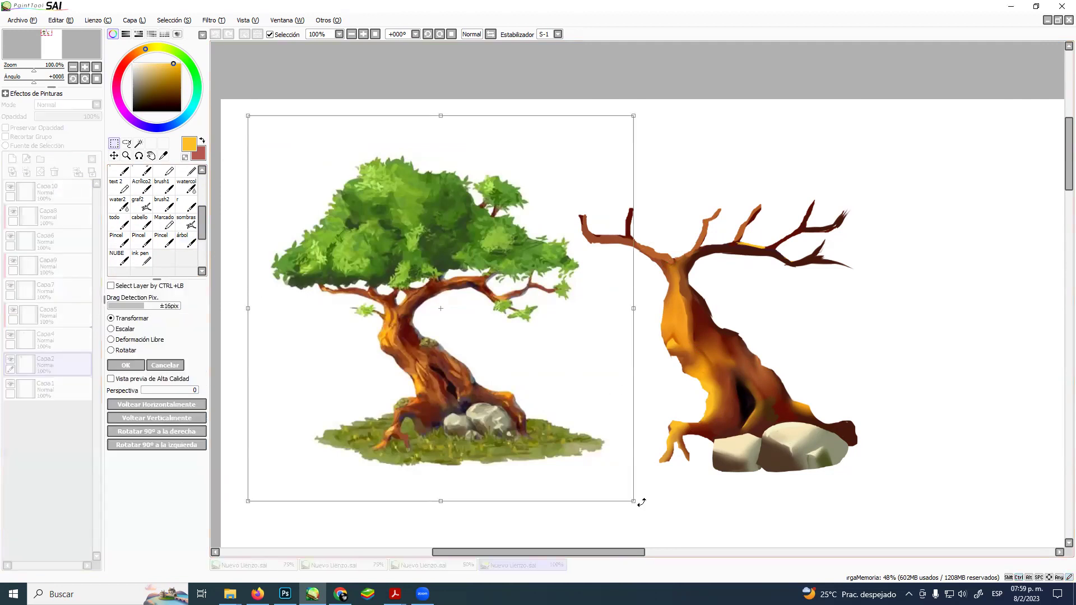
left_click_drag(634, 501, 436, 303)
left_click_drag(339, 215, 314, 208)
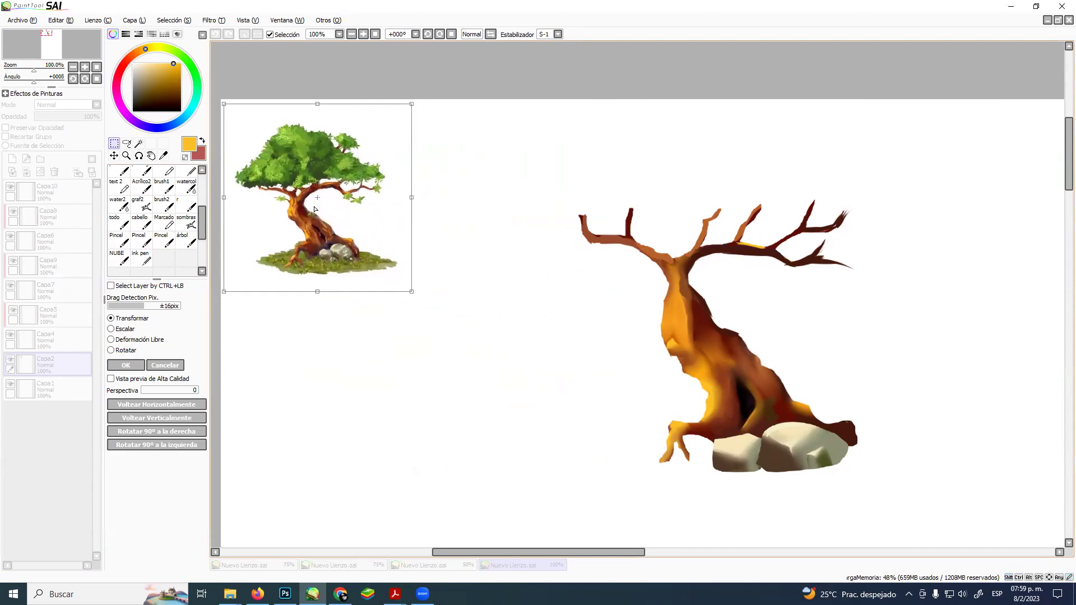
key("Return")
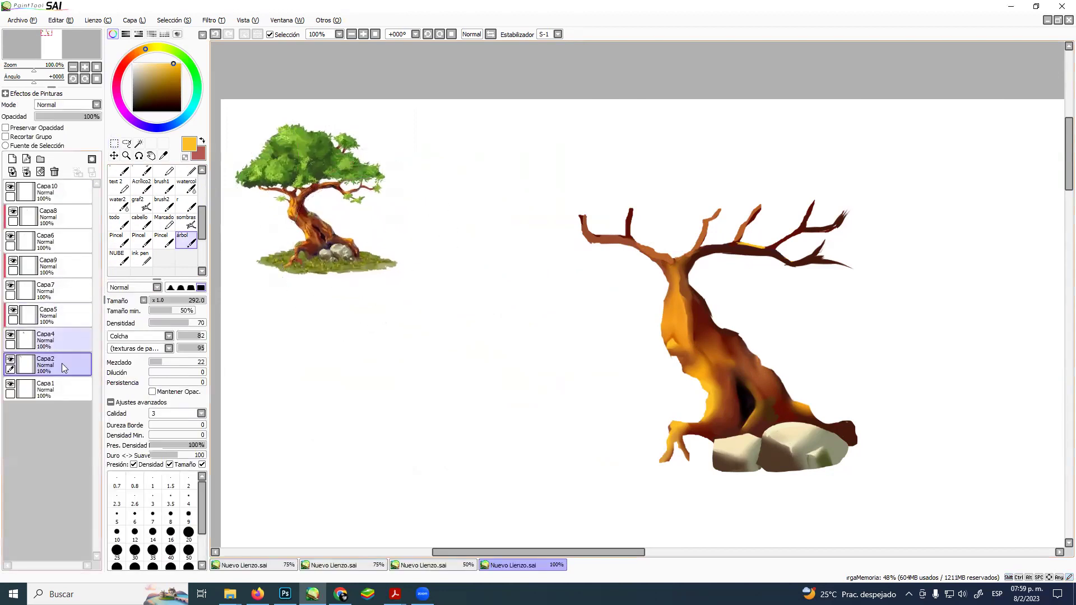
- On Capa10, try painting soft foliage over the branches with the árbol brush at size 90 in green sampled from the reference canopy
left_click(66, 194)
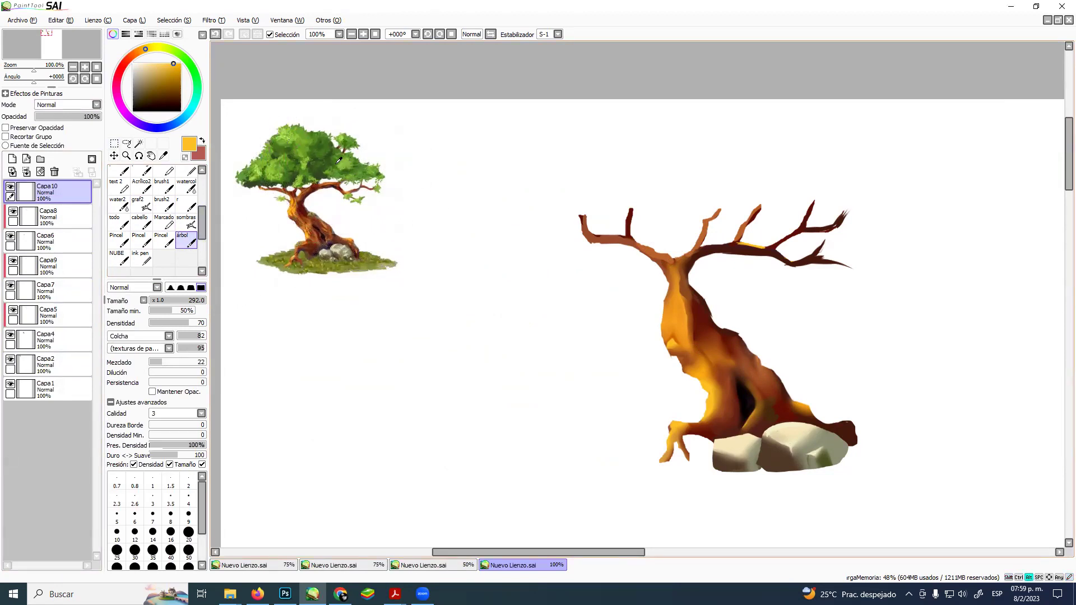
left_click(276, 174, "alt")
mouse_move(637, 199)
left_mouse_down("ctrl+alt")
mouse_move(593, 211)
mouse_move(597, 196)
mouse_move(617, 211)
mouse_move(621, 180)
mouse_move(566, 168)
mouse_move(529, 175)
mouse_move(573, 206)
mouse_move(664, 204)
mouse_move(643, 216)
mouse_move(703, 221)
mouse_move(707, 181)
mouse_move(729, 221)
mouse_move(749, 193)
mouse_move(736, 182)
mouse_move(779, 212)
mouse_move(778, 185)
mouse_move(818, 184)
mouse_move(799, 220)
mouse_move(811, 244)
mouse_move(857, 218)
mouse_move(865, 196)
left_mouse_up("ctrl+alt")
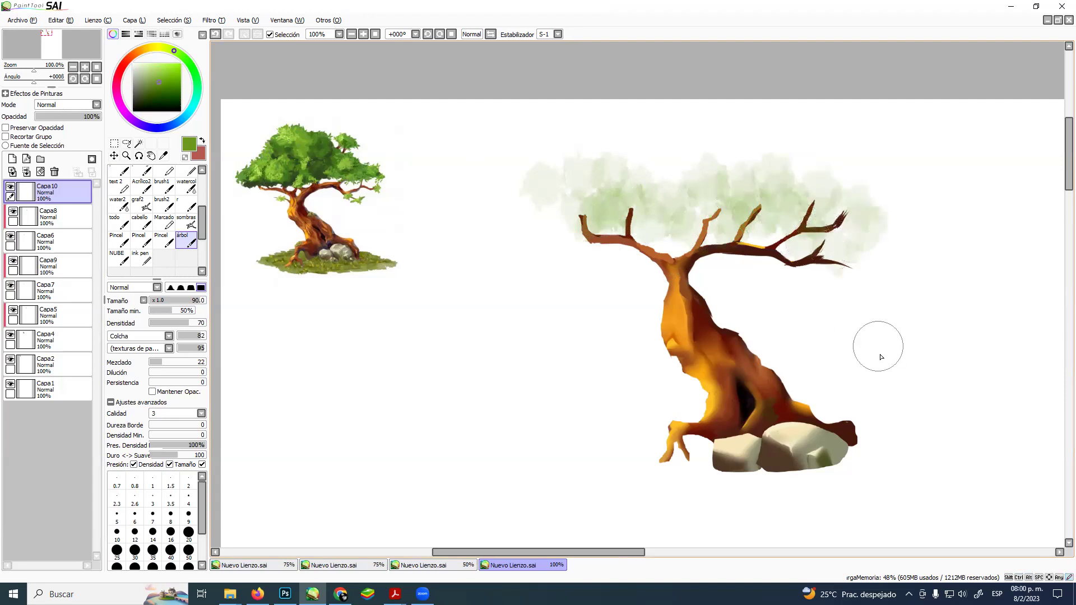
- Sample a darker foliage green and try the Superponer and Multiplicar blend modes on Capa10 before restoring Normal
left_click(315, 166, "alt")
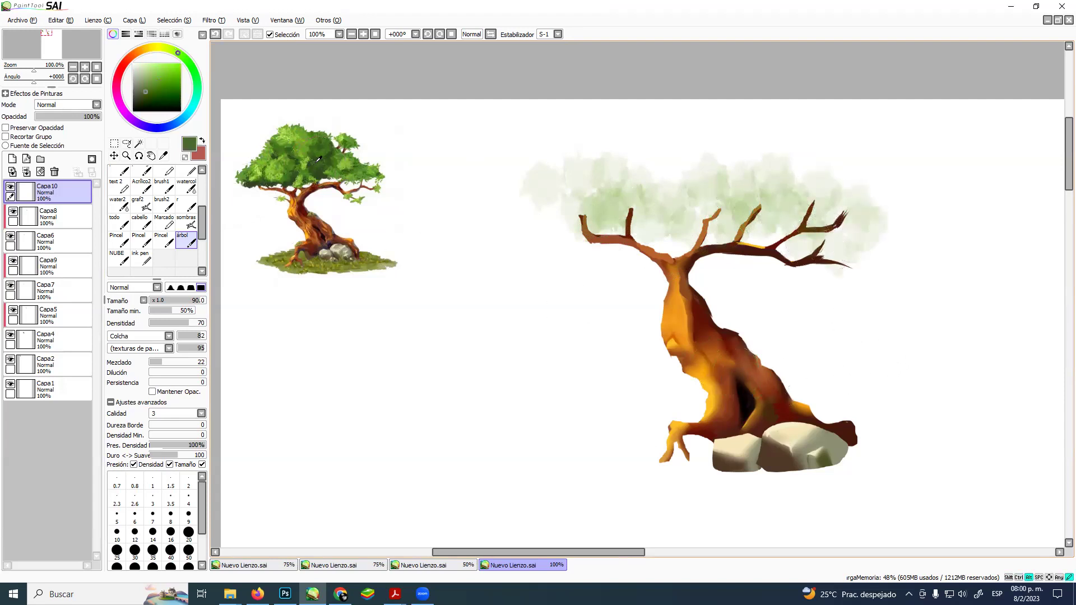
left_click(97, 104)
left_click(62, 141)
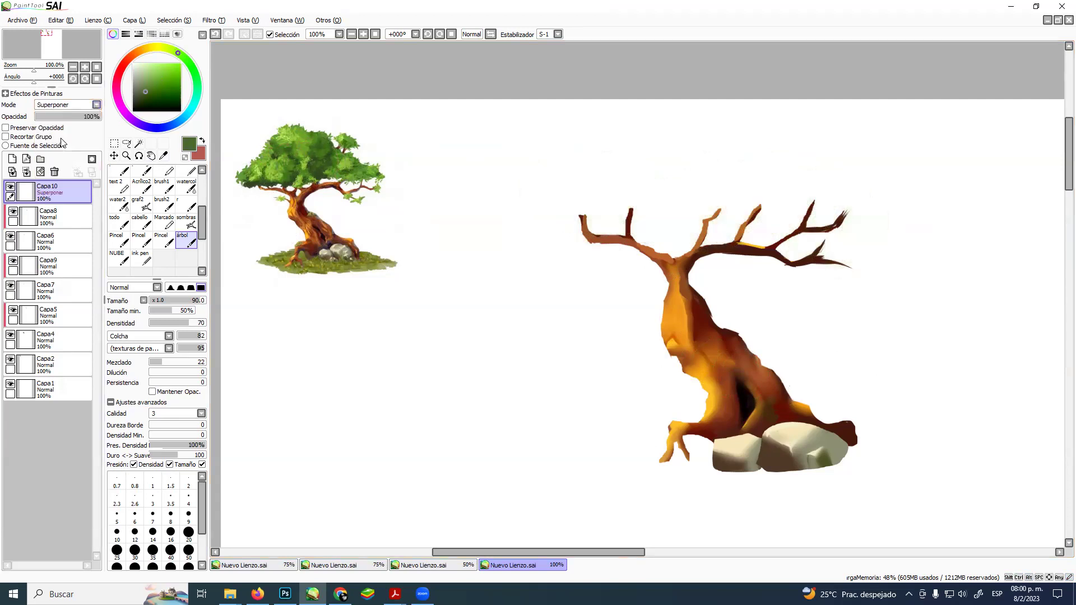
key("ctrl+z")
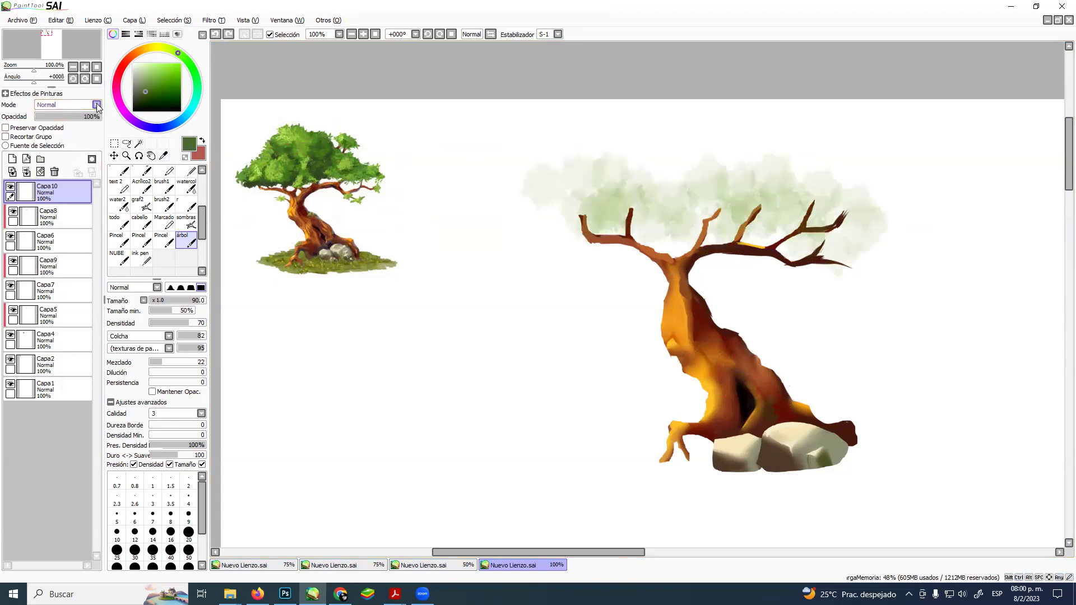
left_click(97, 105)
left_click(51, 123)
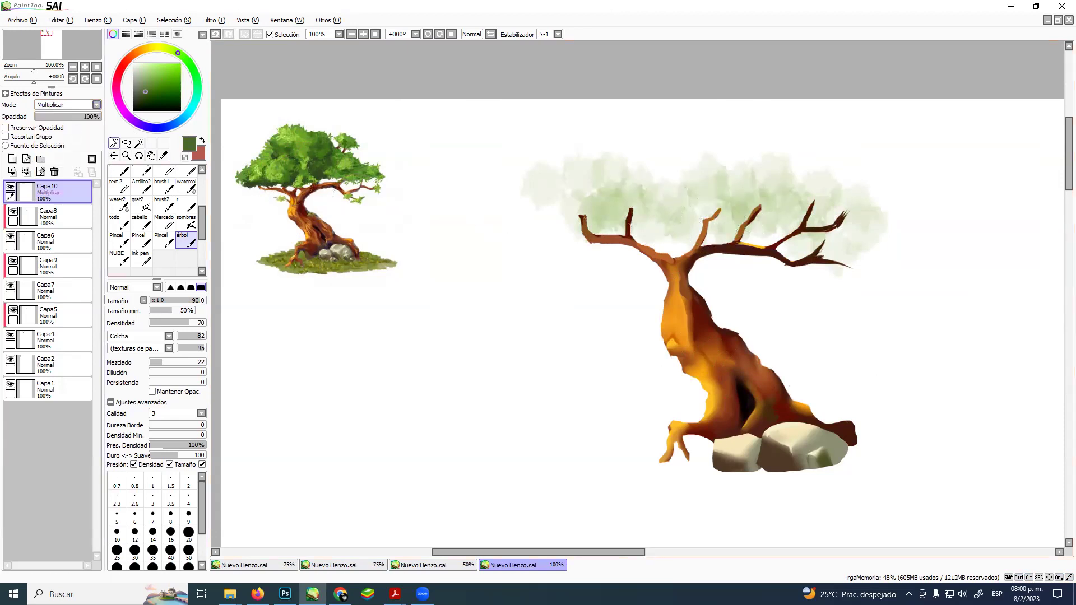
left_click(97, 106)
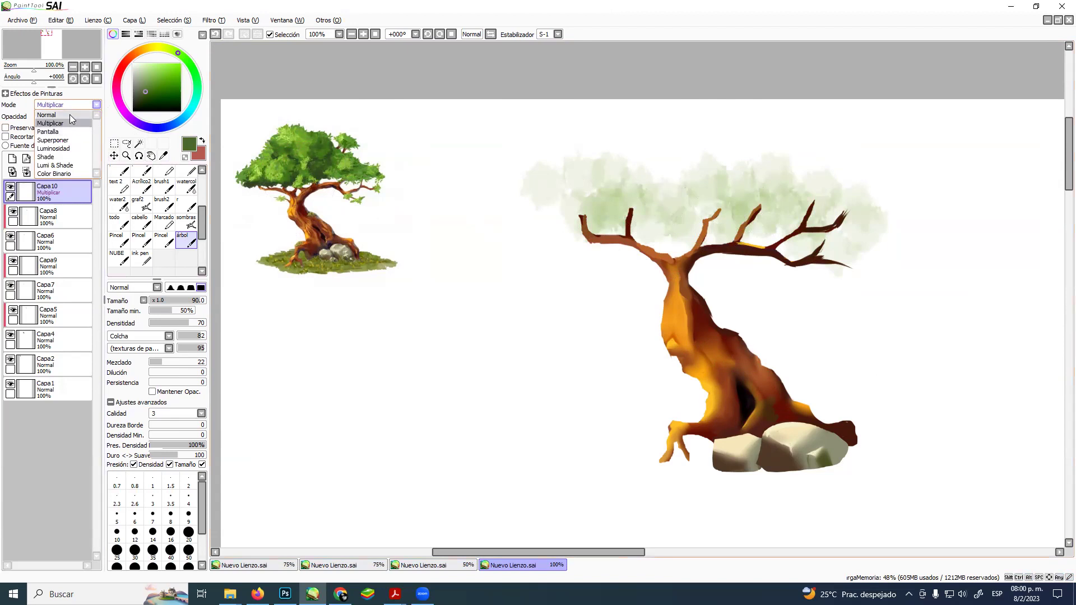
left_click(69, 114)
- Try building up a wide canopy in lighter sampled green with the árbol brush at size 142 and density up to 80
left_click(346, 165, "alt")
mouse_move(633, 168)
left_mouse_down()
mouse_move(637, 196)
mouse_move(576, 192)
mouse_move(595, 168)
mouse_move(643, 156)
mouse_move(620, 139)
mouse_move(689, 196)
mouse_move(694, 168)
mouse_move(674, 187)
left_mouse_up()
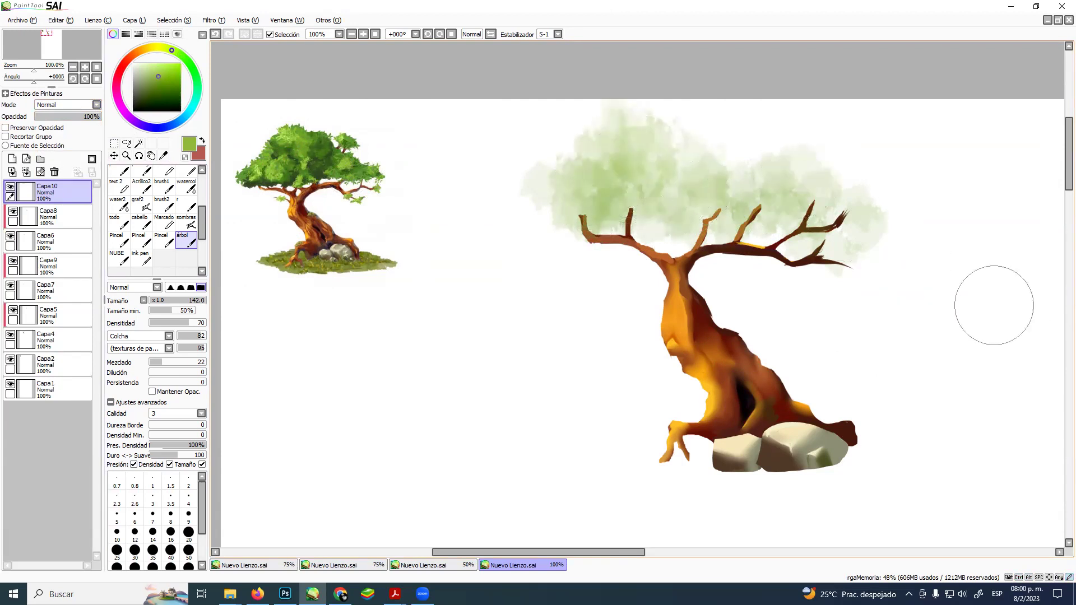
mouse_move(764, 211)
left_mouse_down()
mouse_move(735, 157)
mouse_move(714, 163)
mouse_move(699, 188)
mouse_move(524, 189)
mouse_move(602, 178)
mouse_move(595, 205)
mouse_move(550, 153)
mouse_move(555, 130)
mouse_move(519, 137)
mouse_move(538, 98)
mouse_move(547, 114)
mouse_move(609, 114)
mouse_move(608, 150)
mouse_move(607, 133)
mouse_move(784, 118)
mouse_move(640, 104)
mouse_move(772, 84)
mouse_move(790, 102)
mouse_move(797, 147)
mouse_move(735, 150)
mouse_move(699, 207)
mouse_move(792, 219)
mouse_move(824, 162)
mouse_move(816, 248)
mouse_move(810, 241)
mouse_move(823, 246)
mouse_move(852, 216)
mouse_move(876, 159)
mouse_move(867, 127)
mouse_move(890, 111)
mouse_move(827, 240)
left_mouse_up()
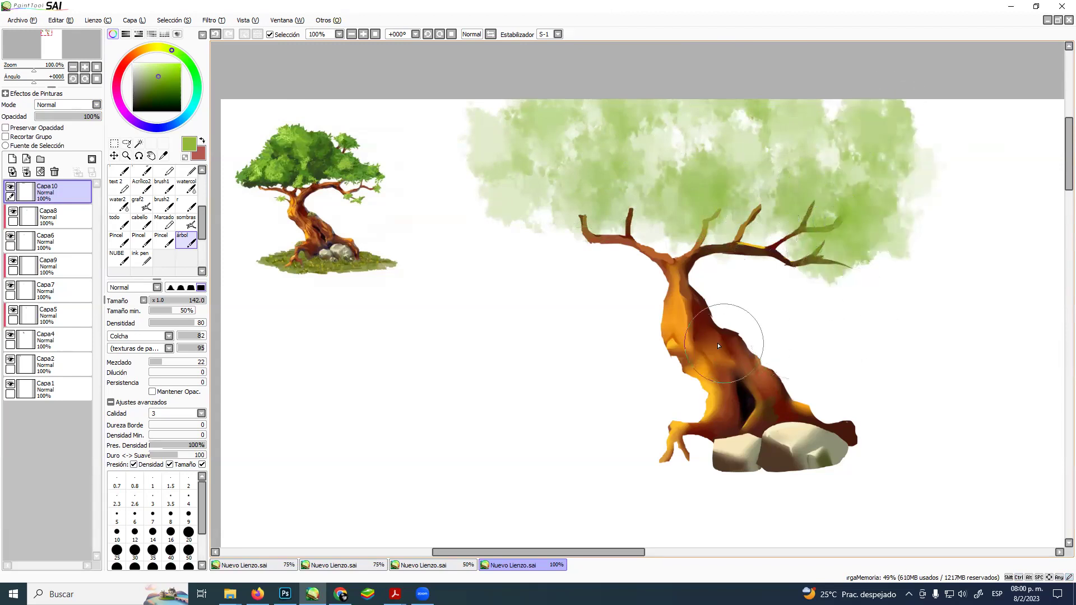
- On Capa1, try painting a light green ground strip behind the roots and rocks with the Boli tinta brush at size 46
left_click(56, 388)
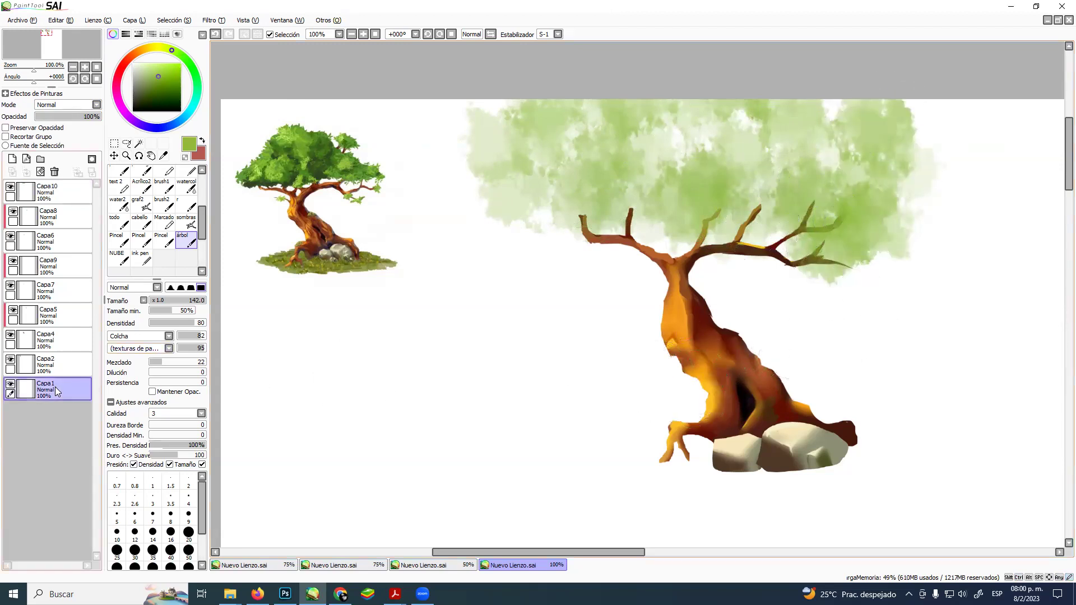
left_click(168, 184)
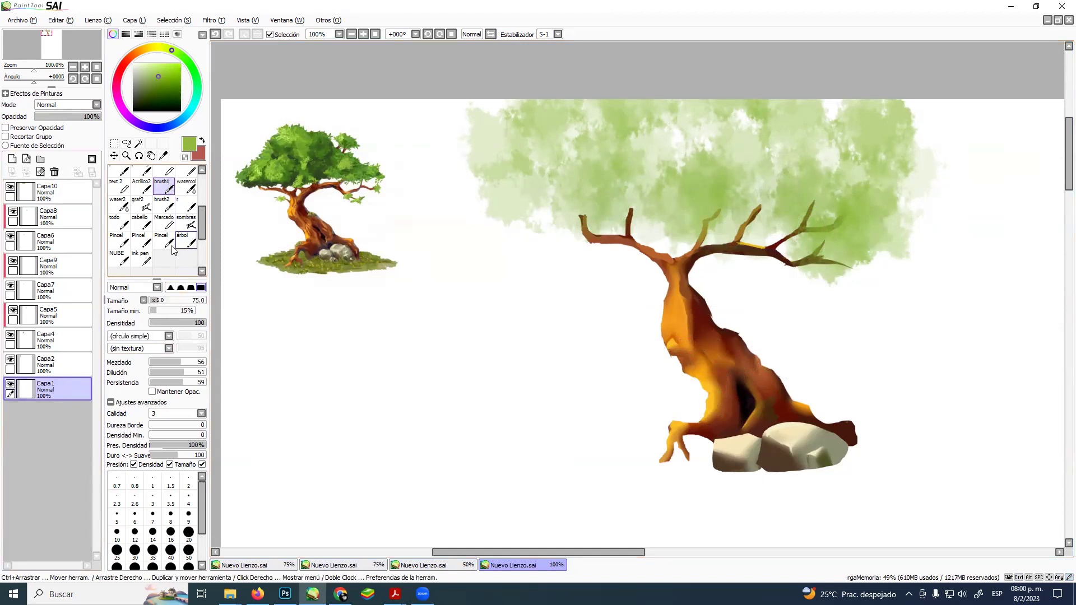
scroll(172, 230, "up", 3)
scroll(172, 229, "up", 2)
left_click(165, 205)
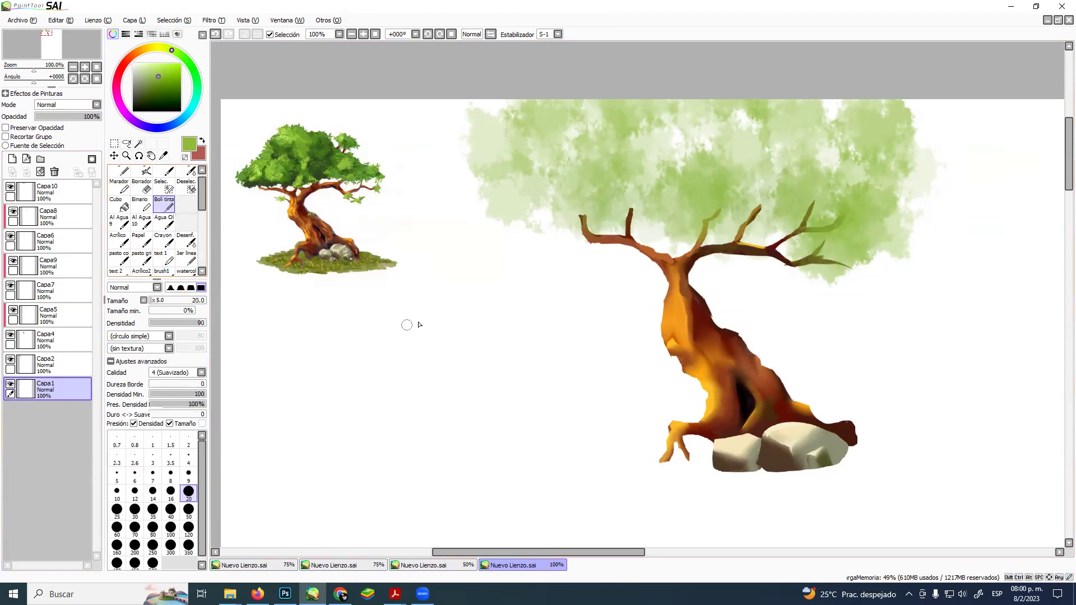
mouse_move(596, 455)
left_mouse_down()
mouse_move(773, 416)
mouse_move(566, 452)
mouse_move(690, 442)
mouse_move(567, 458)
mouse_move(795, 454)
mouse_move(847, 440)
mouse_move(769, 442)
mouse_move(776, 427)
mouse_move(954, 426)
mouse_move(1001, 438)
mouse_move(892, 443)
left_mouse_up()
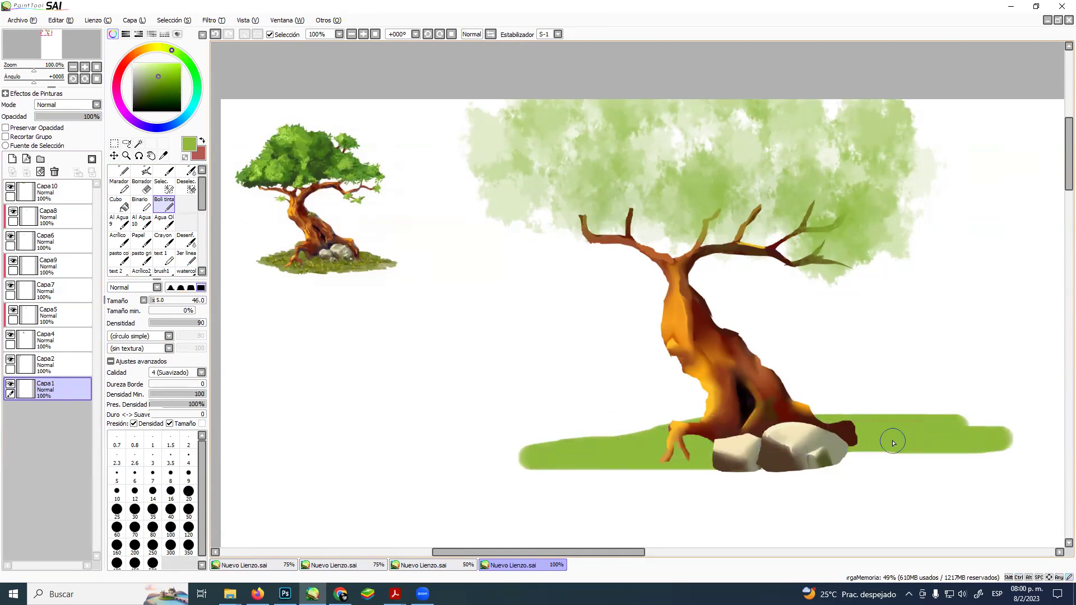
- Try adding spiky grass blades beside the left root by outlining them with the lasso and filling them green with Cubo
left_click(126, 143)
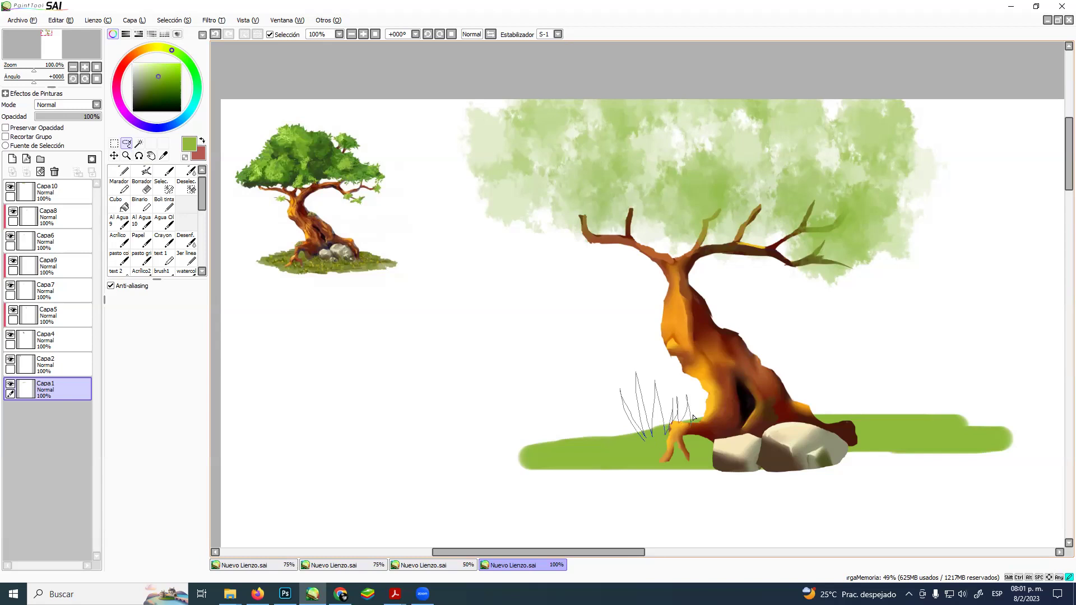
left_click_drag(662, 446, 670, 443)
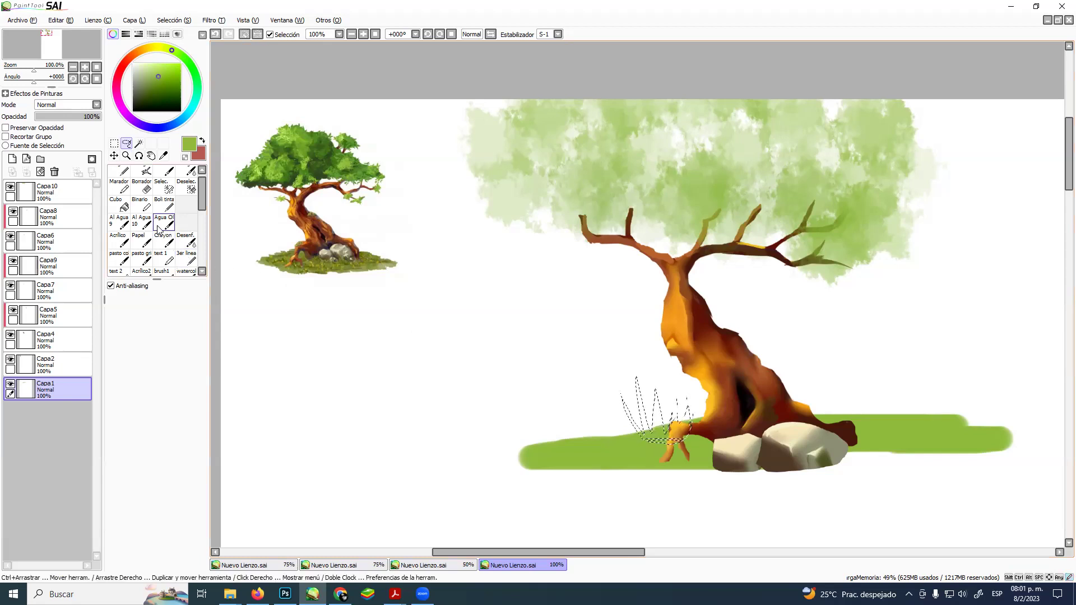
left_click(127, 208)
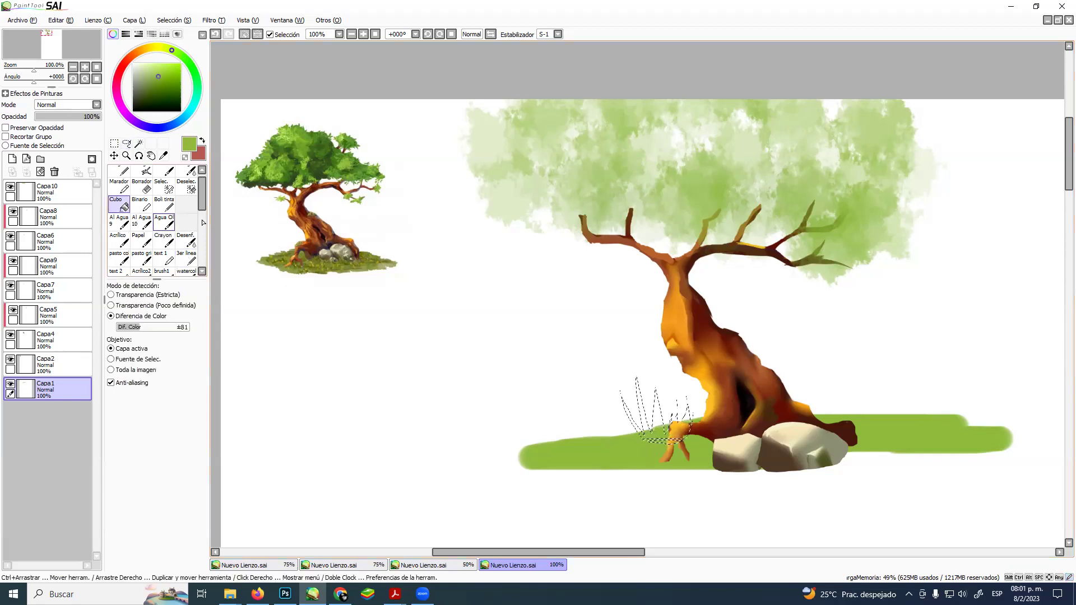
left_click(655, 421)
left_click(645, 427)
left_click(641, 419)
left_click(632, 425)
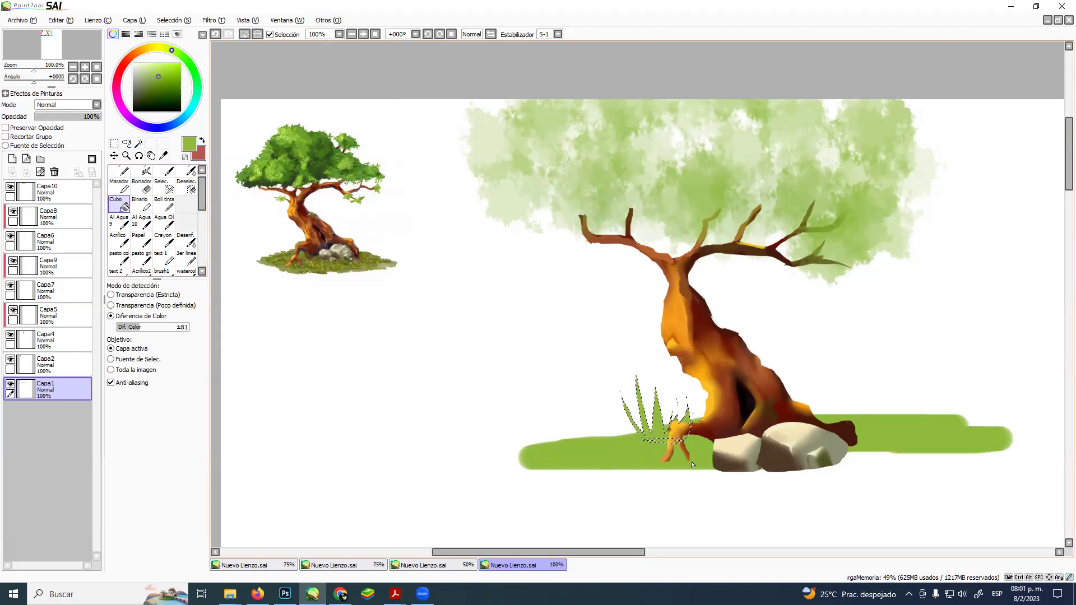
- Undo the grass blades, ground strip and canopy strokes, and delete the foliage layer Capa10
key("ctrl+d")
key("ctrl+z")
key("ctrl+z")
key("ctrl+z")
key("ctrl+z")
key("ctrl+z")
key("ctrl+z")
key("ctrl+z")
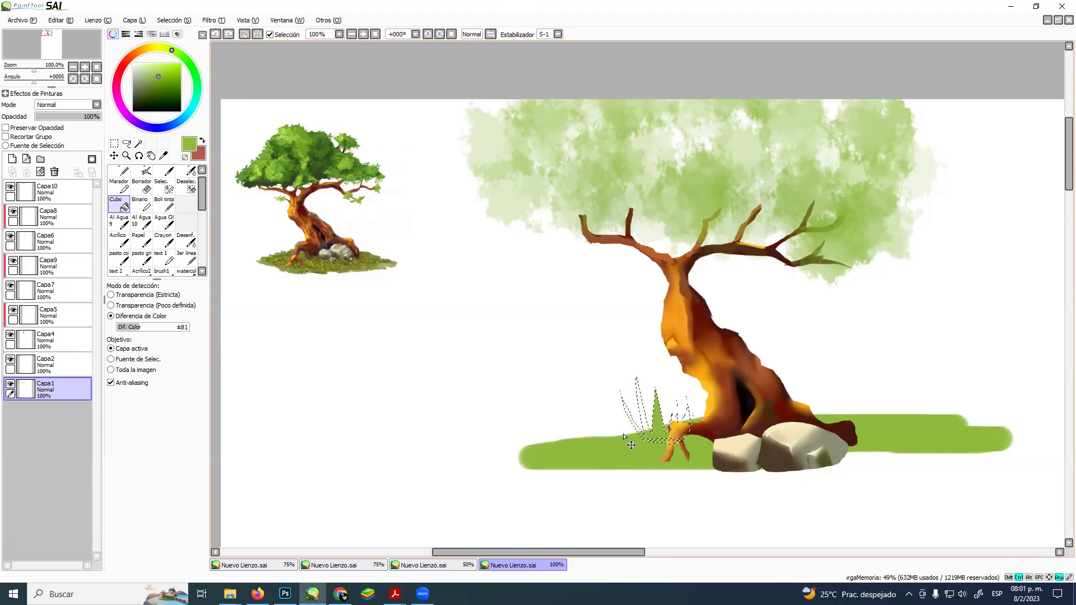
key("ctrl+z")
key("ctrl+z")
key("ctrl+z")
key("ctrl+z")
key("ctrl+z")
key("ctrl+z")
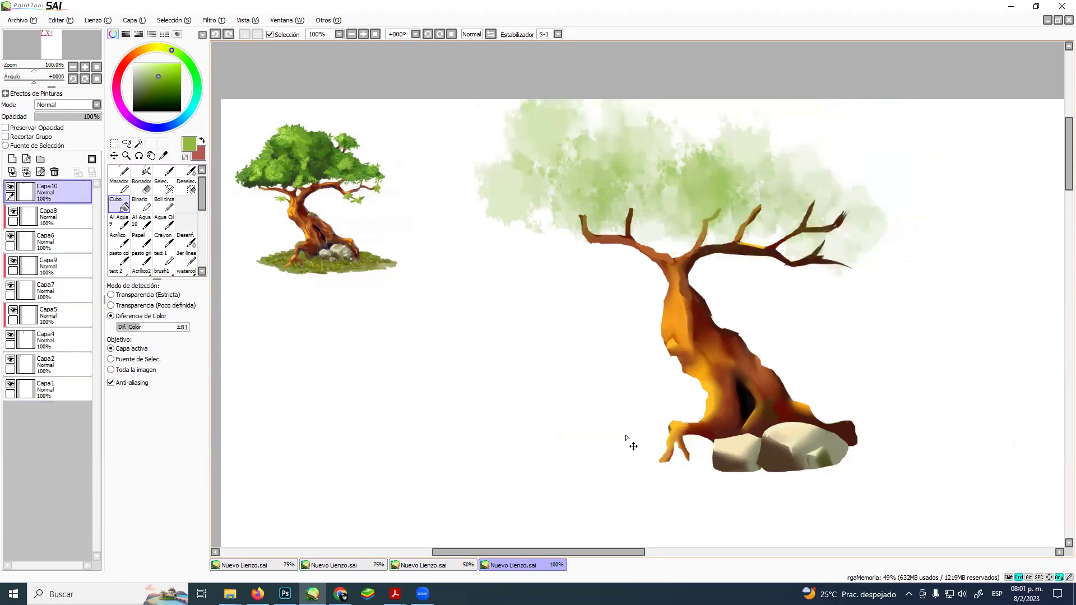
key("ctrl+z")
key("ctrl+z")
key("ctrl+z")
key("ctrl+z")
key("ctrl+z")
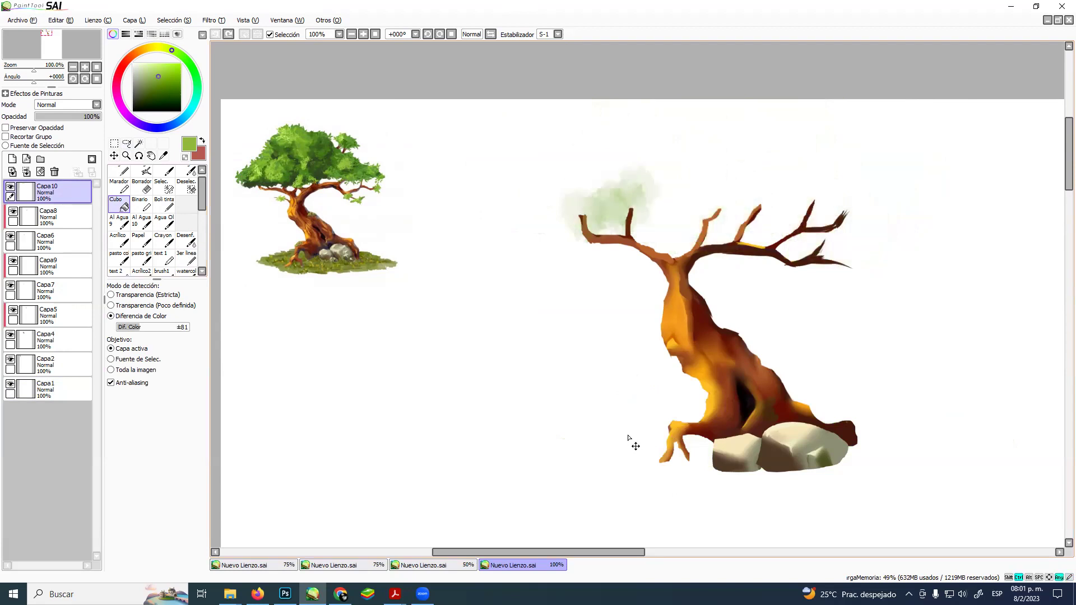
left_click(55, 171)
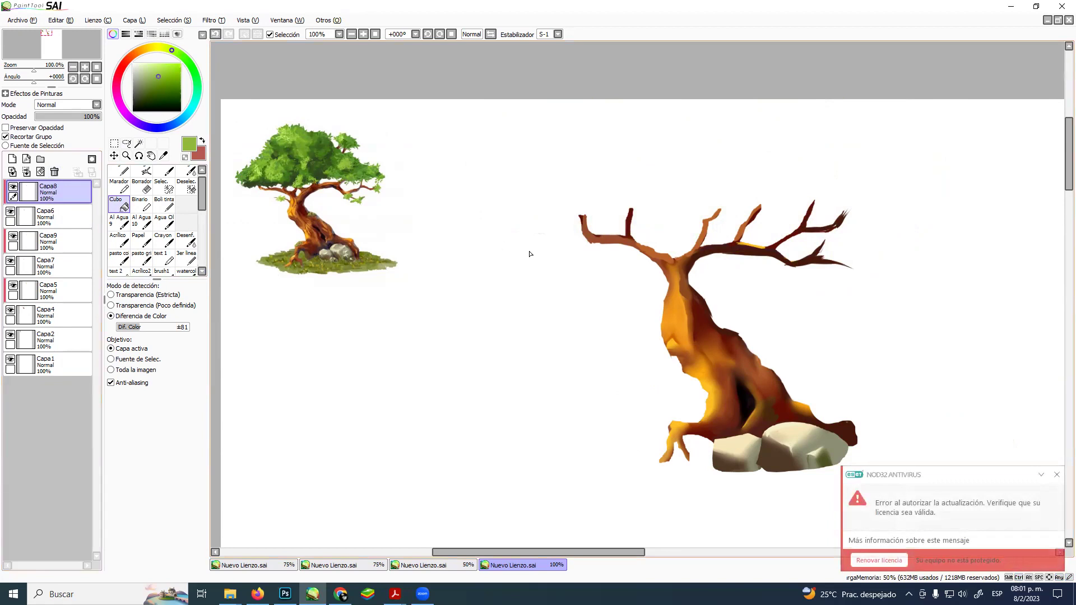
left_click(1057, 475)
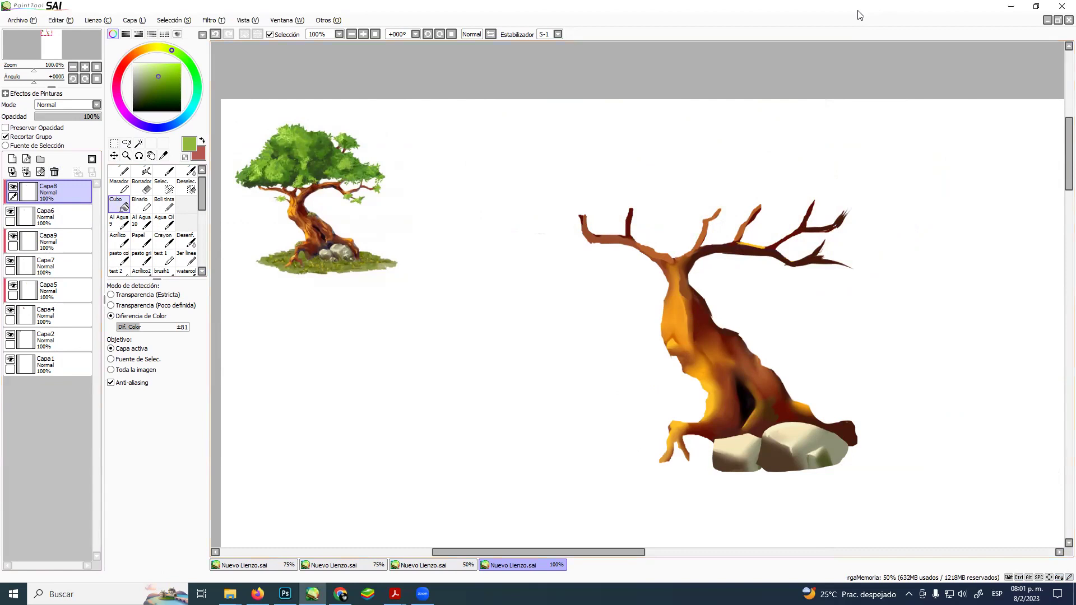
- On Capa1, paint the ground beneath the roots and rocks in olive green sampled from the reference grass, using Boli tinta at size 47
left_click(168, 206)
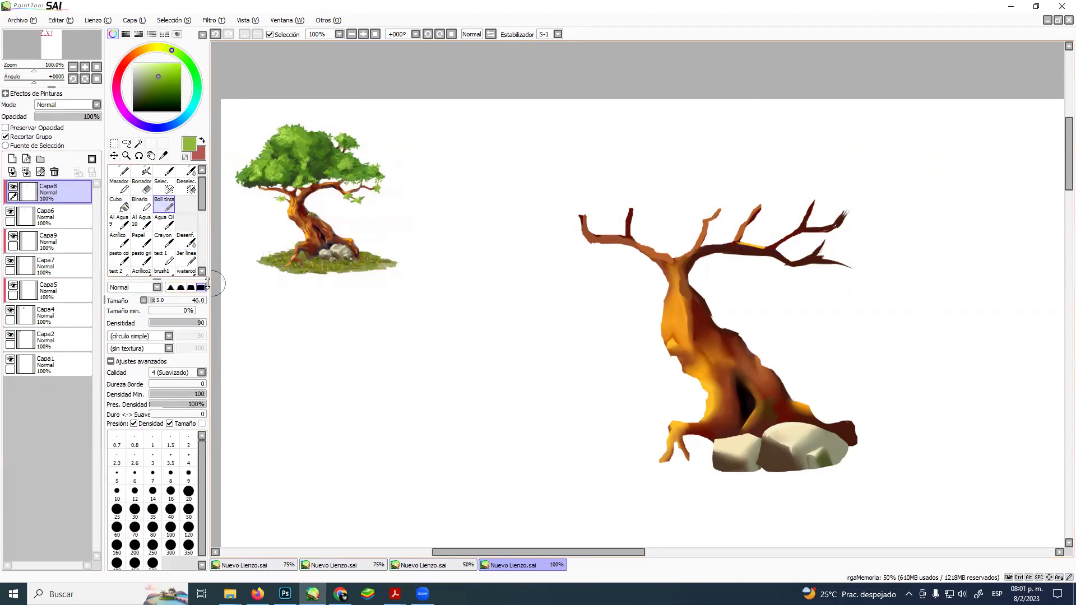
left_click(70, 360)
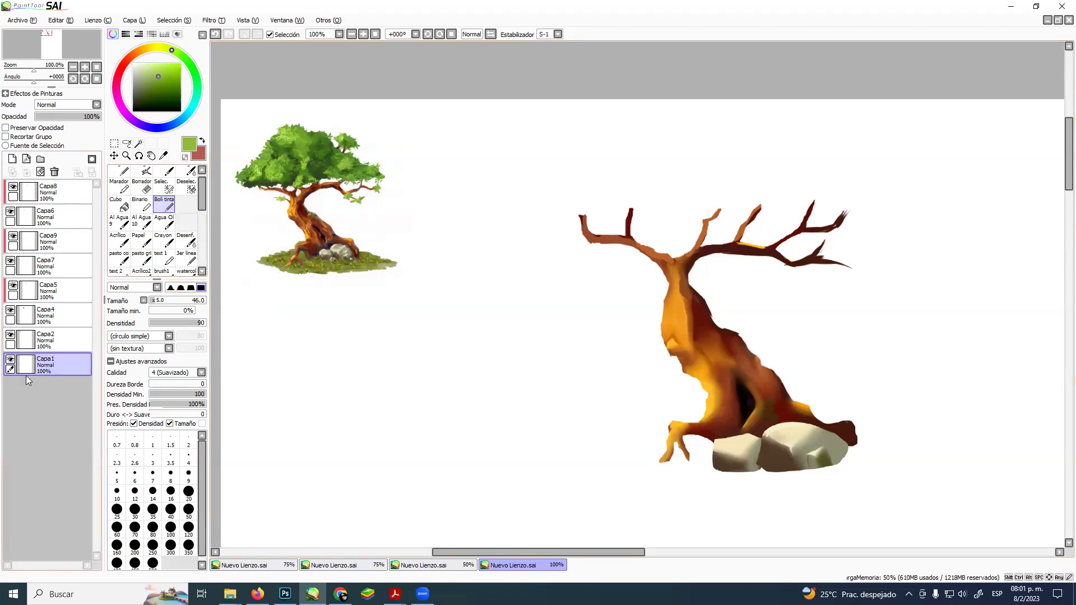
key("alt")
left_click(310, 259, "alt")
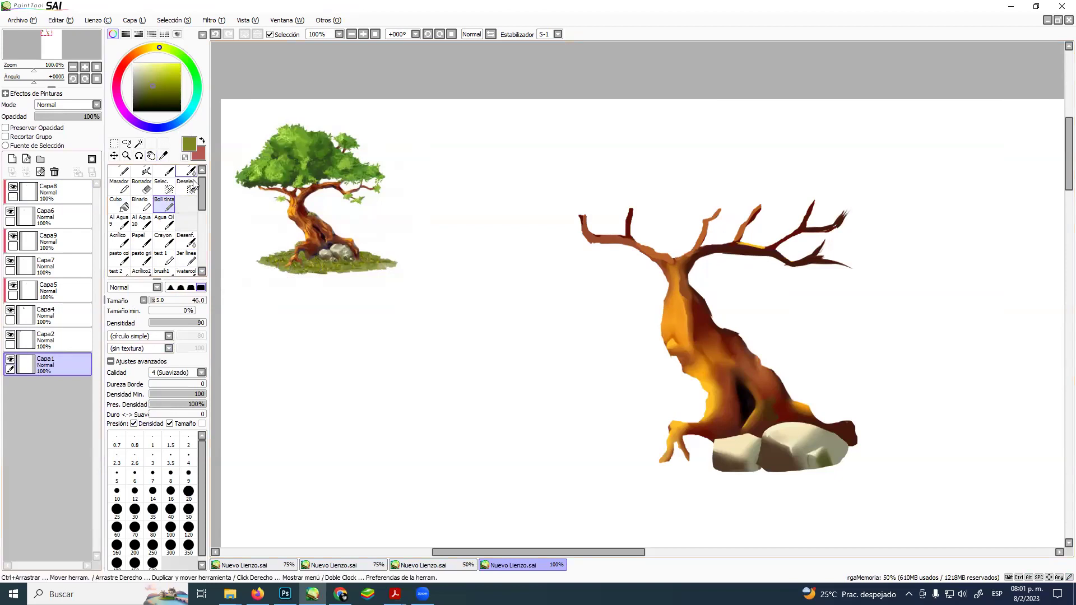
left_click_drag(203, 198, 206, 214)
mouse_move(206, 212)
left_mouse_down()
mouse_move(206, 191)
mouse_move(216, 228)
mouse_move(209, 185)
mouse_move(194, 192)
left_mouse_up()
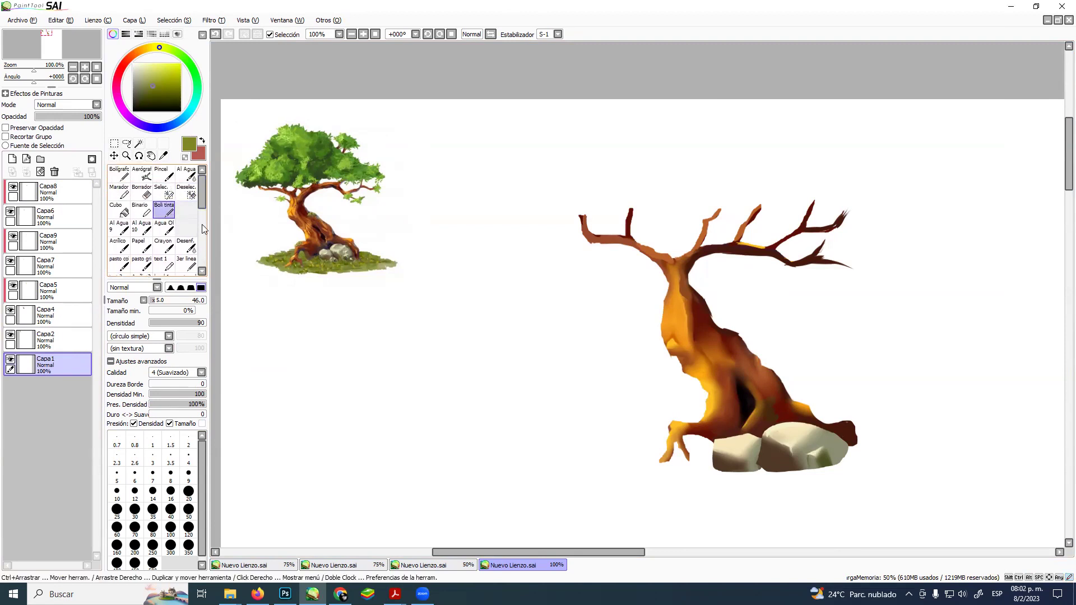
mouse_move(645, 453)
left_mouse_down()
mouse_move(683, 448)
mouse_move(669, 442)
mouse_move(688, 434)
mouse_move(646, 442)
mouse_move(724, 451)
mouse_move(676, 464)
mouse_move(612, 458)
mouse_move(708, 484)
mouse_move(637, 467)
mouse_move(691, 479)
mouse_move(825, 475)
mouse_move(723, 491)
mouse_move(851, 473)
mouse_move(907, 429)
mouse_move(784, 440)
mouse_move(932, 431)
left_mouse_up()
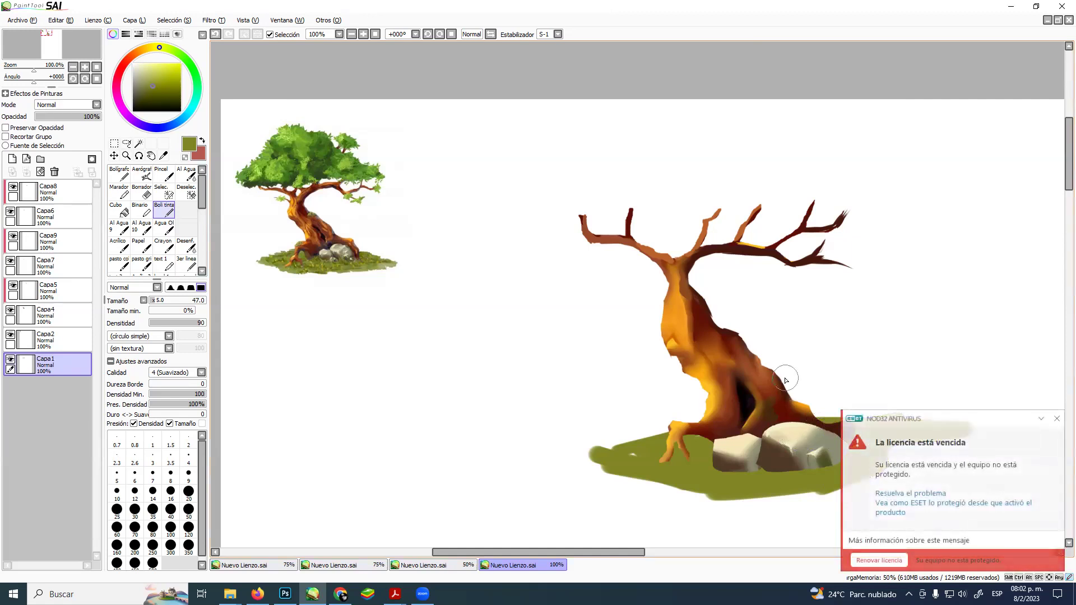
- Dismiss the antivirus licence notice and widen the olive ground on Capa1 around the roots and rocks, extending its right end with Boli tinta
left_click(1056, 419)
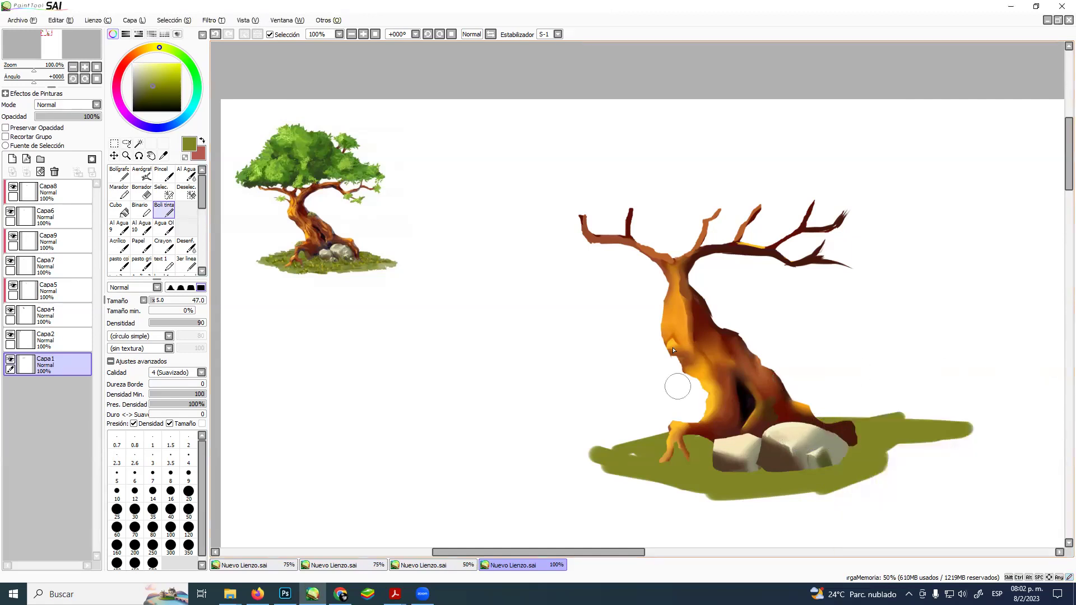
mouse_move(661, 431)
left_mouse_down()
mouse_move(600, 450)
mouse_move(626, 444)
mouse_move(611, 443)
mouse_move(644, 468)
mouse_move(571, 460)
mouse_move(773, 496)
mouse_move(907, 462)
left_mouse_up()
mouse_move(827, 506)
left_mouse_down()
mouse_move(904, 439)
mouse_move(936, 432)
mouse_move(929, 448)
mouse_move(944, 452)
mouse_move(919, 415)
left_mouse_up()
key("e")
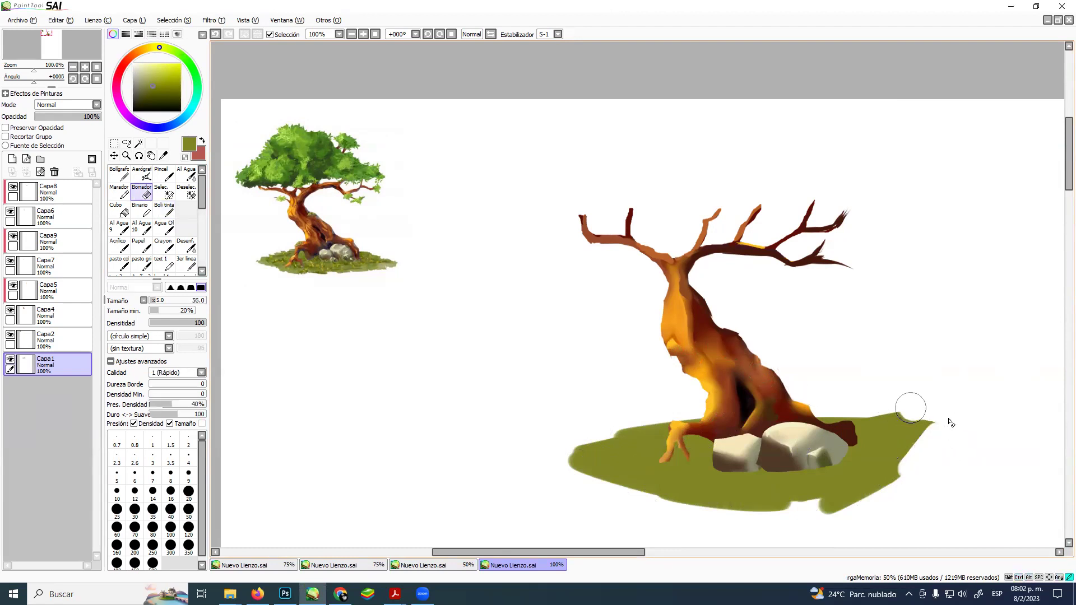
left_click(168, 212)
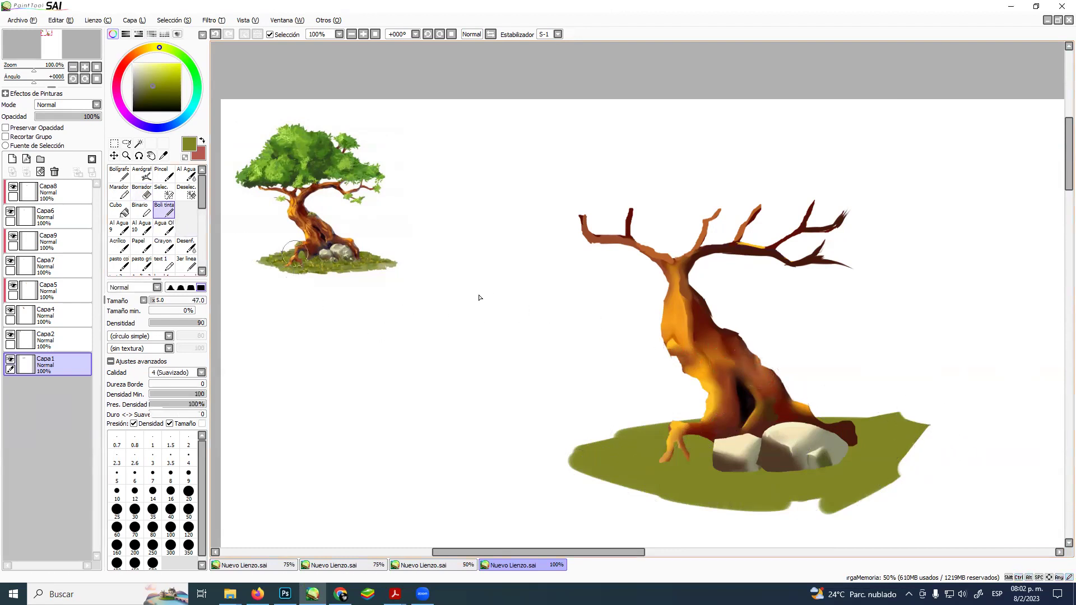
mouse_move(868, 424)
left_mouse_down()
mouse_move(951, 438)
mouse_move(871, 479)
mouse_move(939, 446)
mouse_move(918, 435)
mouse_move(910, 448)
mouse_move(873, 450)
mouse_move(818, 438)
mouse_move(851, 465)
left_mouse_up()
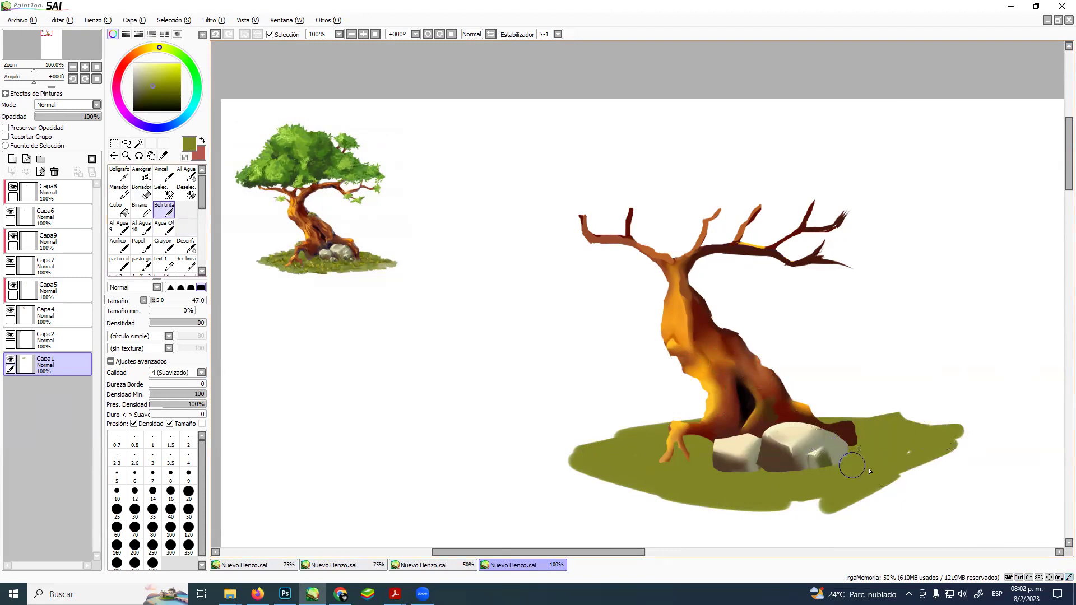
- Paint spiky olive grass blades along the back edge of the ground on both sides of the trunk, with taller blades among them
mouse_move(681, 375)
left_mouse_down()
mouse_move(668, 312)
mouse_move(712, 399)
left_mouse_up()
mouse_move(650, 441)
left_mouse_down()
mouse_move(650, 415)
mouse_move(666, 429)
mouse_move(717, 436)
left_mouse_up()
mouse_move(623, 403)
left_mouse_down()
mouse_move(626, 439)
mouse_move(620, 399)
mouse_move(604, 434)
mouse_move(590, 424)
mouse_move(580, 452)
mouse_move(597, 459)
mouse_move(601, 431)
mouse_move(615, 438)
mouse_move(612, 416)
mouse_move(636, 450)
left_mouse_up()
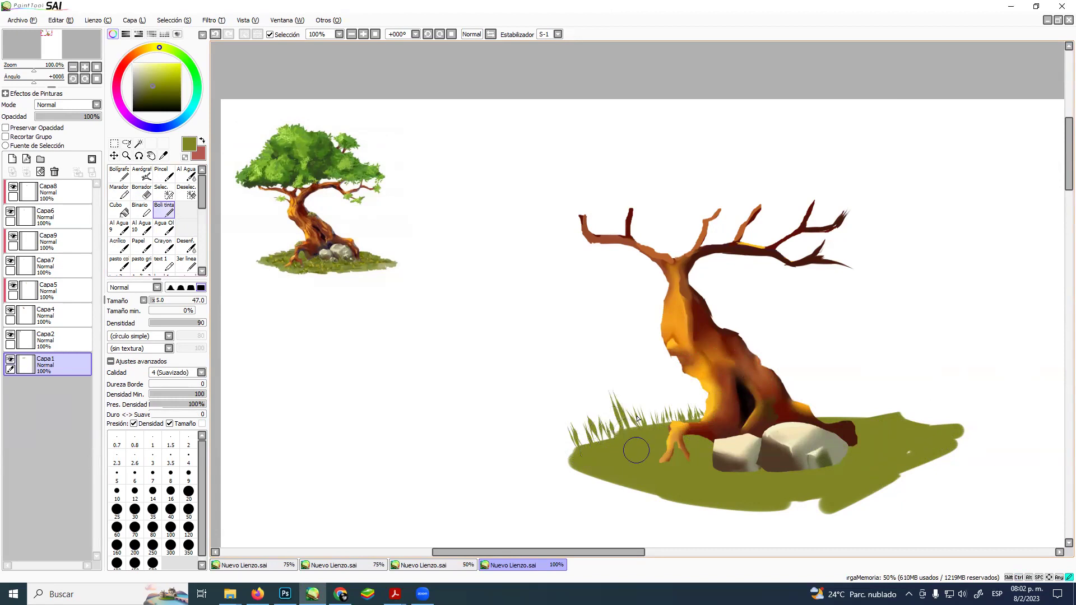
mouse_move(737, 415)
left_mouse_down()
mouse_move(825, 386)
mouse_move(821, 402)
mouse_move(834, 391)
mouse_move(822, 405)
mouse_move(838, 398)
mouse_move(829, 409)
mouse_move(831, 398)
mouse_move(851, 413)
mouse_move(838, 428)
mouse_move(854, 406)
mouse_move(841, 421)
mouse_move(872, 401)
mouse_move(854, 425)
mouse_move(882, 403)
mouse_move(876, 417)
mouse_move(897, 399)
mouse_move(892, 411)
mouse_move(902, 393)
mouse_move(891, 416)
mouse_move(911, 397)
mouse_move(902, 429)
mouse_move(931, 420)
left_mouse_up()
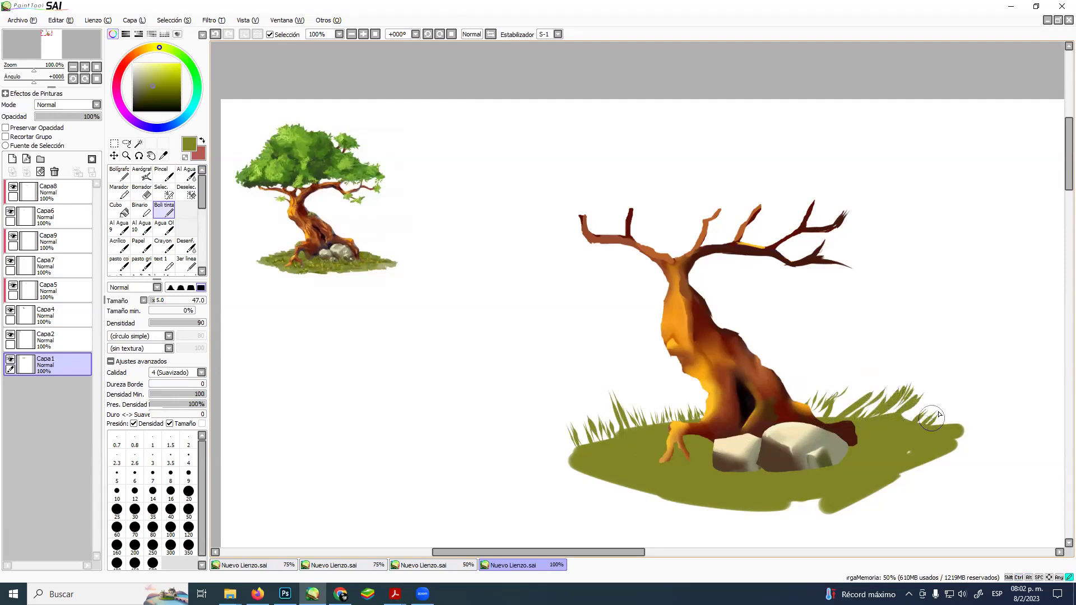
mouse_move(653, 421)
left_mouse_down()
mouse_move(654, 370)
mouse_move(676, 434)
mouse_move(661, 373)
mouse_move(689, 431)
mouse_move(687, 391)
mouse_move(689, 422)
mouse_move(792, 388)
mouse_move(839, 402)
mouse_move(830, 423)
mouse_move(854, 377)
mouse_move(818, 416)
mouse_move(833, 357)
mouse_move(834, 425)
mouse_move(862, 357)
mouse_move(830, 420)
mouse_move(873, 389)
mouse_move(910, 419)
mouse_move(953, 426)
mouse_move(982, 408)
left_mouse_up()
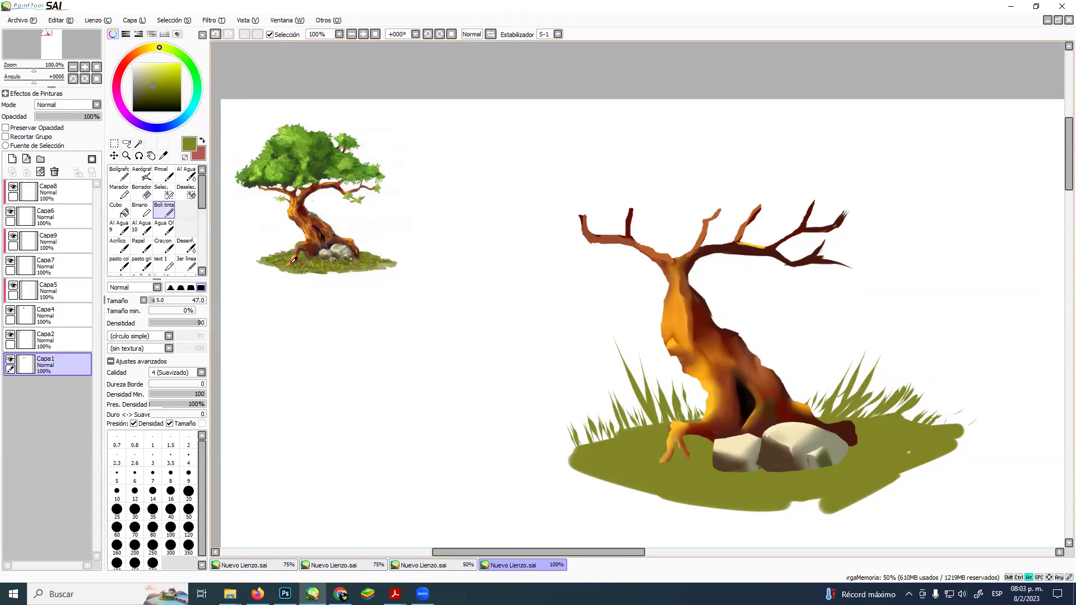
- Paint cast shadows on the ground beneath the left root and right of the rocks in dark brown sampled from the reference
left_click_drag(650, 449, 702, 462)
left_click(300, 257, "alt")
left_click(313, 249, "alt")
mouse_move(683, 443)
left_mouse_down()
mouse_move(667, 462)
mouse_move(707, 455)
mouse_move(685, 454)
left_mouse_up()
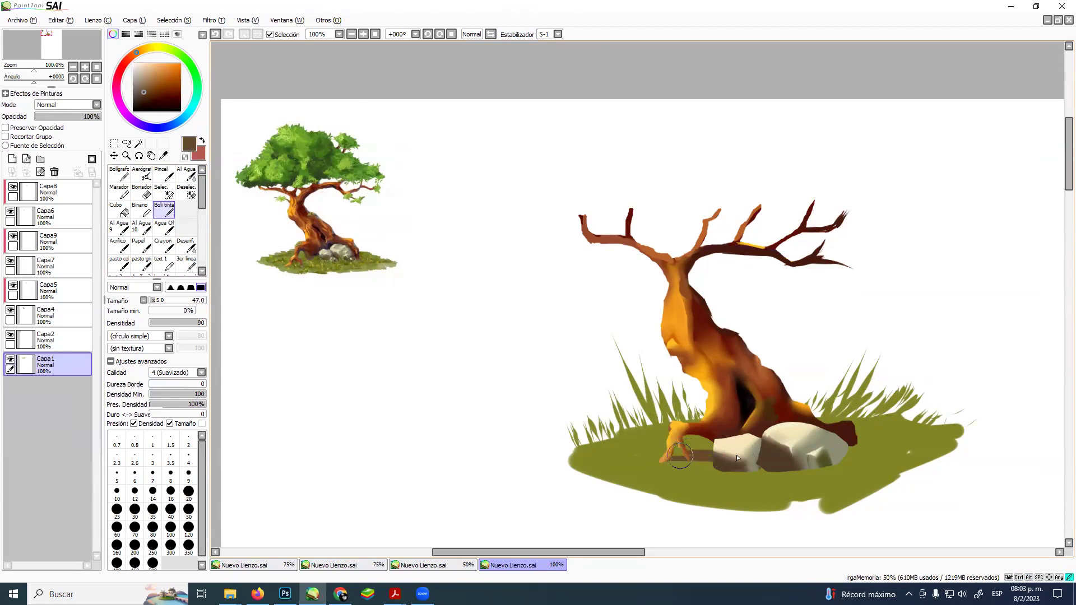
mouse_move(801, 456)
left_mouse_down()
mouse_move(862, 464)
mouse_move(831, 445)
mouse_move(925, 435)
mouse_move(822, 437)
mouse_move(914, 432)
left_mouse_up()
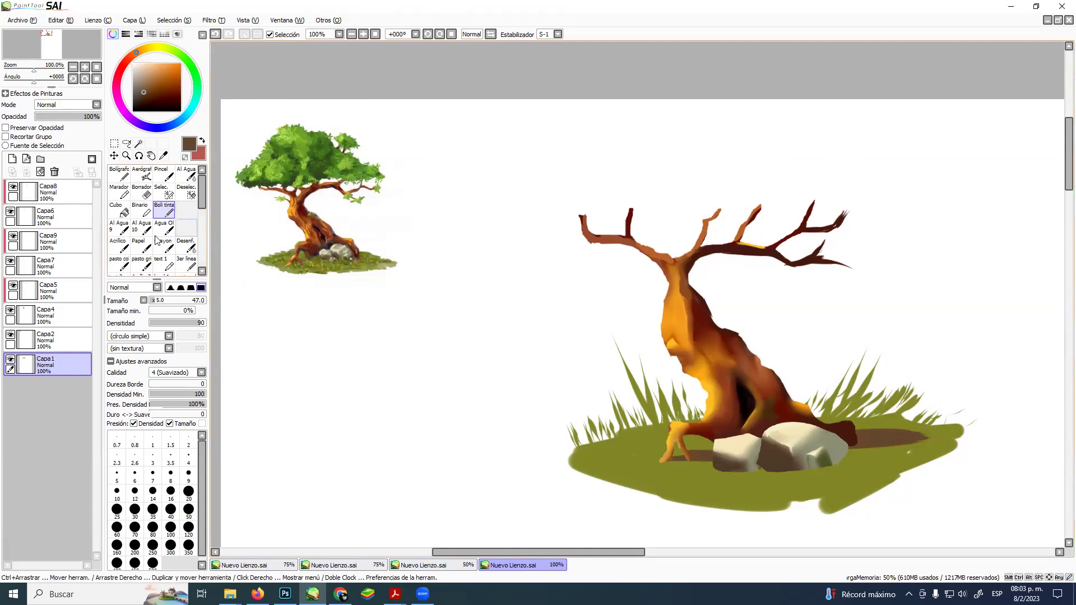
- Make Capa5 the active layer, sample the dark branch colour, and toggle the layer's visibility to check the trunk shading
double_click(16, 267)
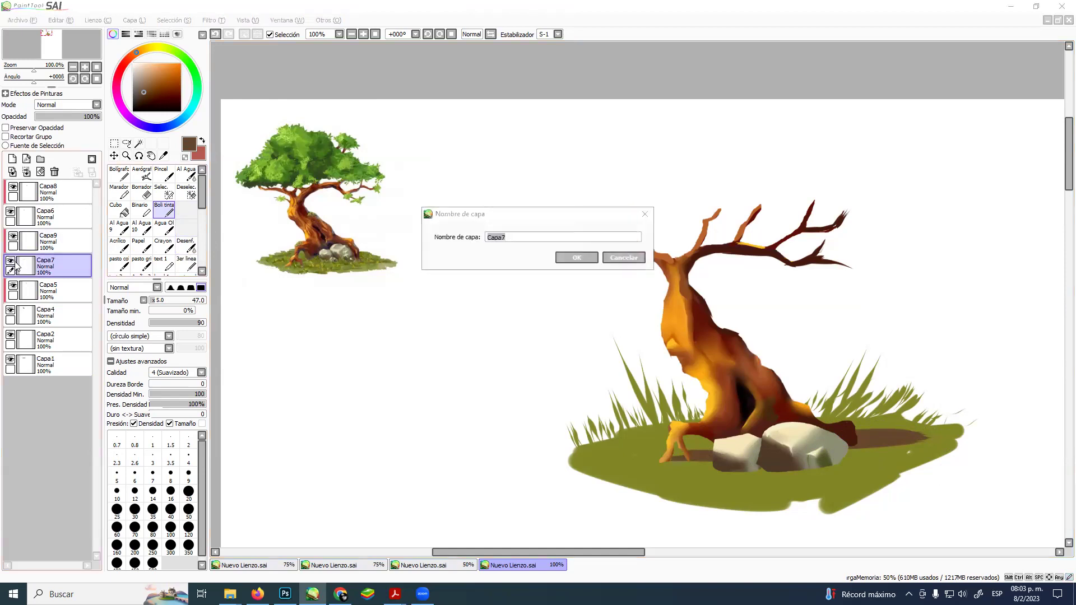
left_click(616, 259)
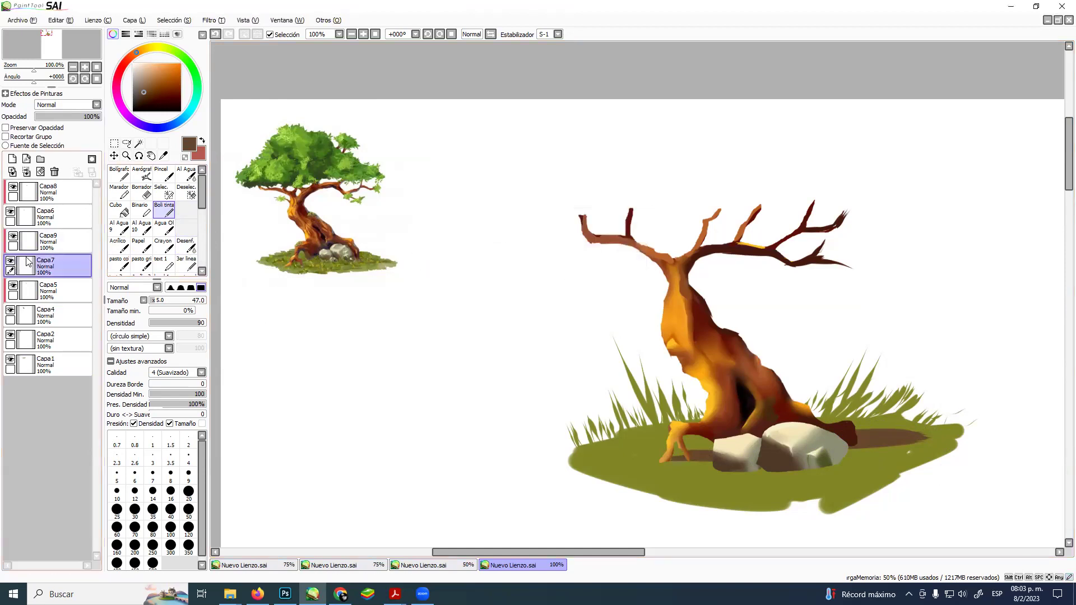
left_click(12, 271)
left_click(12, 287)
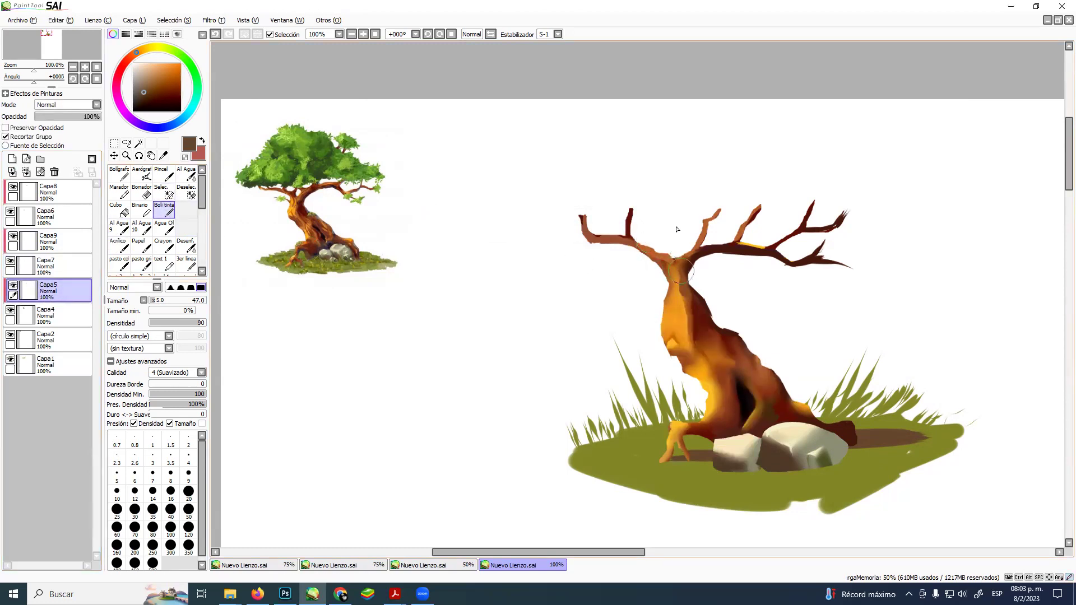
left_click(742, 243, "alt")
left_click(185, 245)
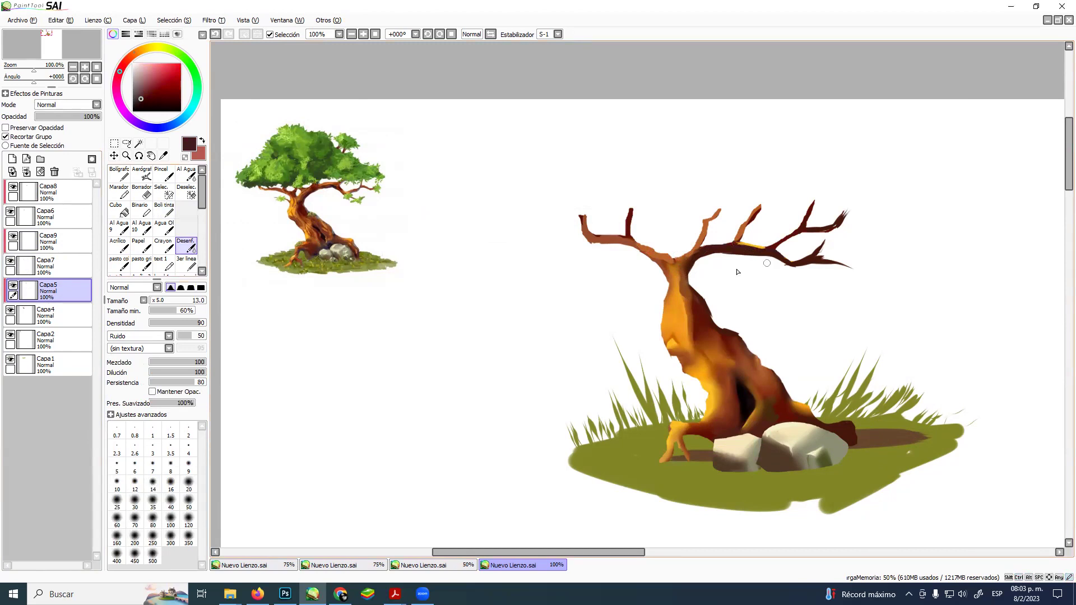
left_click(13, 286)
left_click(13, 286)
left_click(13, 286)
left_click(13, 286)
- On Capa5, darken the underside of the left root with black sampled from the trunk hollow, and blend it with Desenf
left_click(747, 404, "alt")
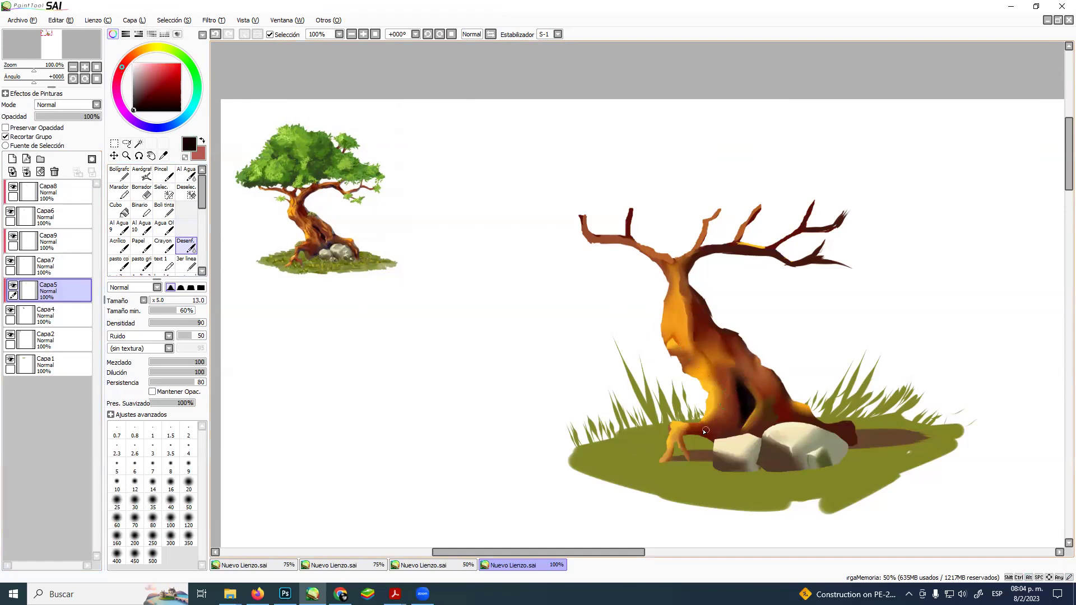
left_click(164, 209)
left_click(744, 404, "alt")
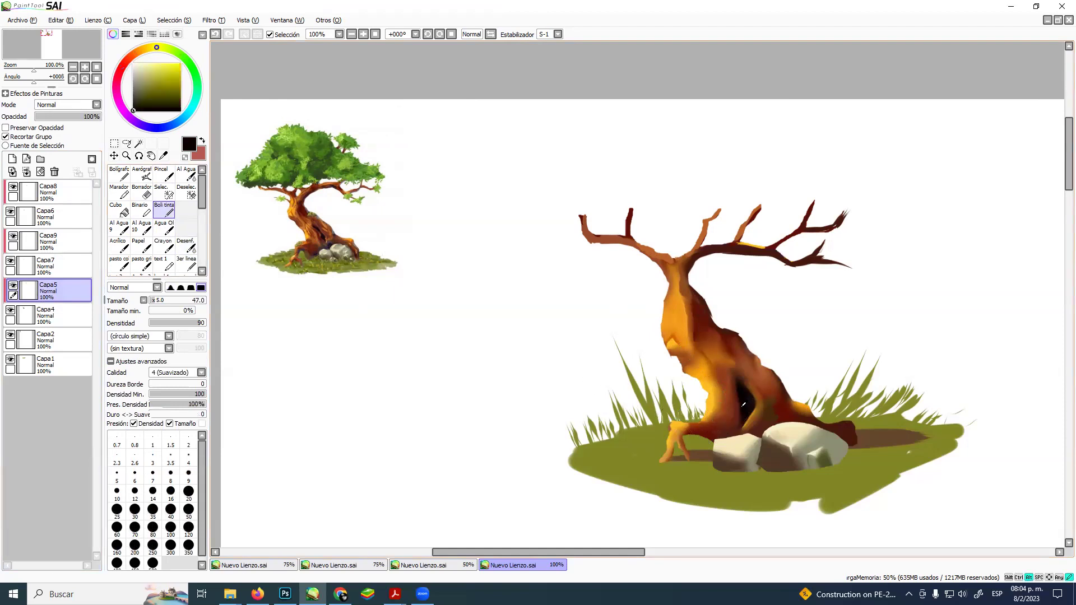
mouse_move(693, 437)
left_mouse_down()
mouse_move(734, 439)
mouse_move(726, 445)
mouse_move(769, 437)
left_mouse_up()
left_click(187, 247)
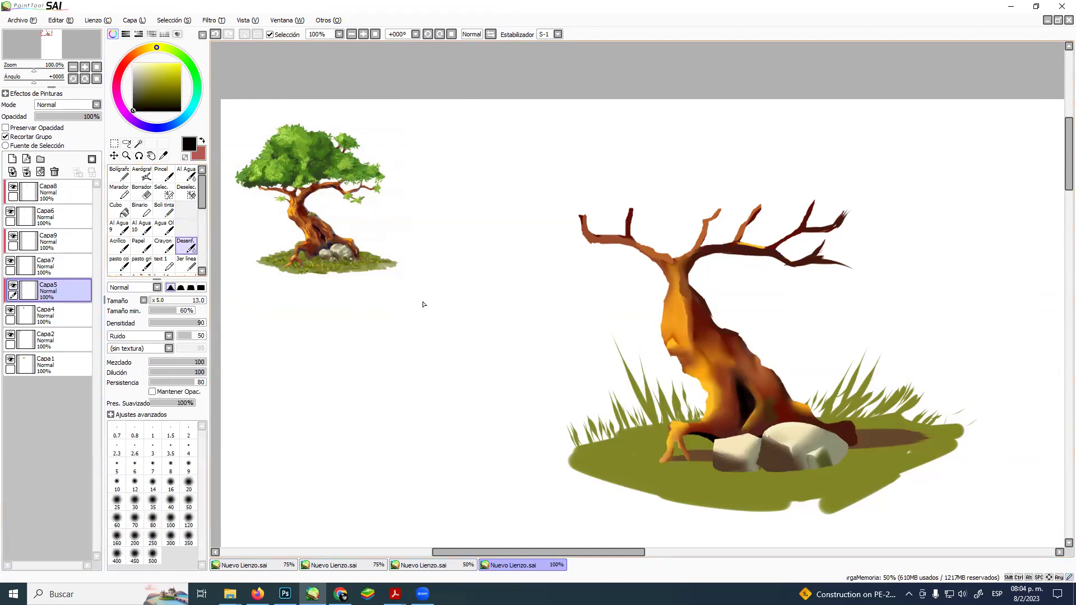
left_click_drag(705, 424, 718, 437)
- Add orange highlights along the trunk's right edge with Boli tinta and soften them with the Desenf. brush at size 25
left_click(165, 211)
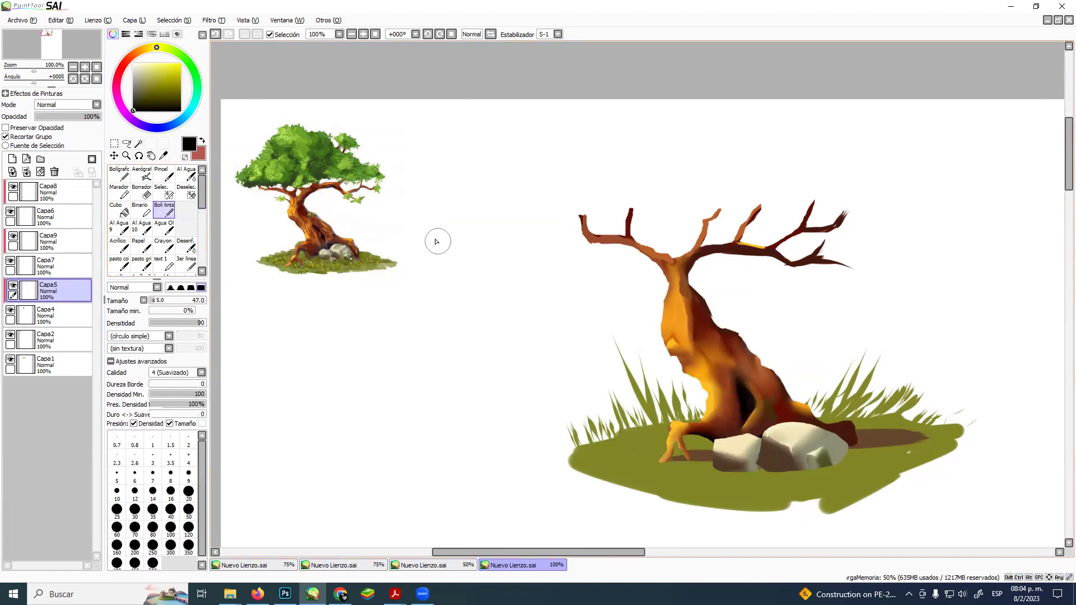
left_click(706, 331, "alt")
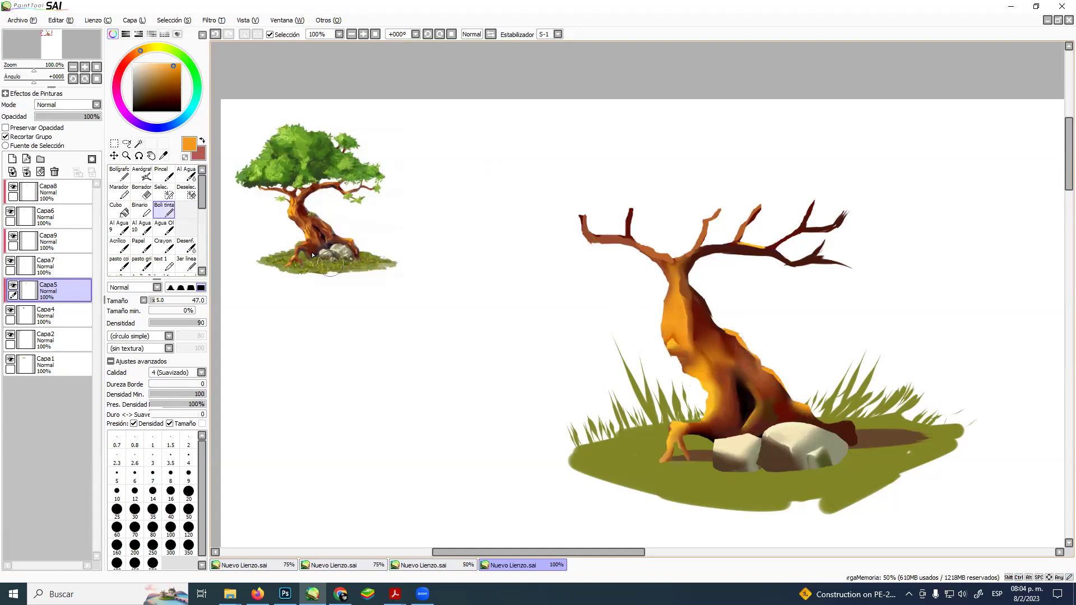
left_click(195, 244)
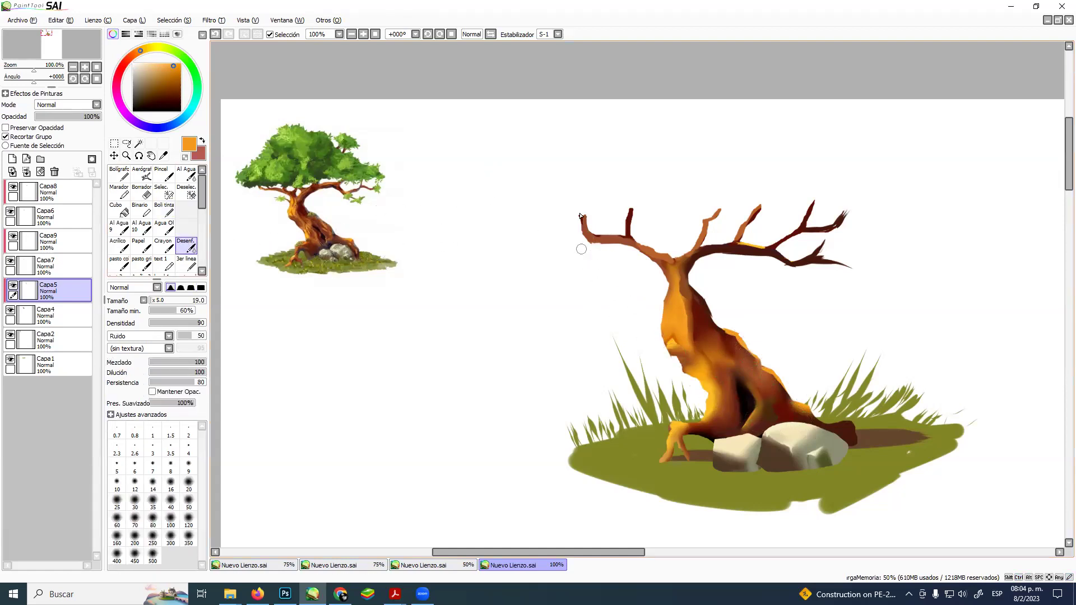
key("bracketright")
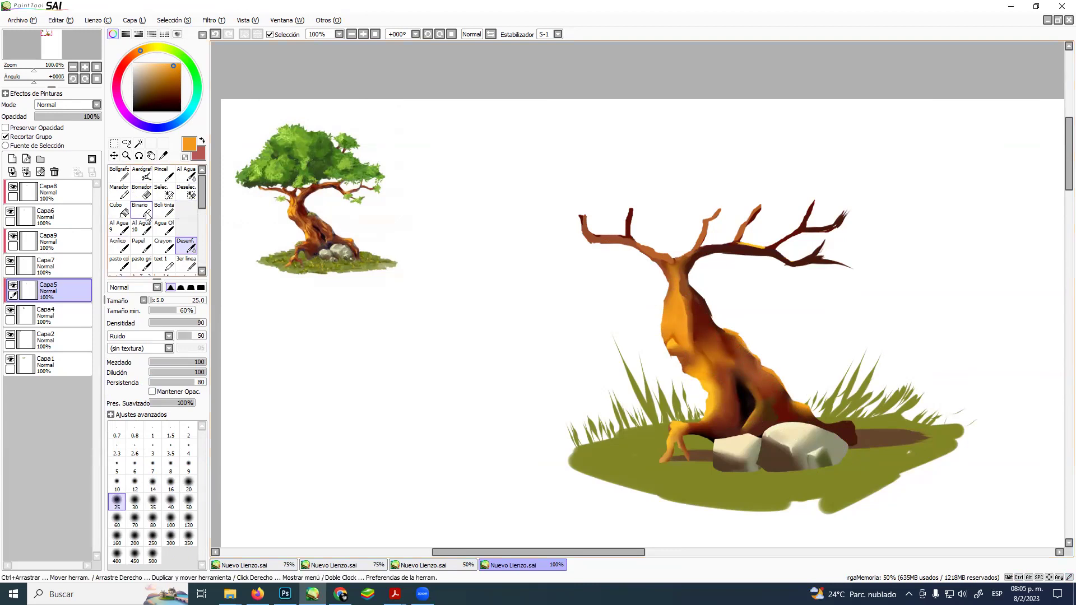
- Draw a thin black forked crack across the trunk above the hollow with Boli tinta, using a dark colour sampled from the hollow
left_click(164, 210)
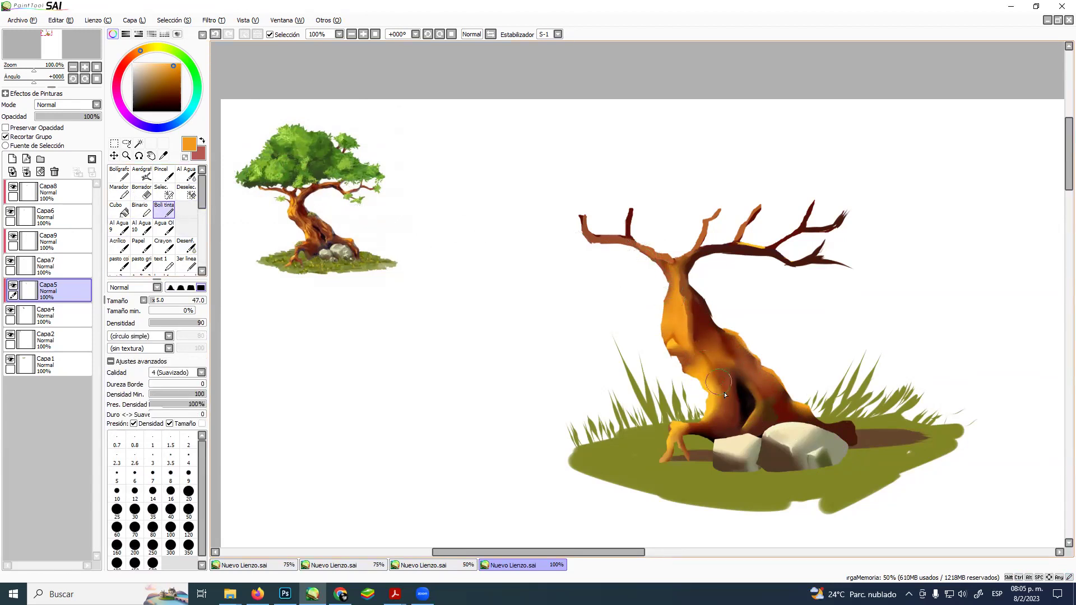
left_click(743, 397, "alt")
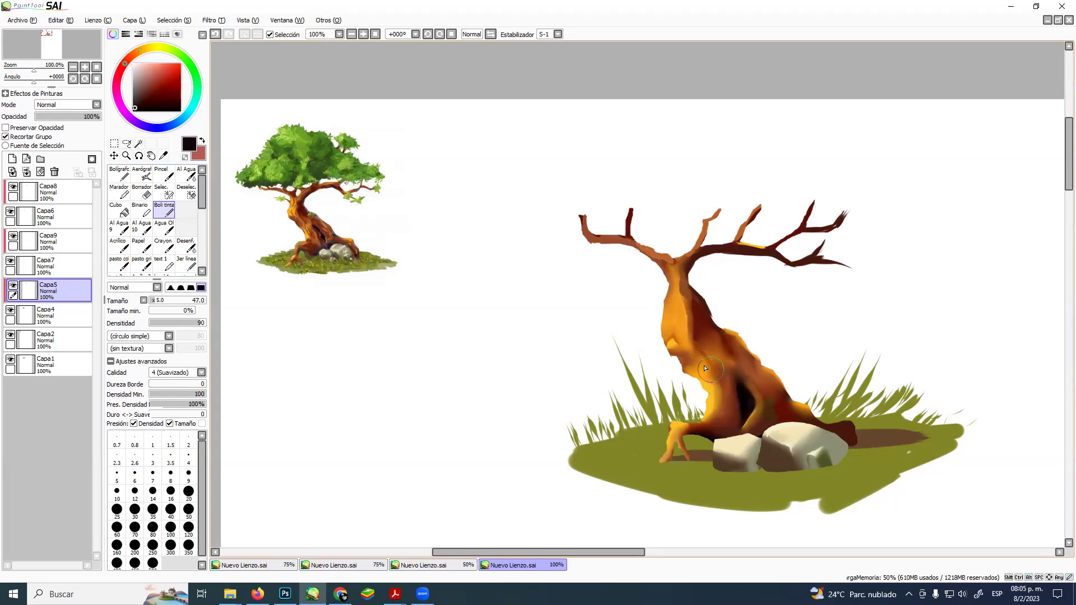
mouse_move(713, 367)
left_mouse_down()
mouse_move(710, 386)
mouse_move(726, 358)
mouse_move(753, 360)
left_mouse_up()
- On Capa4, paint a small brown twig on the trunk's left side with orange leaves at its tip, sampling colours from the trunk
left_click(676, 304, "alt")
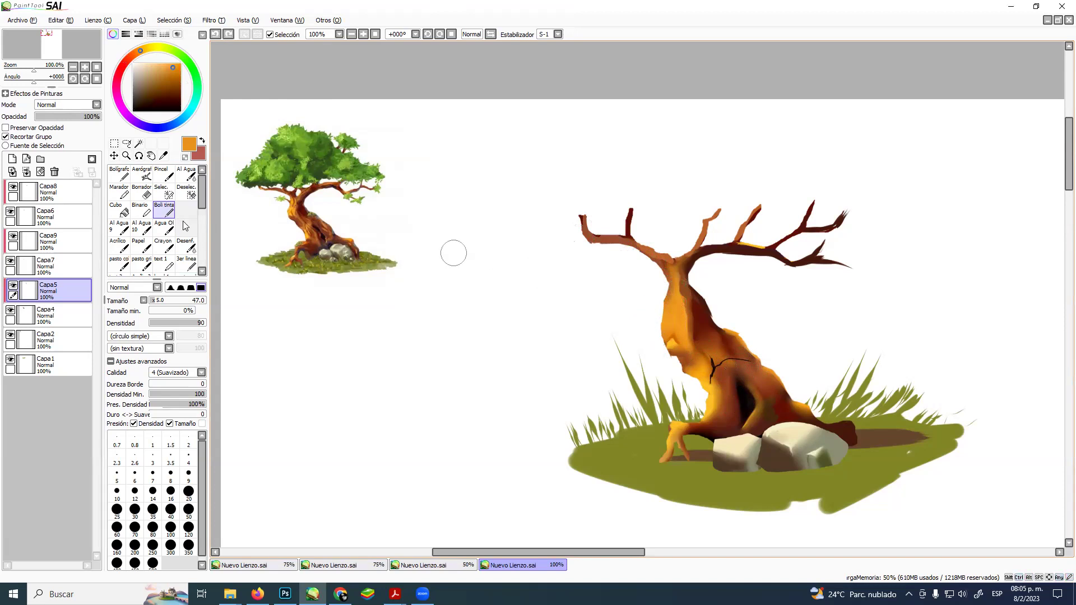
key("Down")
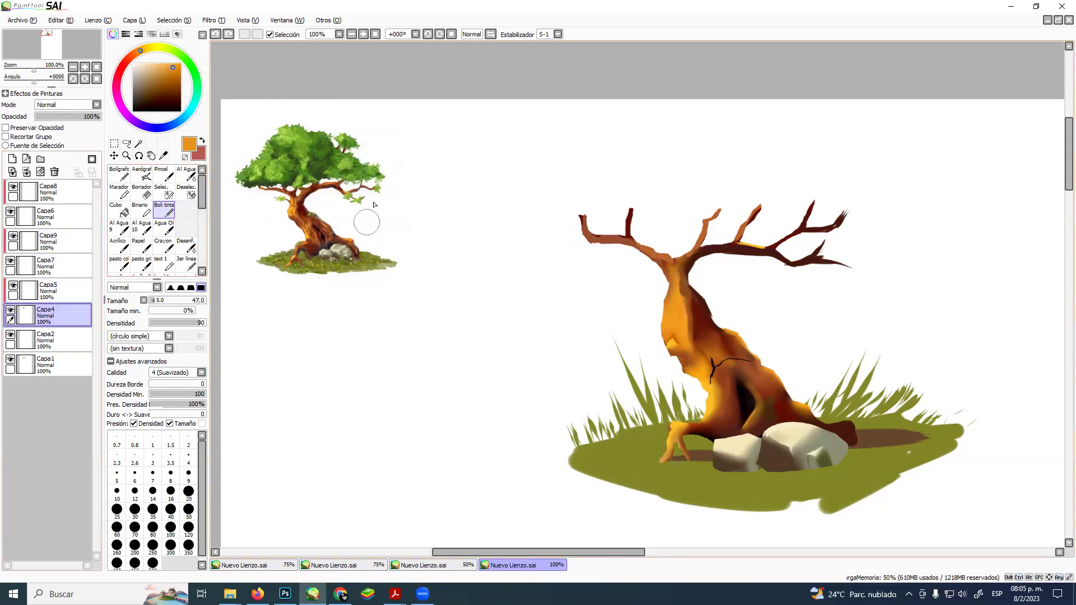
left_click(697, 307, "alt")
left_click(680, 302, "alt")
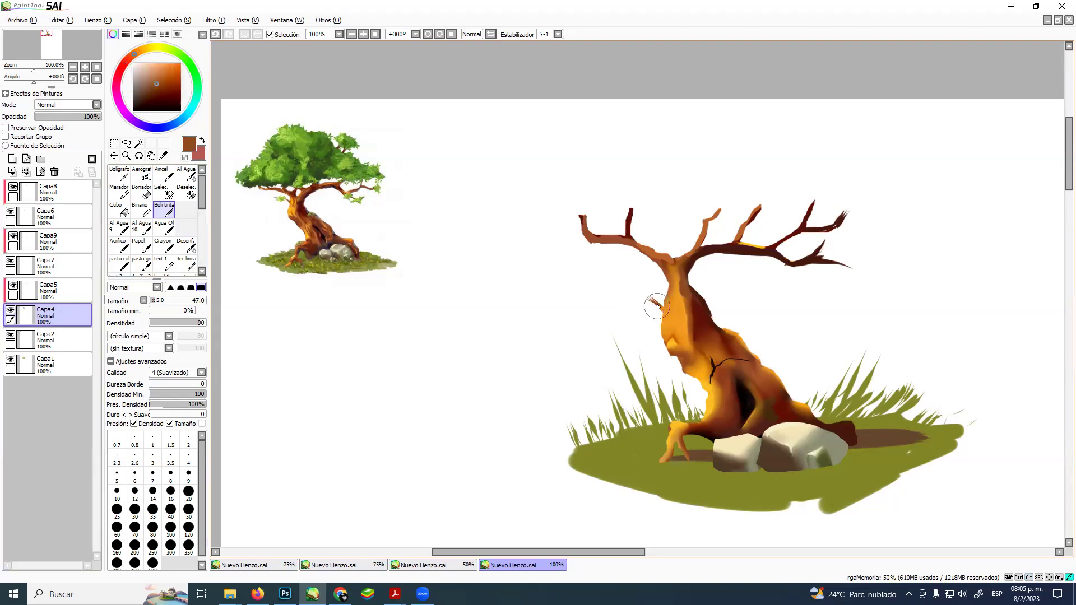
left_click(643, 301, "alt")
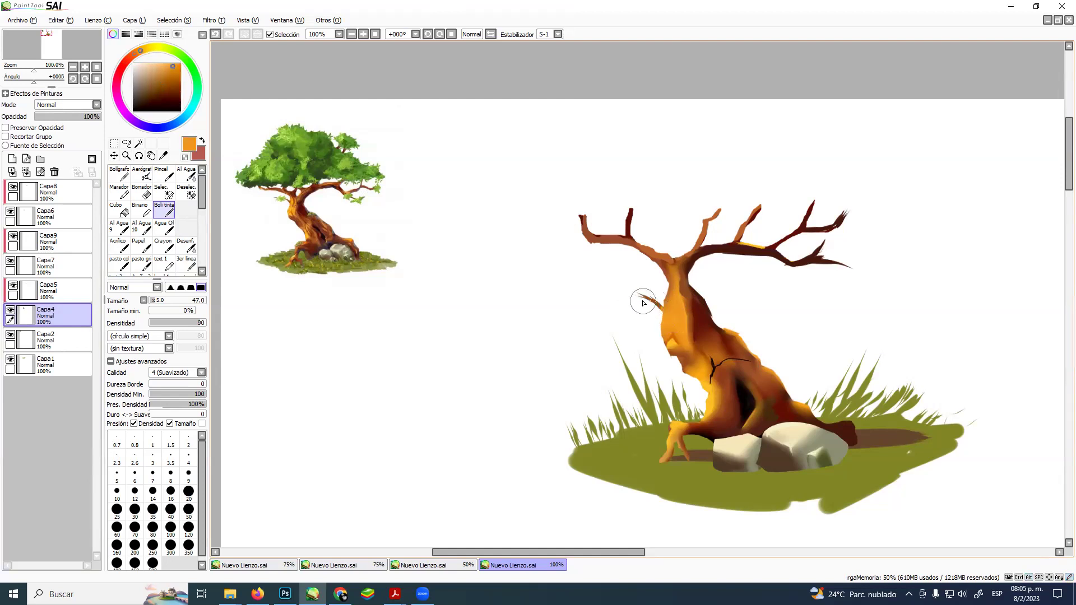
mouse_move(645, 303)
left_mouse_down()
mouse_move(616, 292)
mouse_move(643, 296)
mouse_move(641, 284)
mouse_move(662, 307)
left_mouse_up()
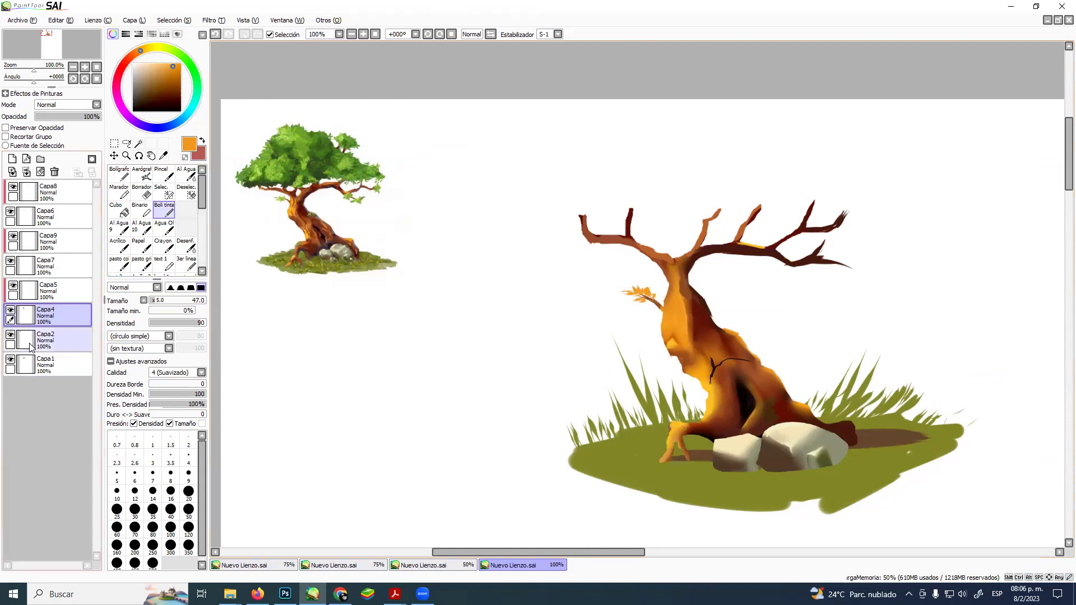
- Enlarge the reference painting on Capa2 to nearly the size of the drawn tree and place it to the left of the drawing
left_click(12, 335)
left_click(13, 335)
left_click(48, 340)
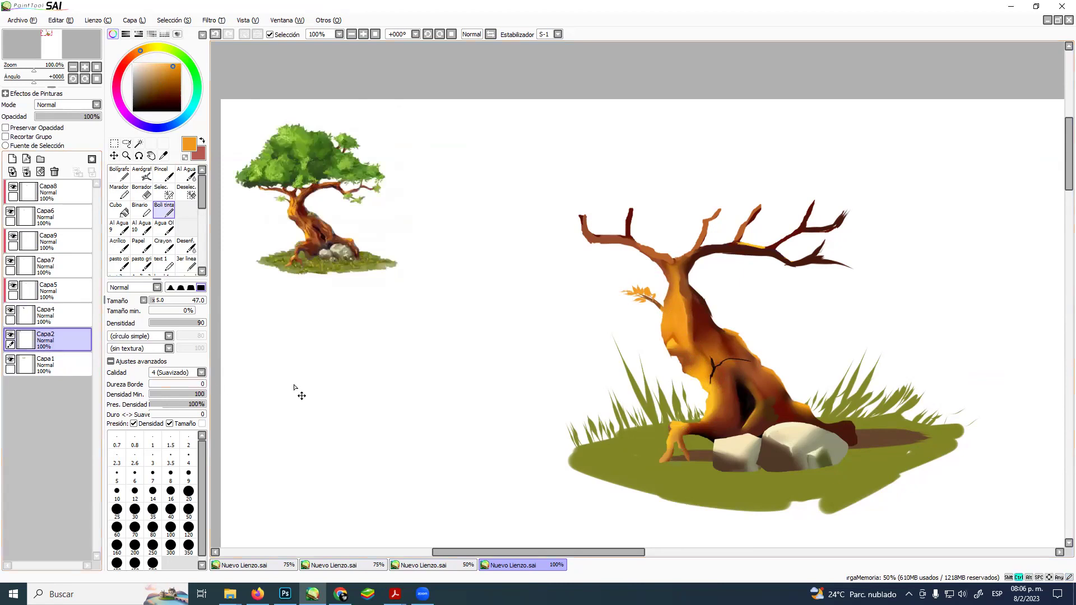
key("ctrl+t")
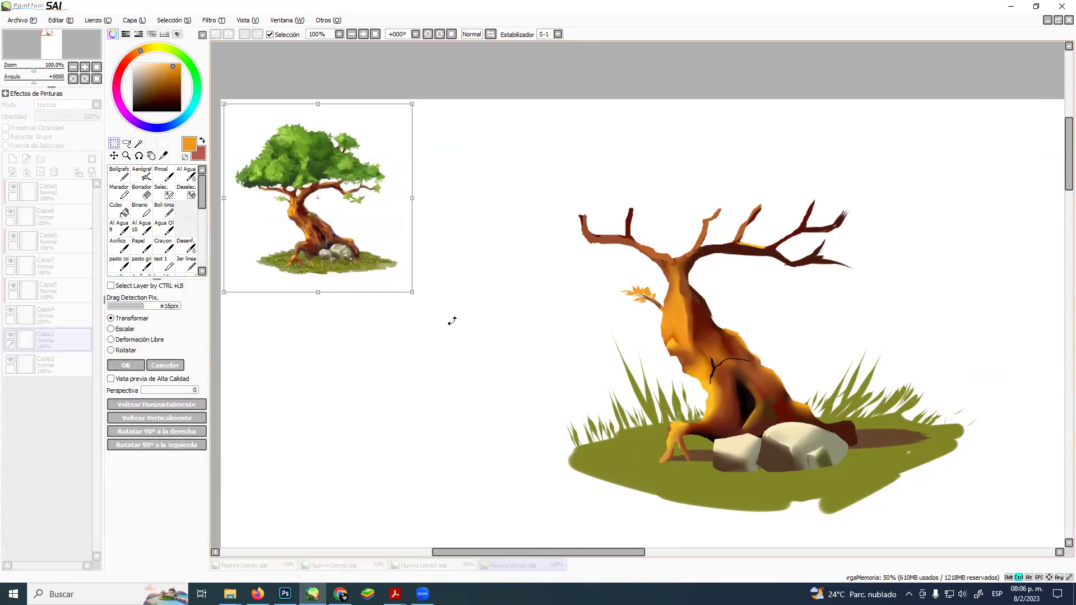
left_click_drag(415, 294, 561, 465)
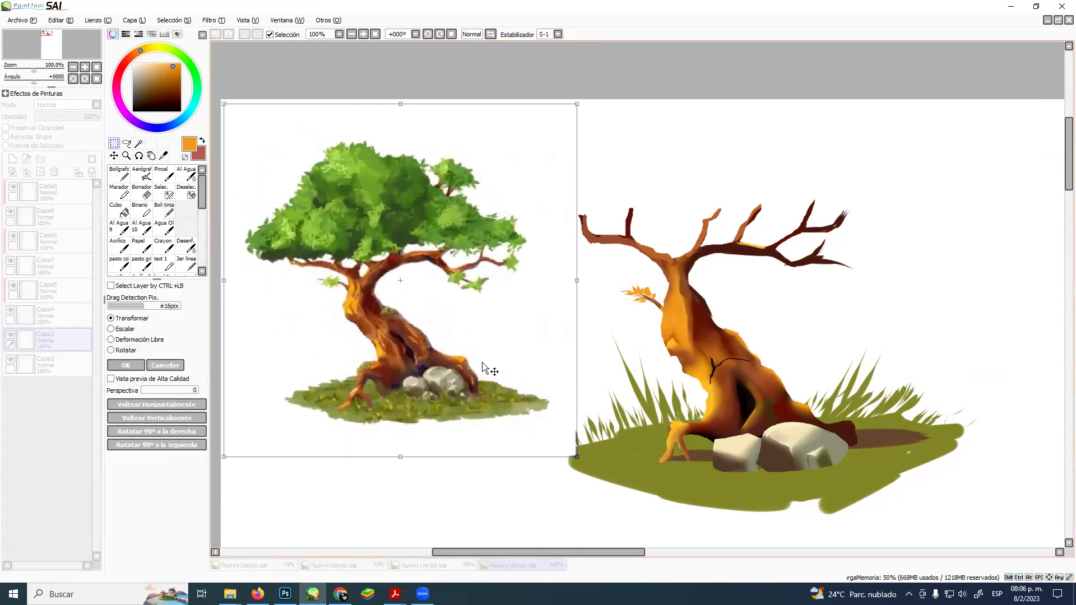
left_click_drag(488, 368, 433, 364)
left_click_drag(513, 462, 550, 497)
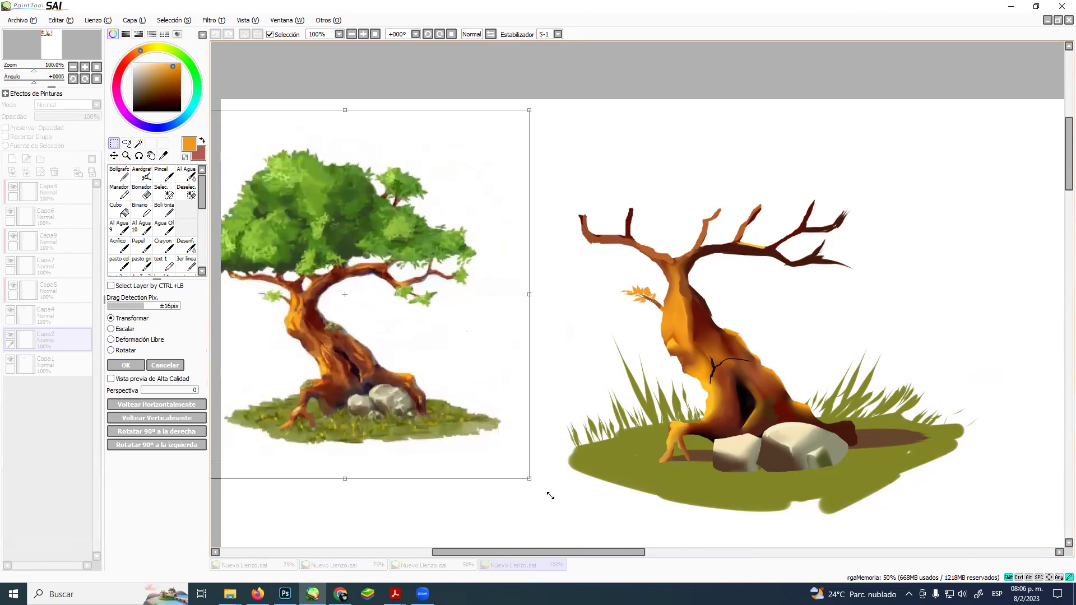
left_click_drag(506, 414, 502, 415)
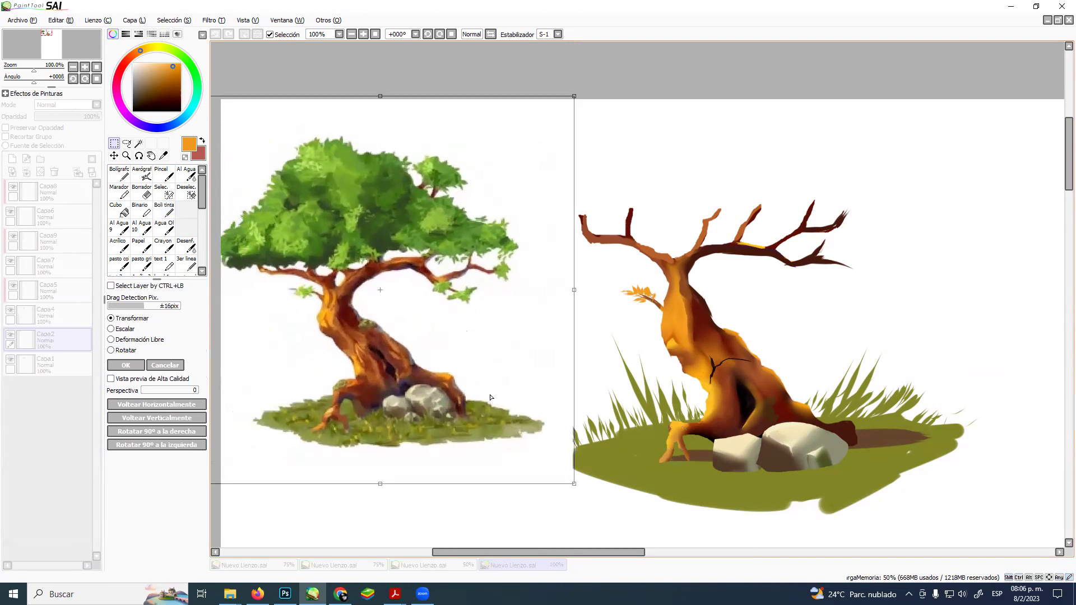
key("Return")
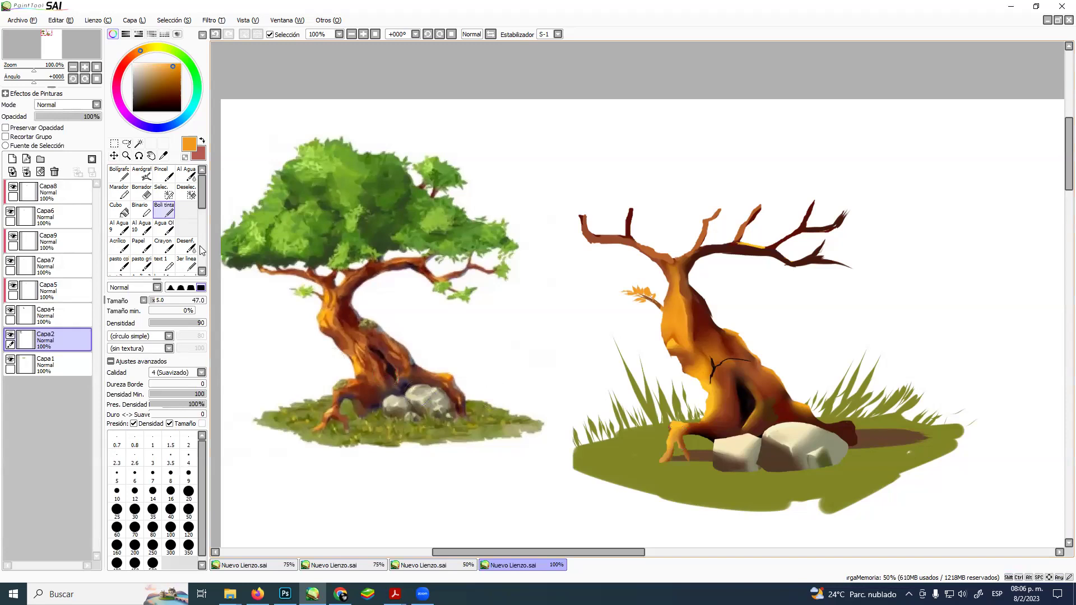
- Toggle the visibility of Capa7, Capa5, Capa4 and Capa2 in turn to check what each layer contains
left_click(10, 261)
left_click(10, 261)
left_click(13, 286)
left_click(12, 286)
left_click(10, 311)
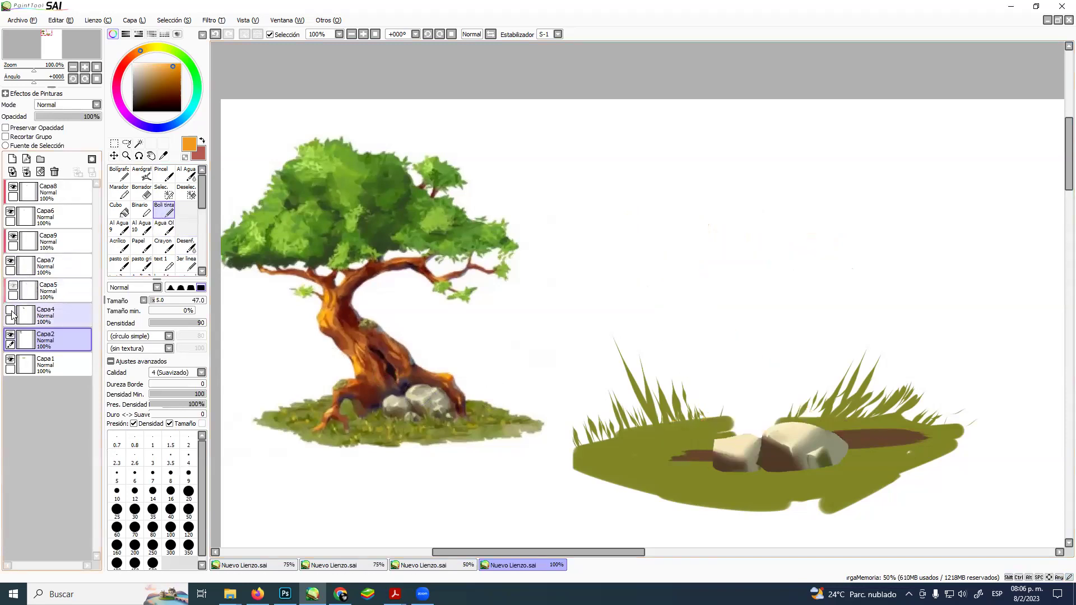
left_click(11, 310)
left_click(10, 335)
left_click(12, 336)
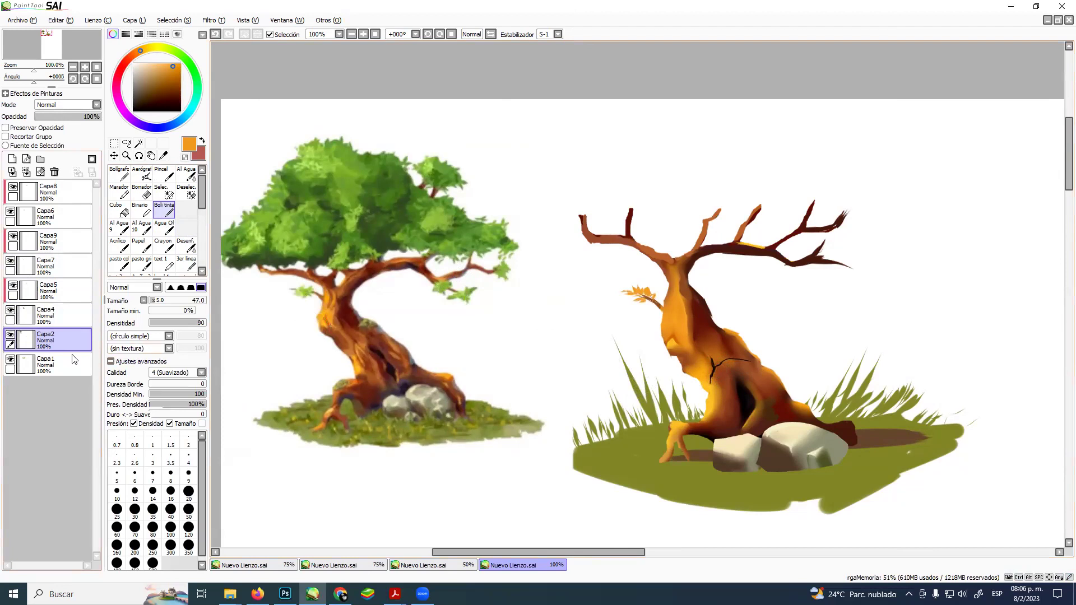
- Hide and show Capa2, Capa7 and Capa5 again to identify the layer that holds the trunk shading
left_click(10, 335)
left_click(10, 336)
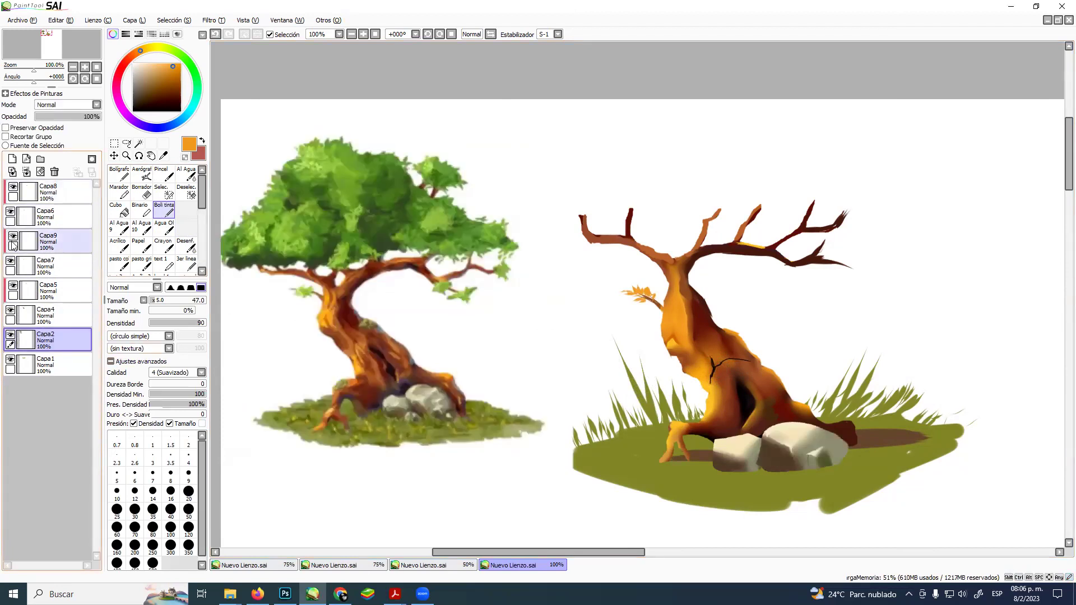
left_click(11, 261)
left_click(13, 265)
left_click(13, 285)
left_click(13, 285)
- On Capa5, blend the black crack above the hollow into the trunk shading with the Desenf. brush at size 23
left_click(81, 298)
left_click(189, 247)
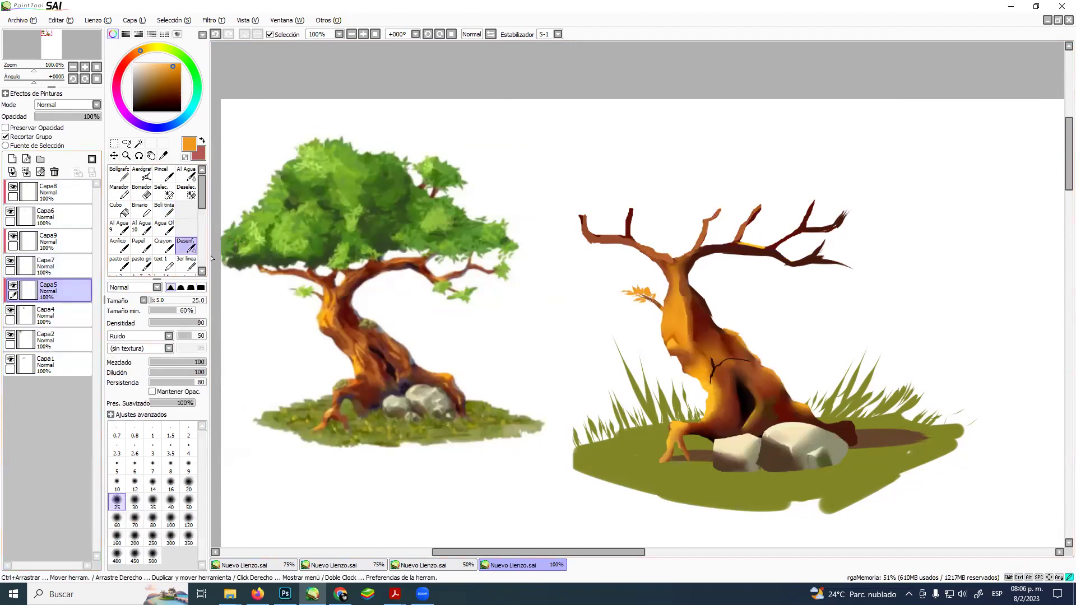
key("ctrl+alt")
mouse_move(724, 373)
left_mouse_down()
mouse_move(712, 351)
mouse_move(730, 353)
mouse_move(719, 362)
mouse_move(746, 362)
left_mouse_up()
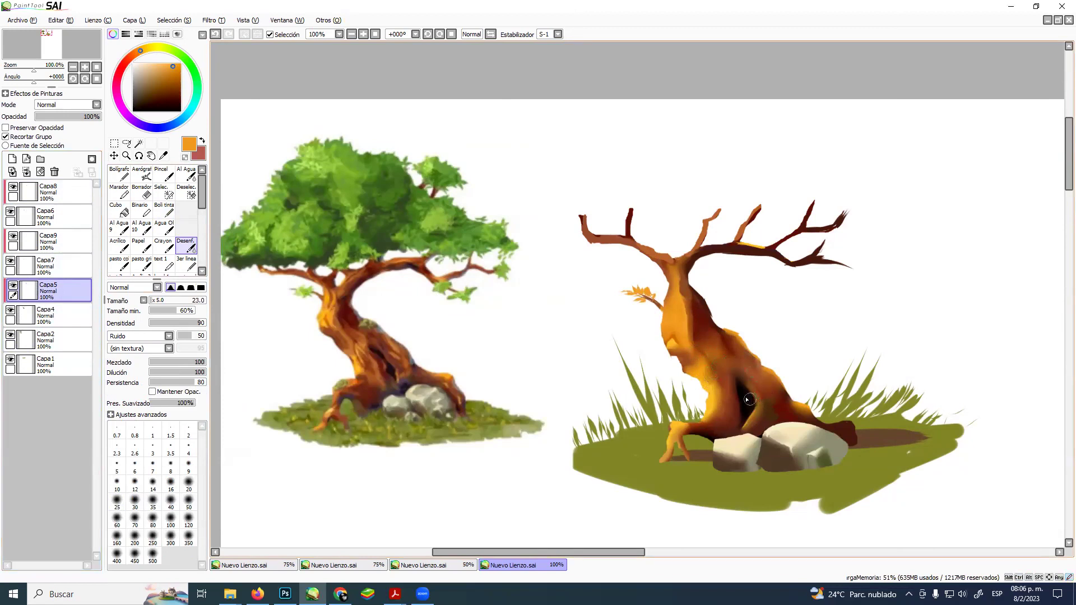
mouse_move(732, 370)
left_mouse_down()
mouse_move(723, 355)
mouse_move(766, 401)
left_mouse_up()
- Paint dark brown shadows on the small left root and the trunk base right of the hollow with Boli tinta, using a sampled dark colour
left_click(164, 211)
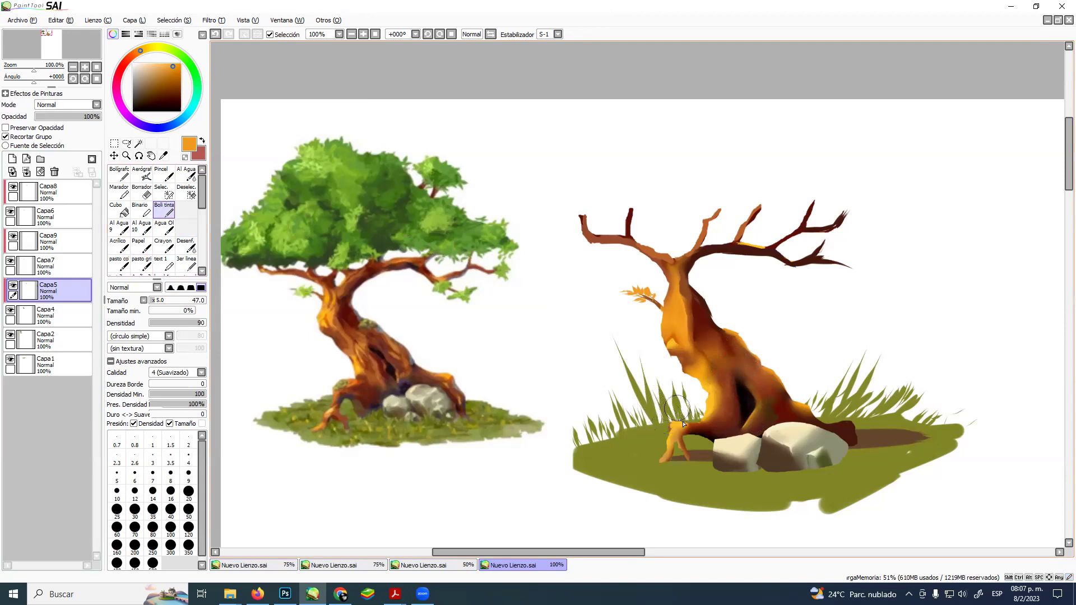
left_click(679, 447, "alt")
mouse_move(679, 447)
left_mouse_down()
mouse_move(663, 459)
mouse_move(675, 439)
mouse_move(672, 454)
mouse_move(711, 458)
left_mouse_up()
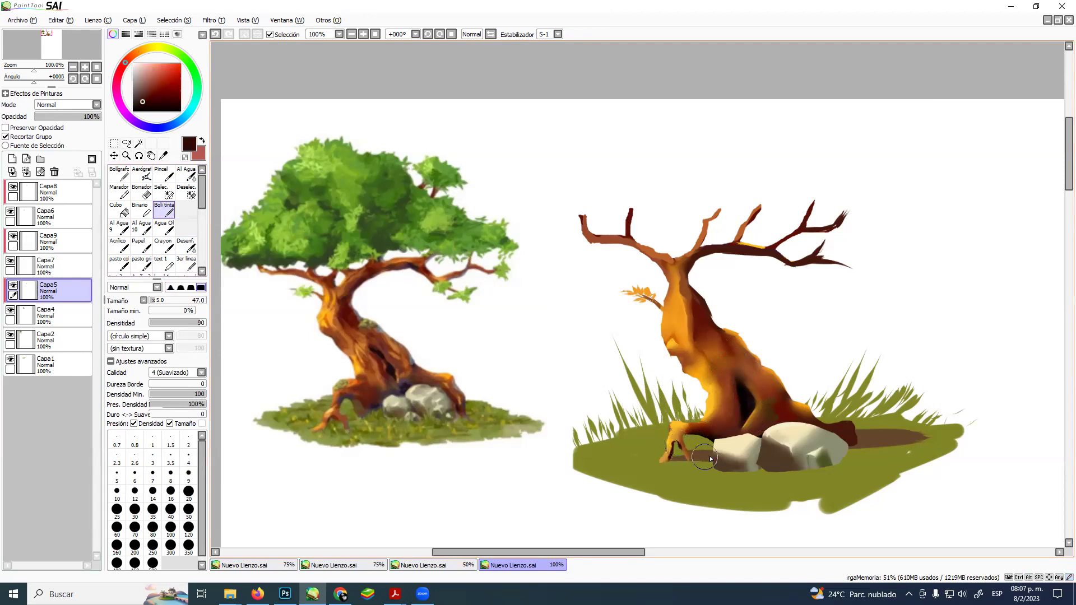
left_click_drag(792, 403, 785, 414)
- Soften the dark shadows on the left root and right of the hollow with the Desenf. brush at size 15
left_click(186, 245)
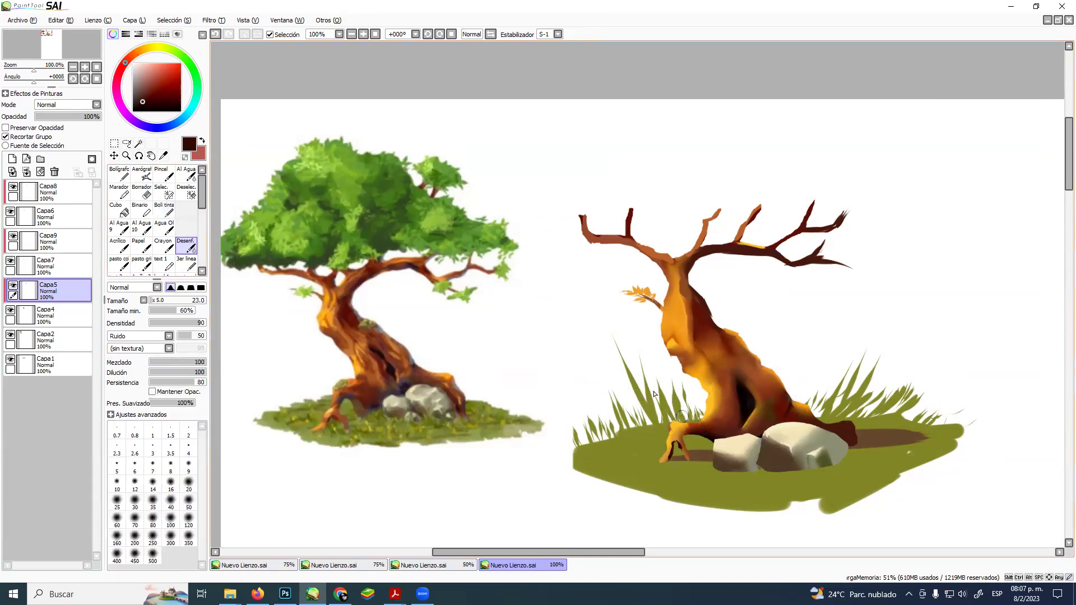
key("bracketleft")
left_click_drag(669, 452, 685, 451)
left_click_drag(784, 434, 785, 407)
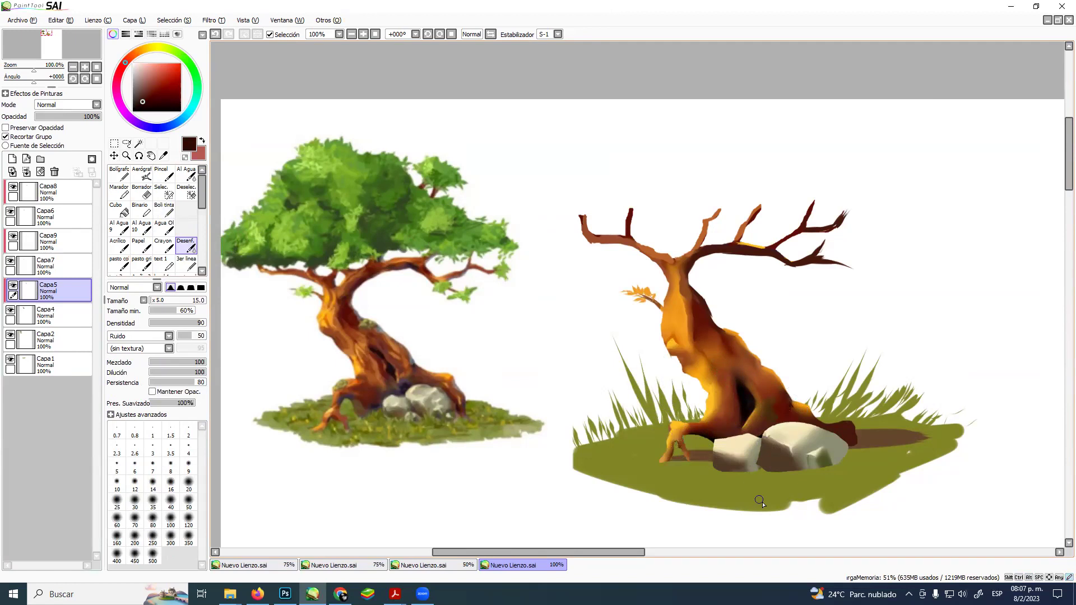